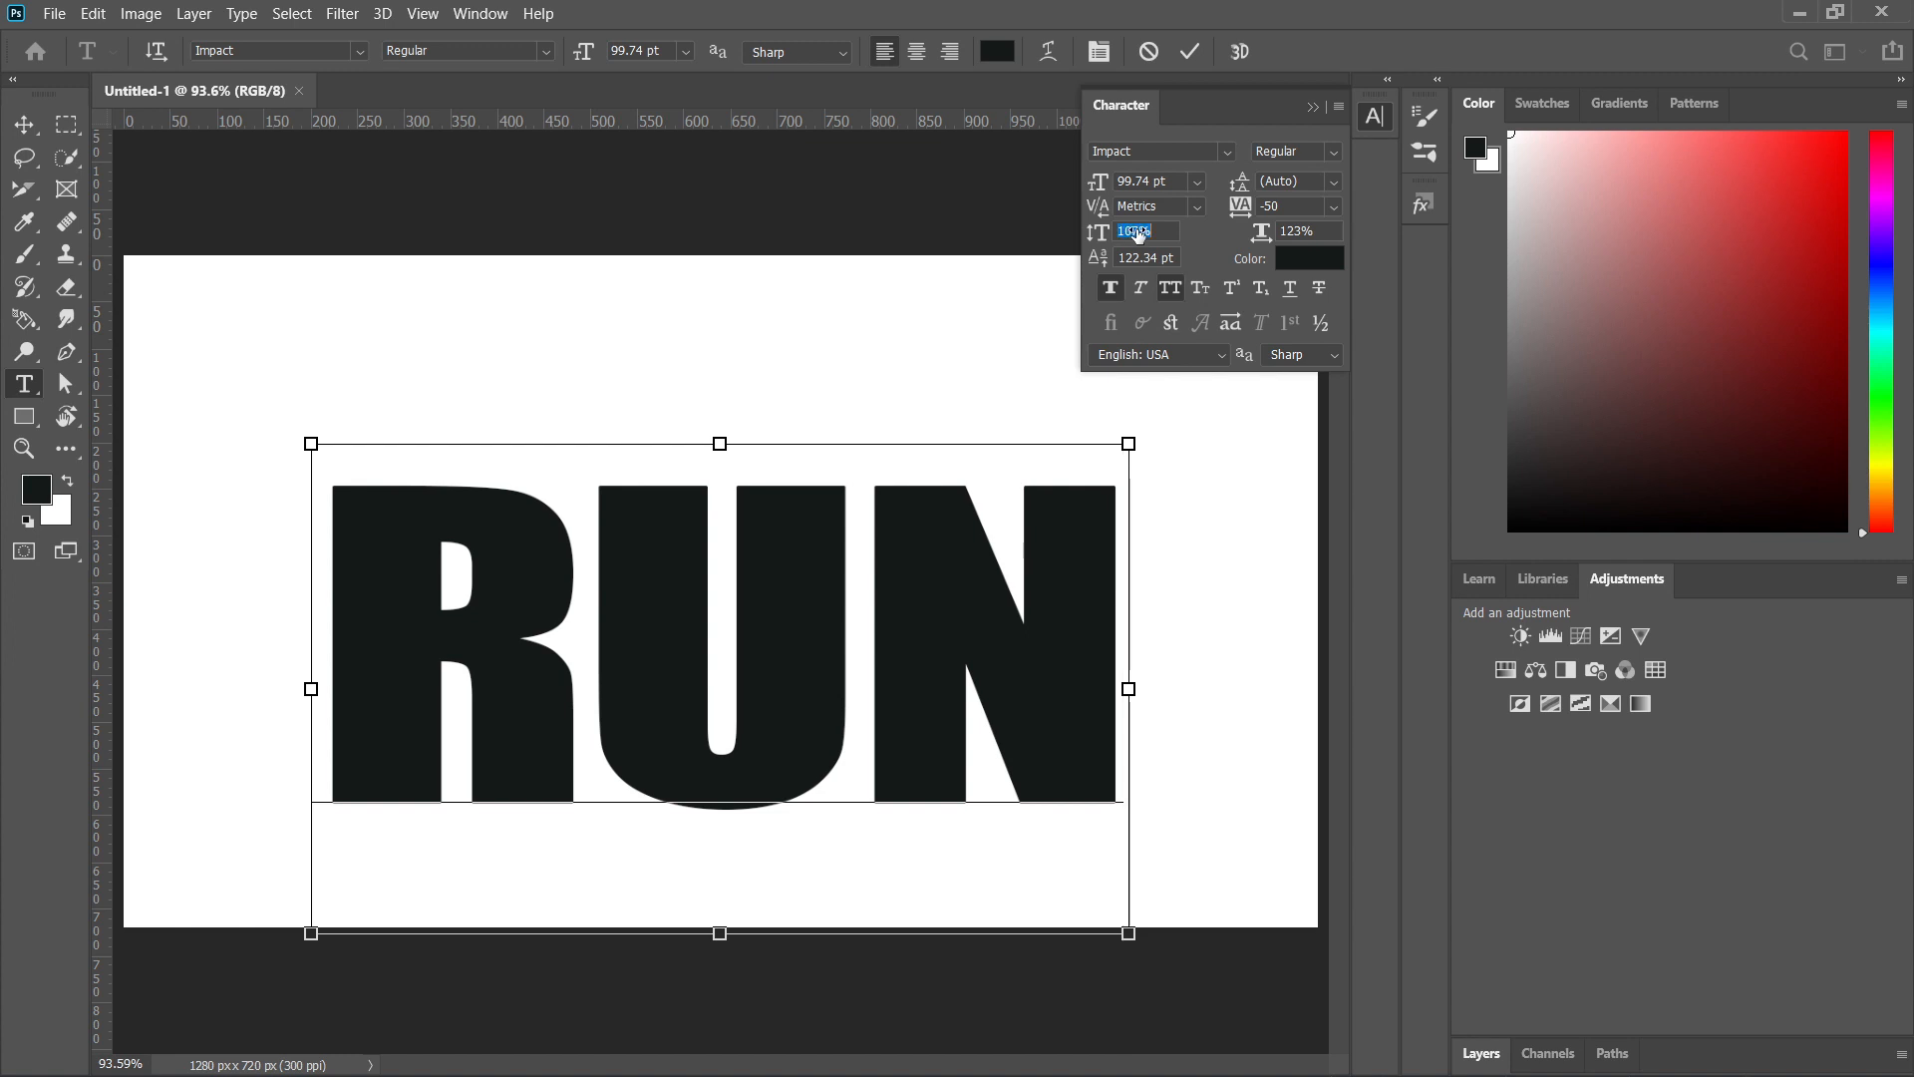
# Set the RUN text's vertical scale to 106% and move the text about 25 px down and 5 px left.
pyautogui.write('111')
pyautogui.press('Return')
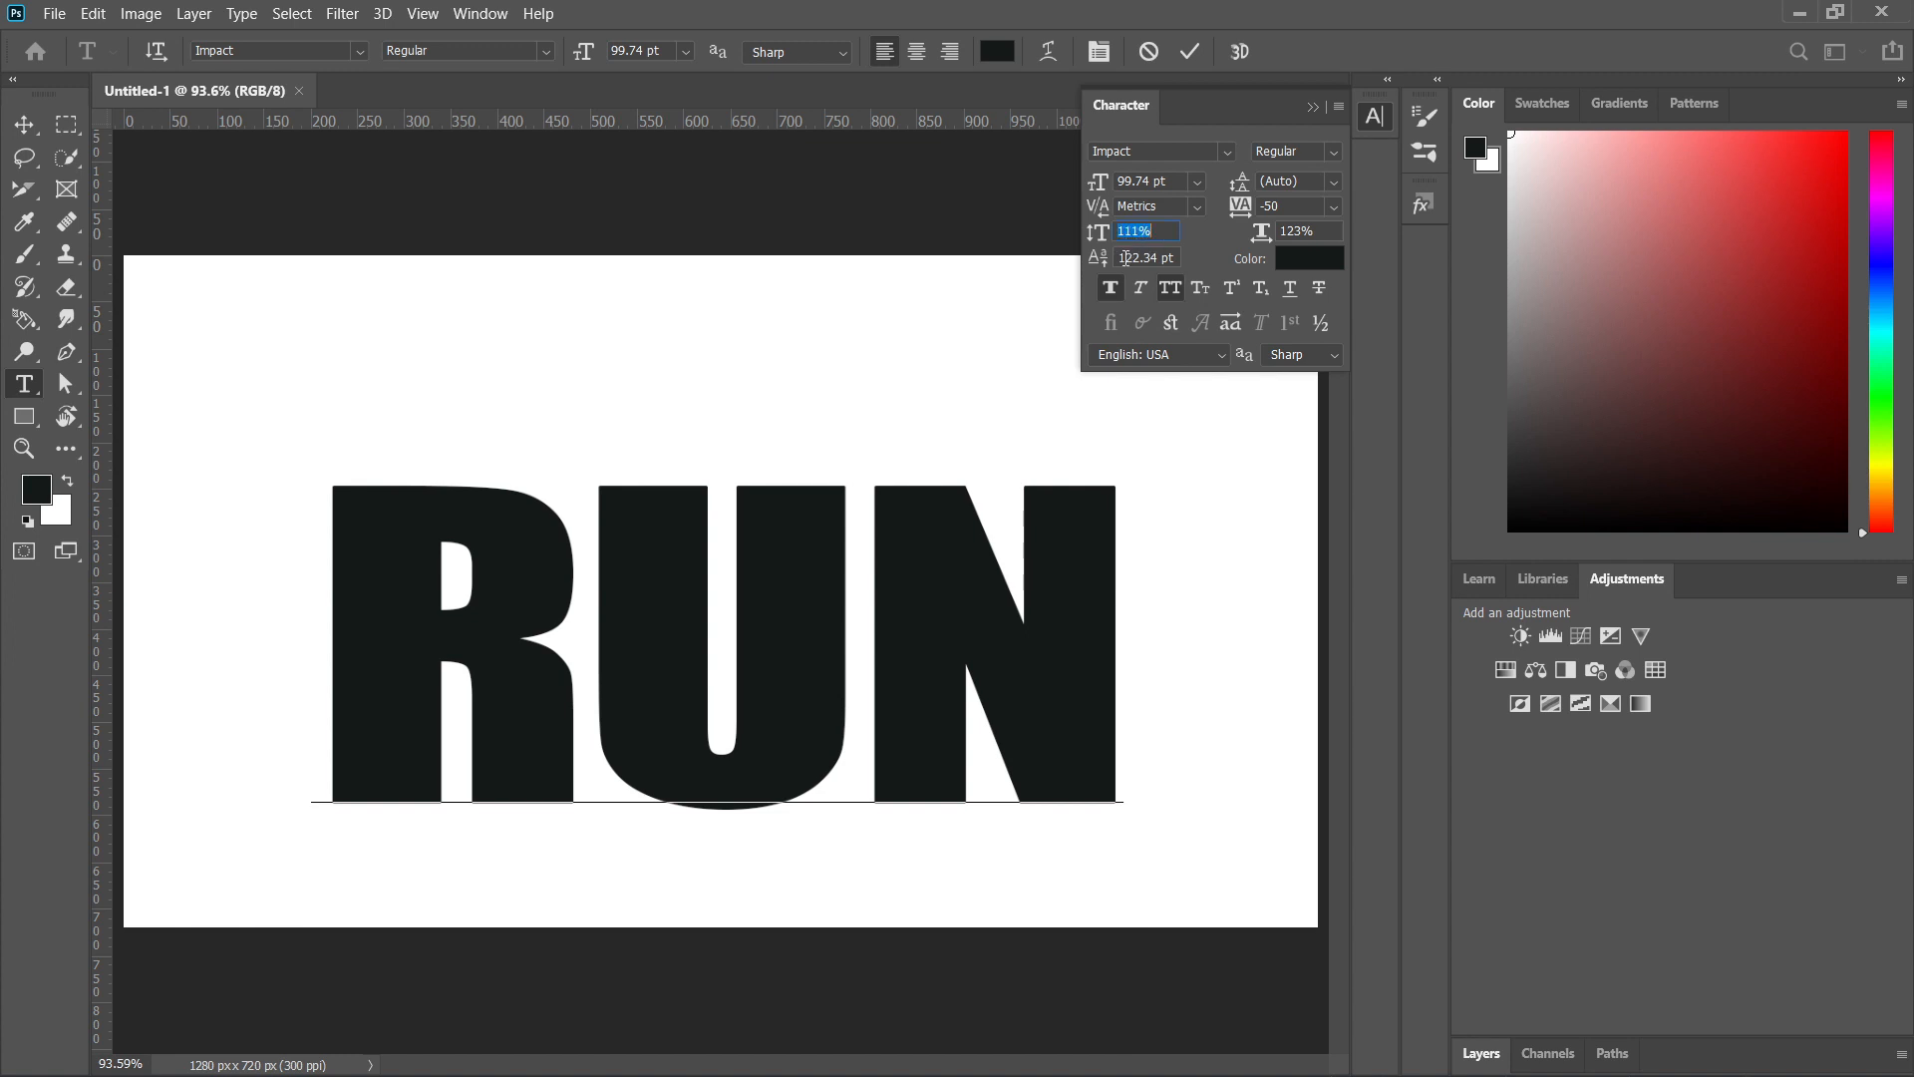
pyautogui.click(1194, 57)
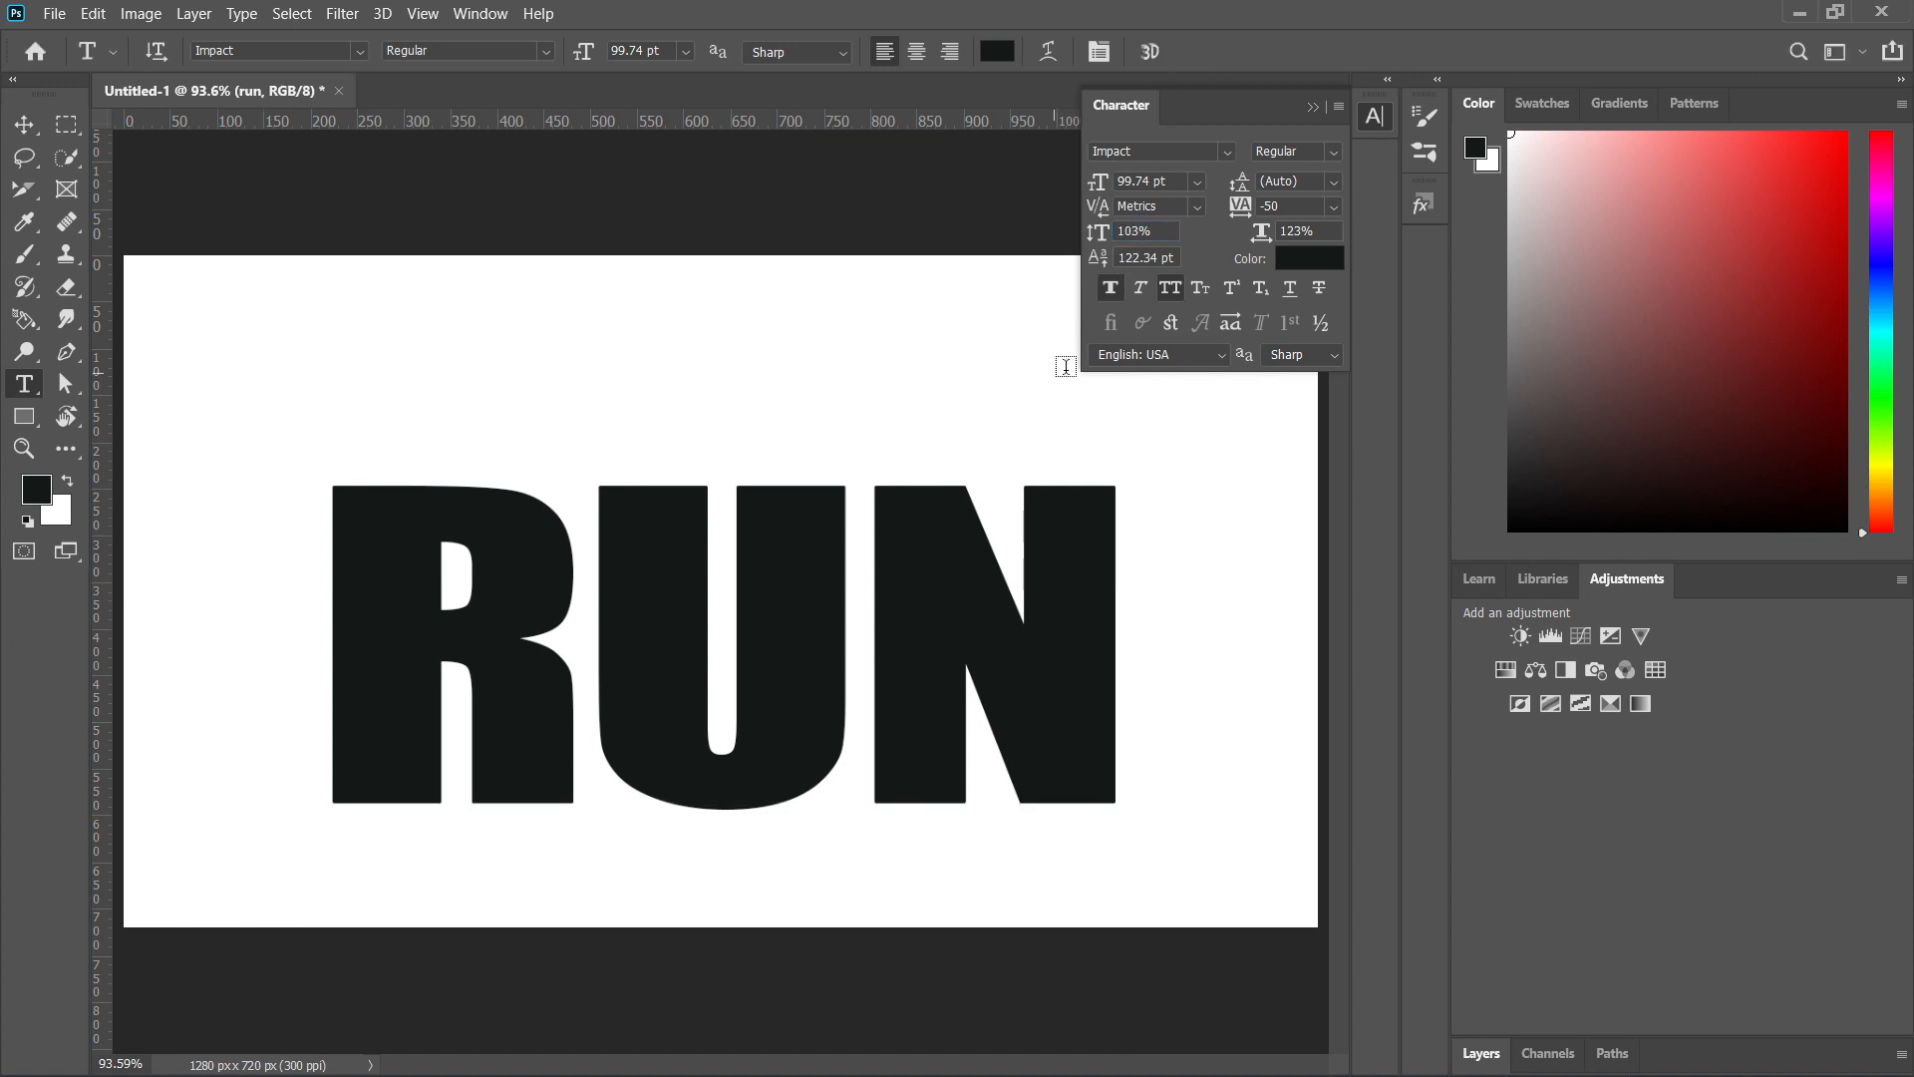
pyautogui.click(1143, 237)
pyautogui.press('Up')
pyautogui.press('Up')
pyautogui.press('Up')
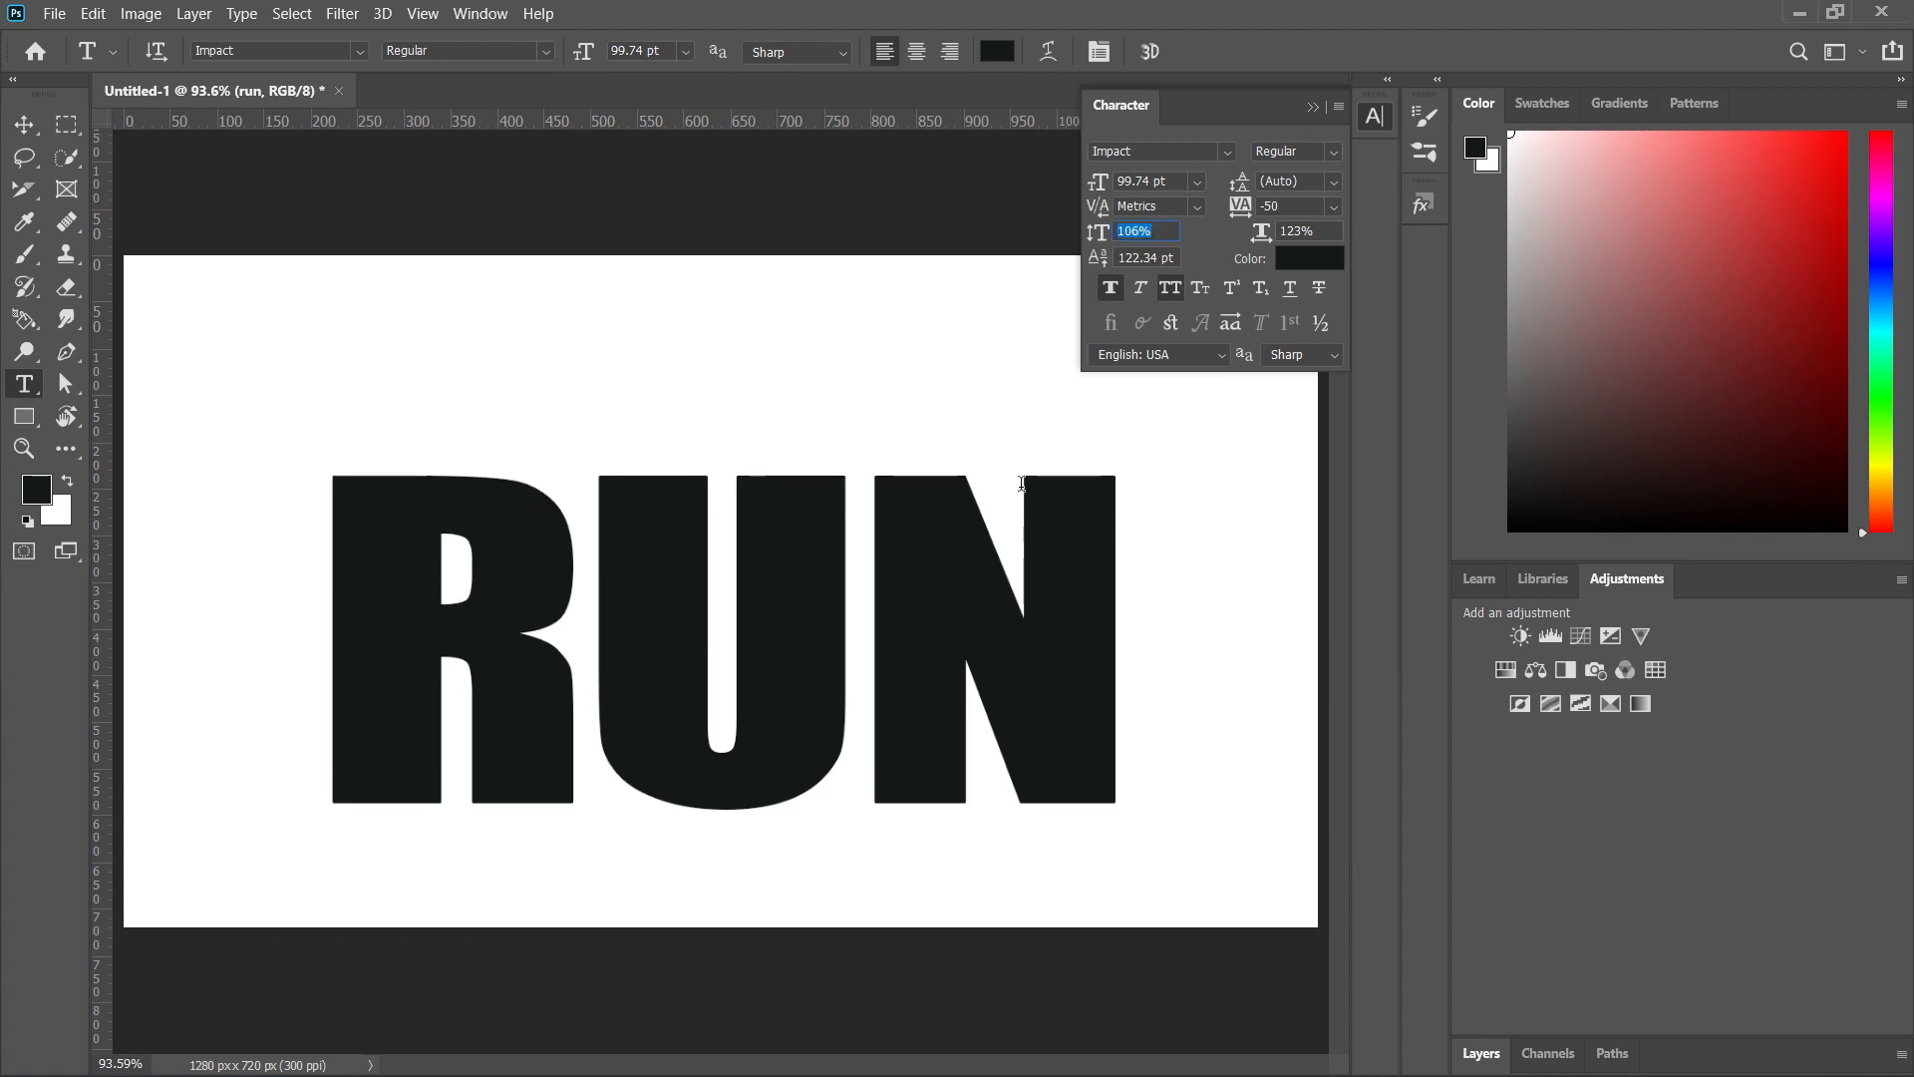
pyautogui.moveTo(817, 603); pyautogui.dragTo(807, 625)
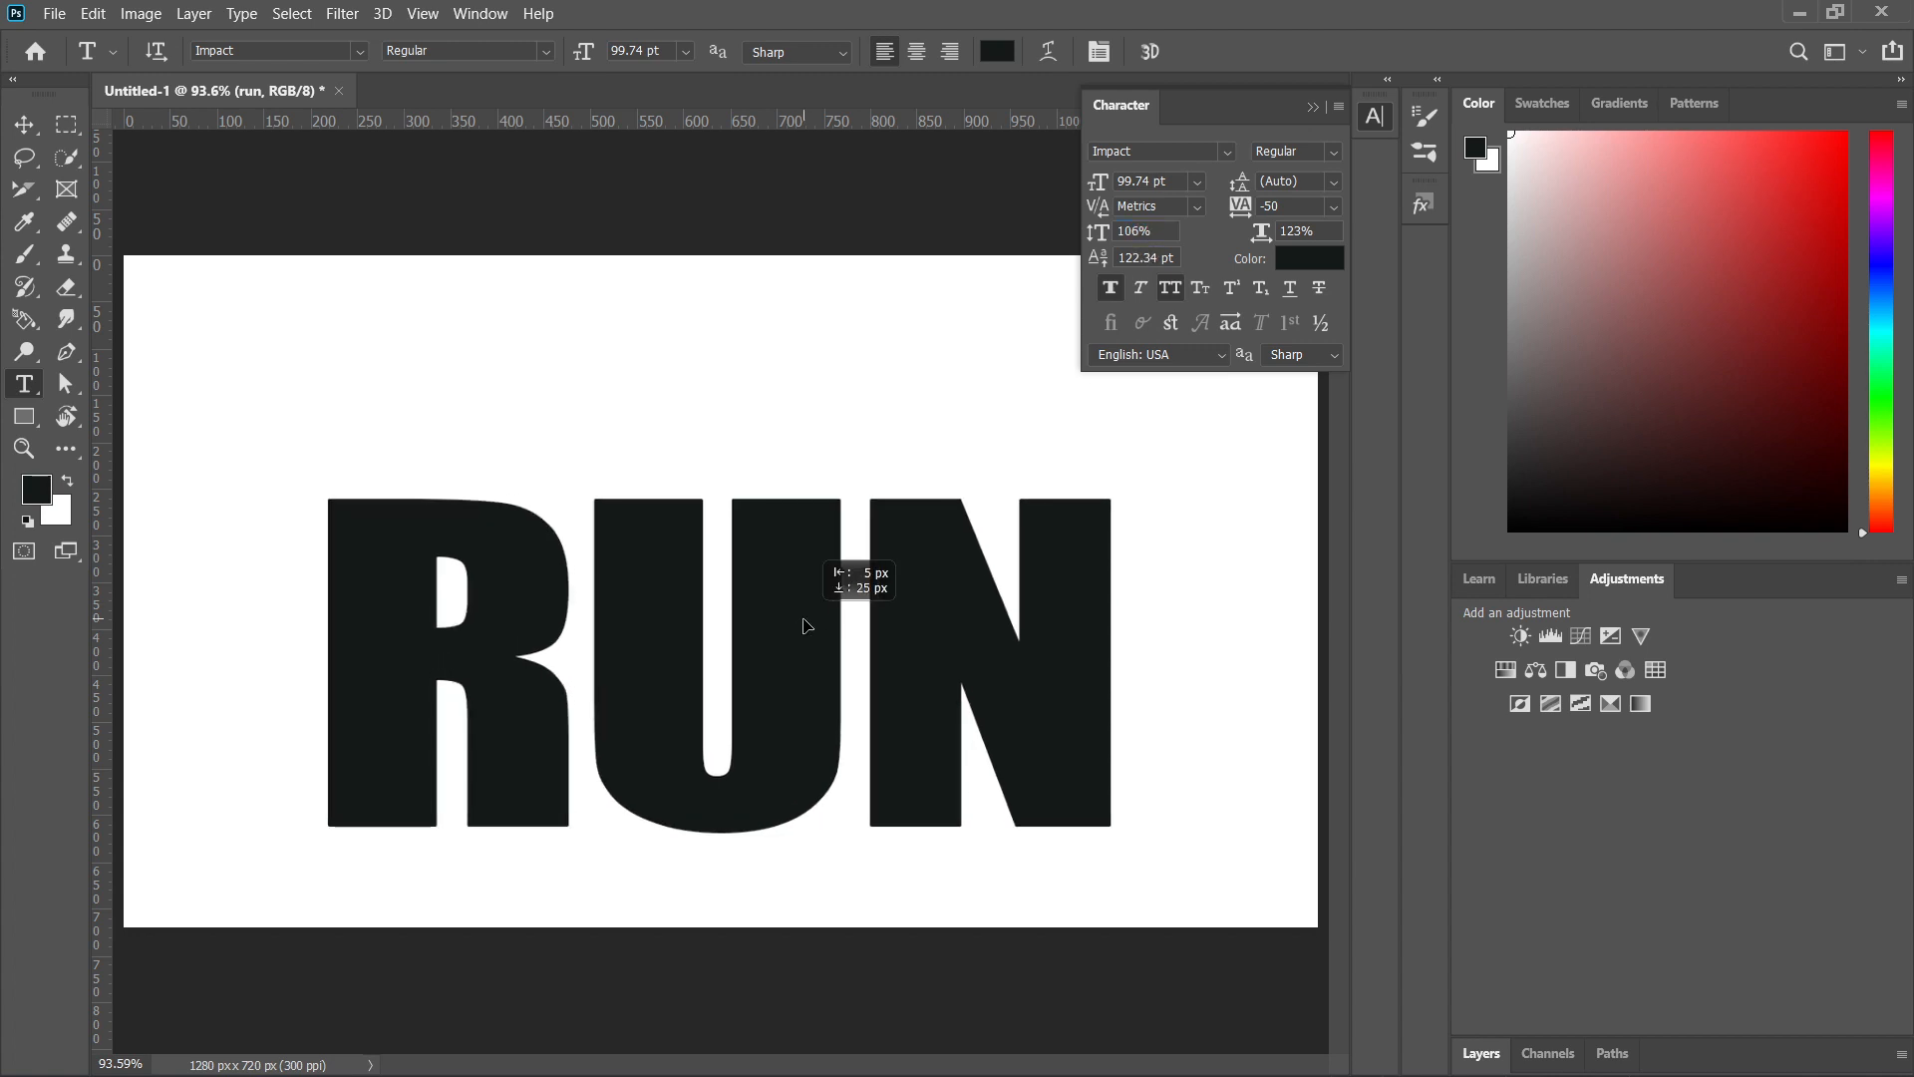
pyautogui.click(1314, 107)
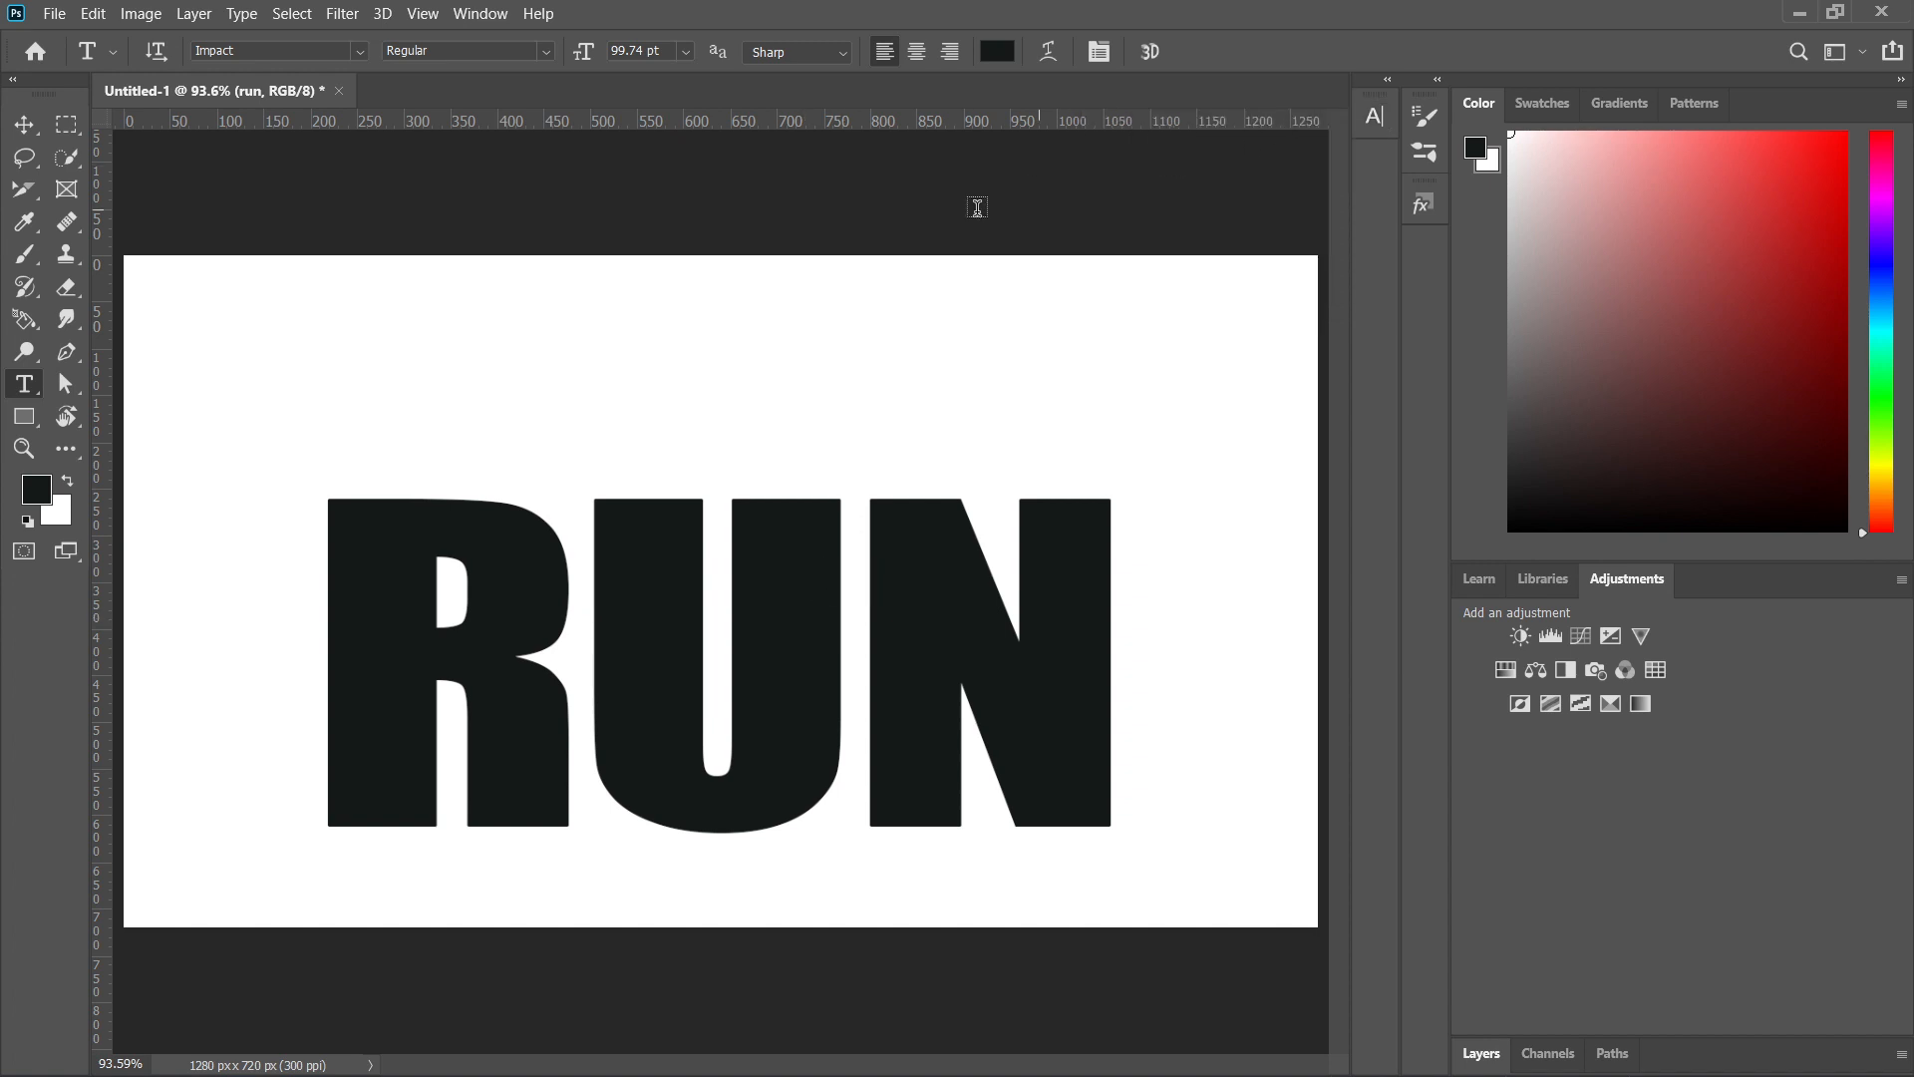
# Place the image file "run" from the folder 50 into the document as an embedded object.
pyautogui.click(55, 13)
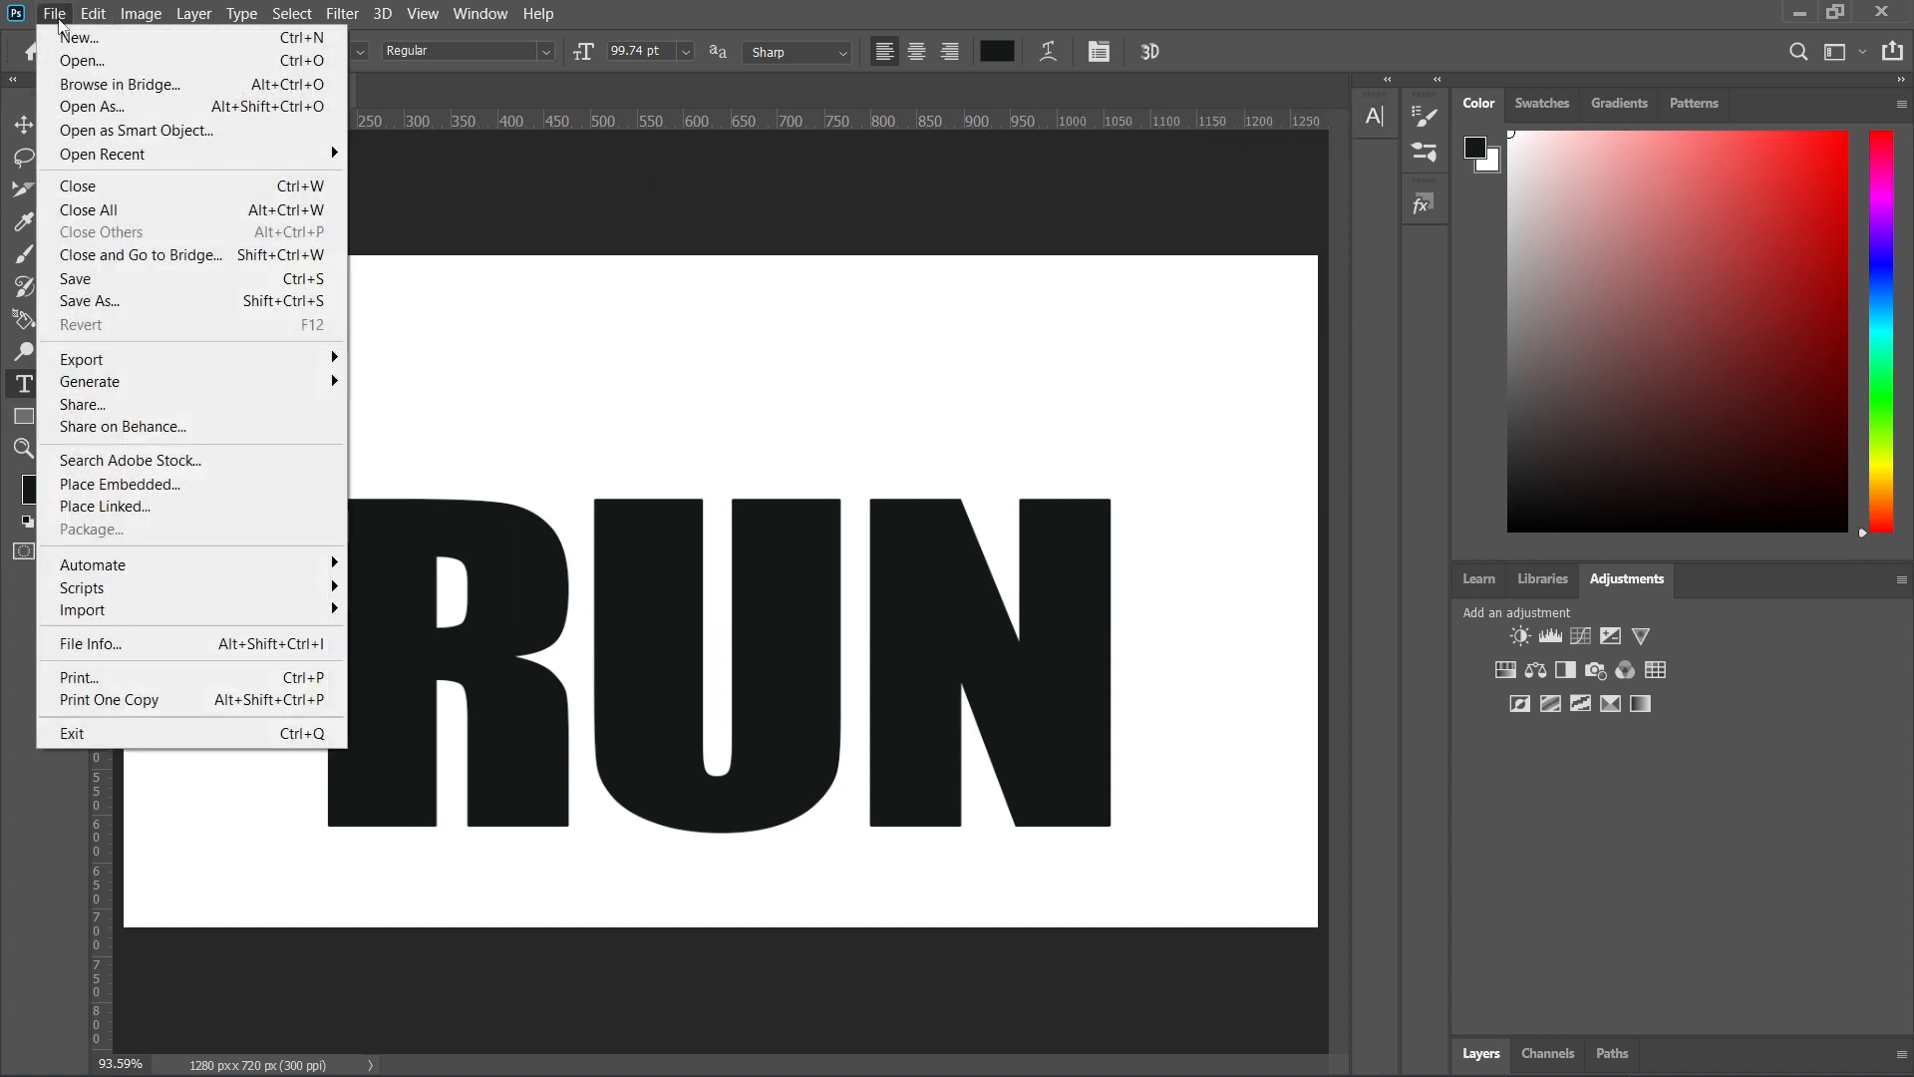
pyautogui.click(119, 483)
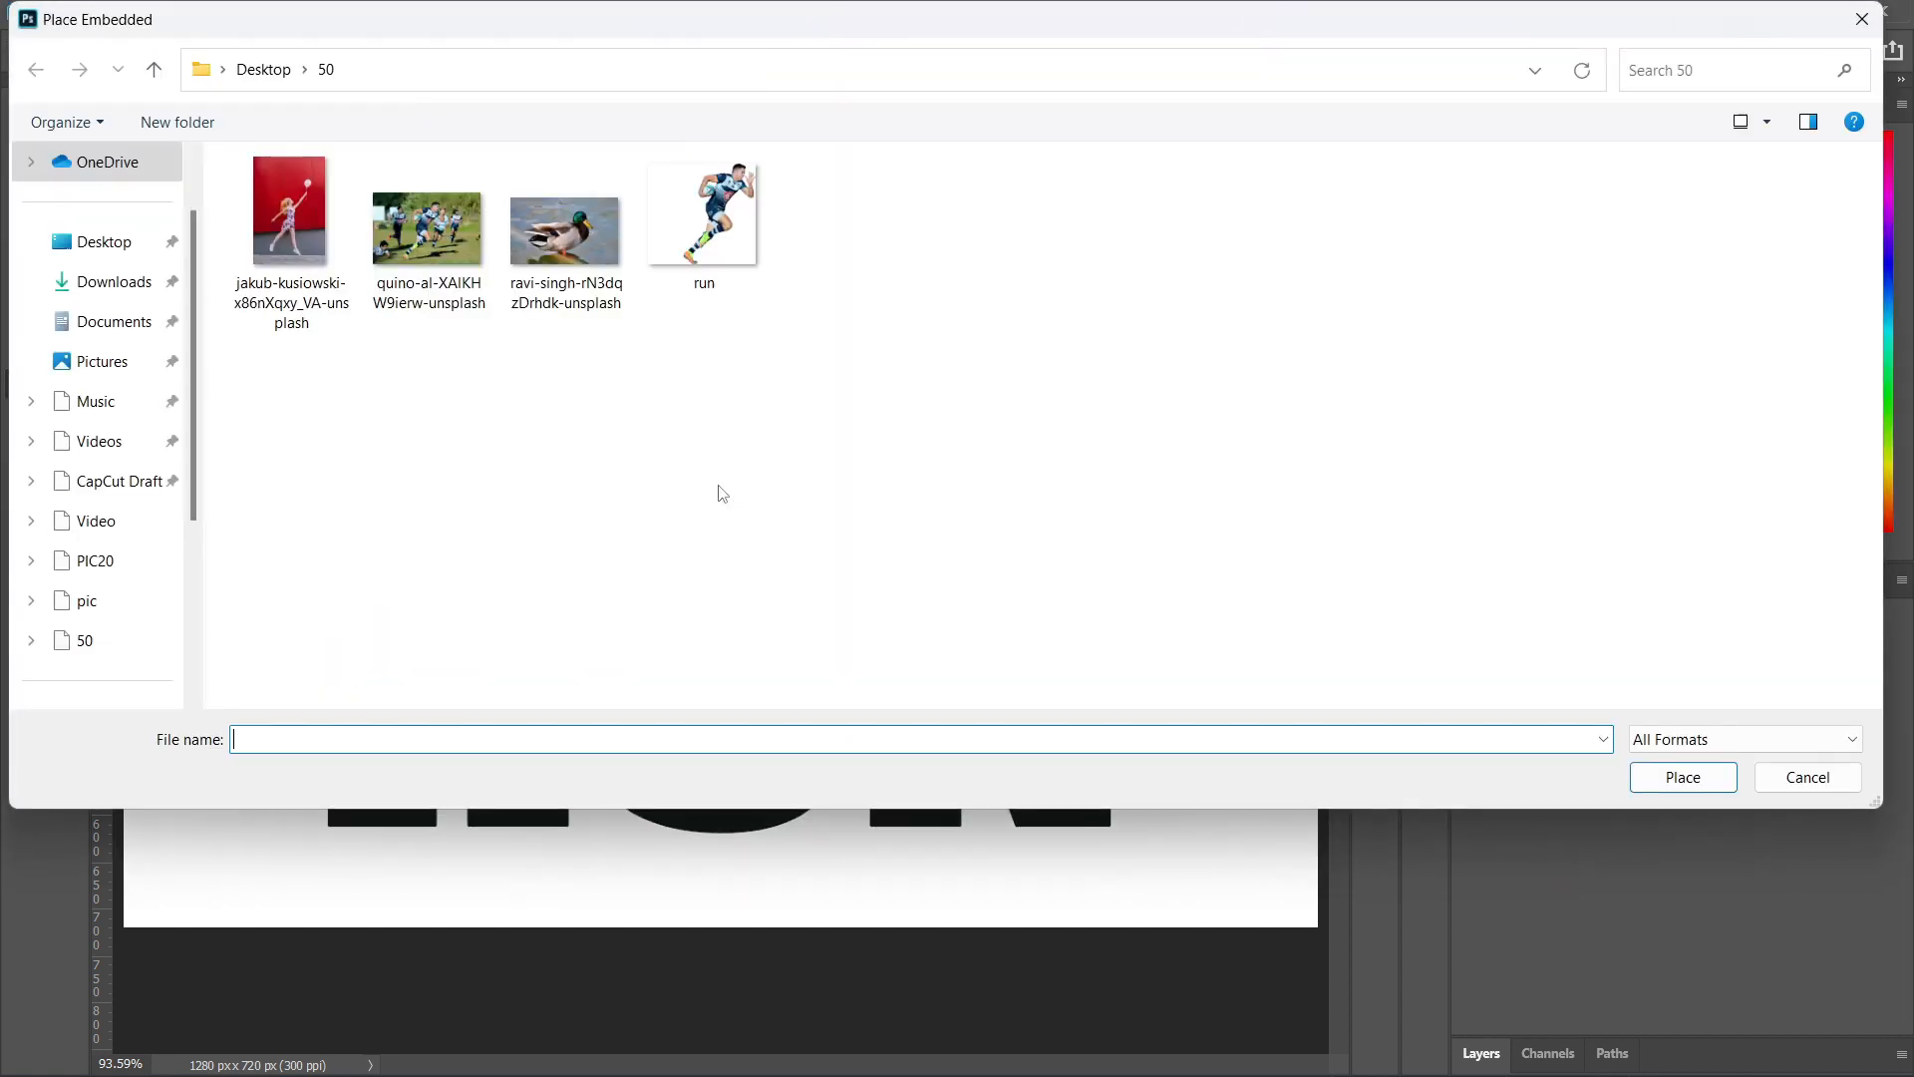
pyautogui.click(710, 244)
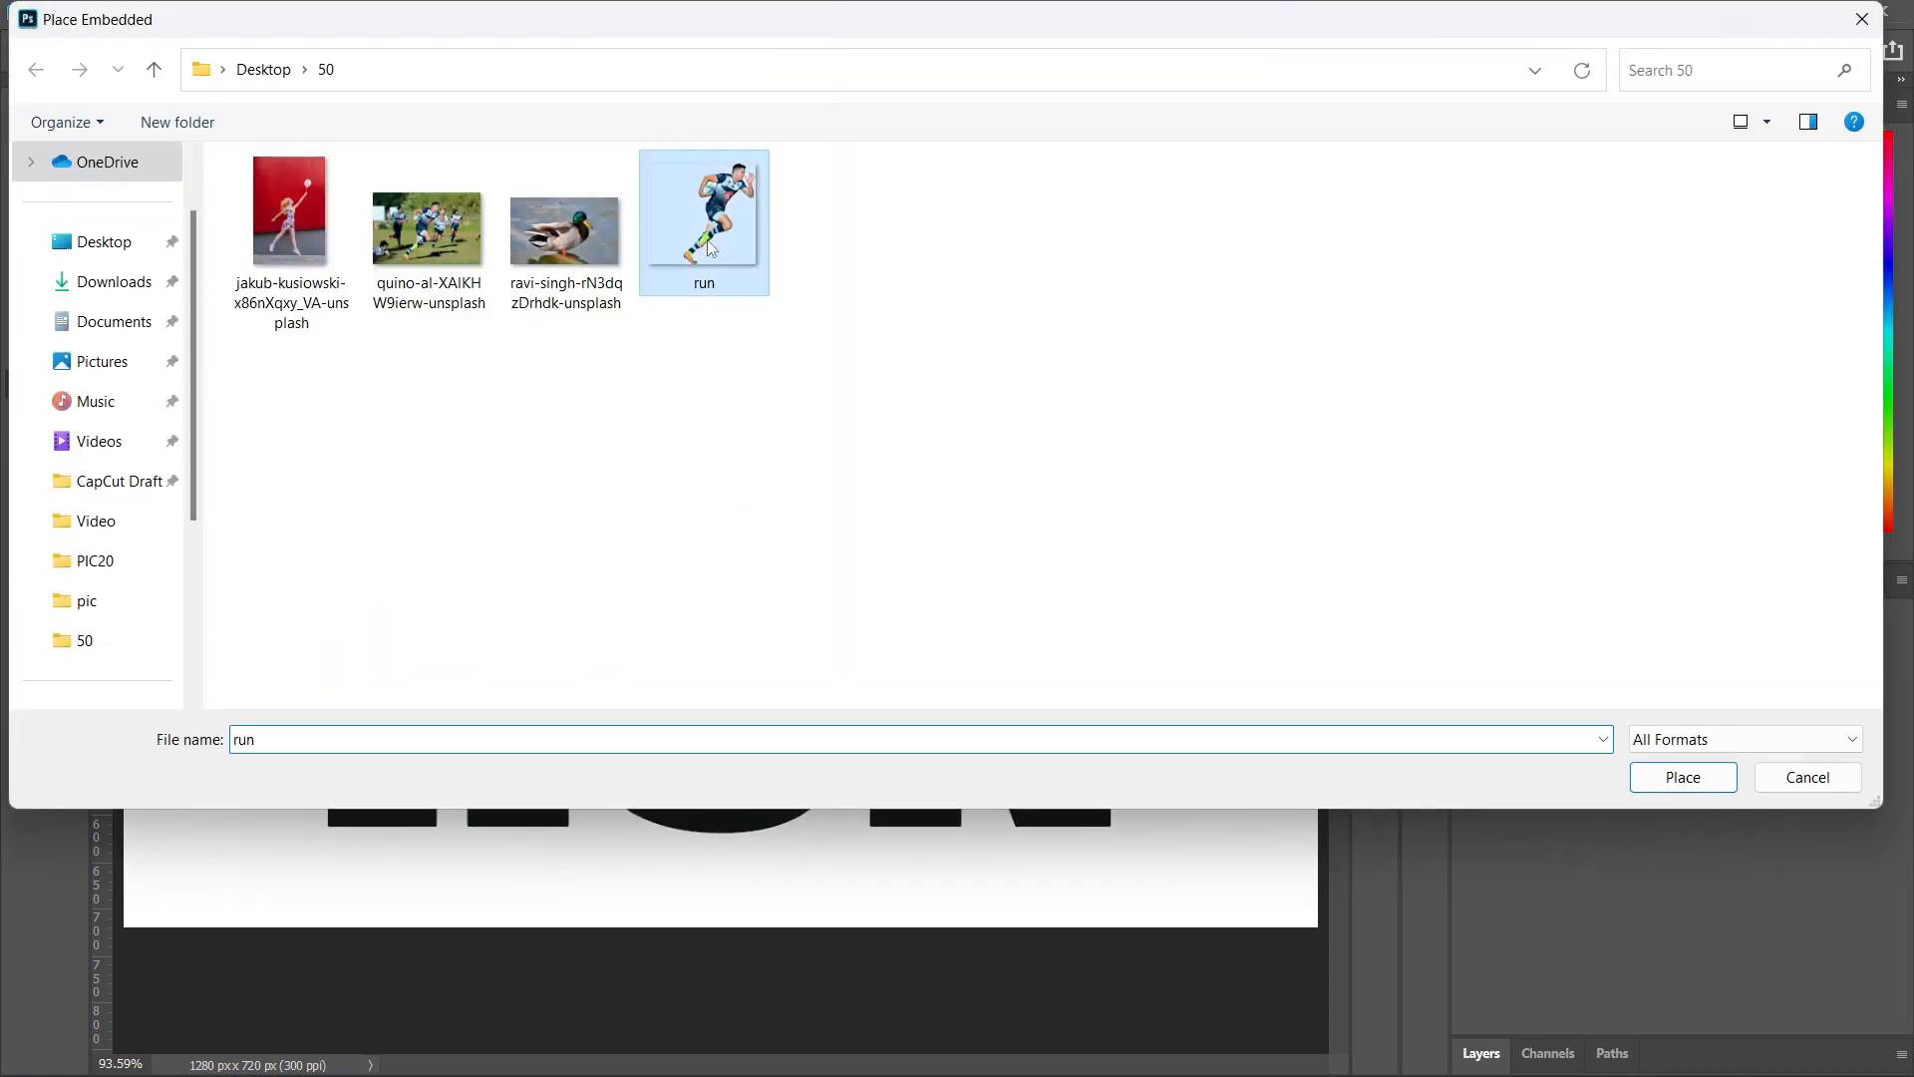
pyautogui.click(1683, 776)
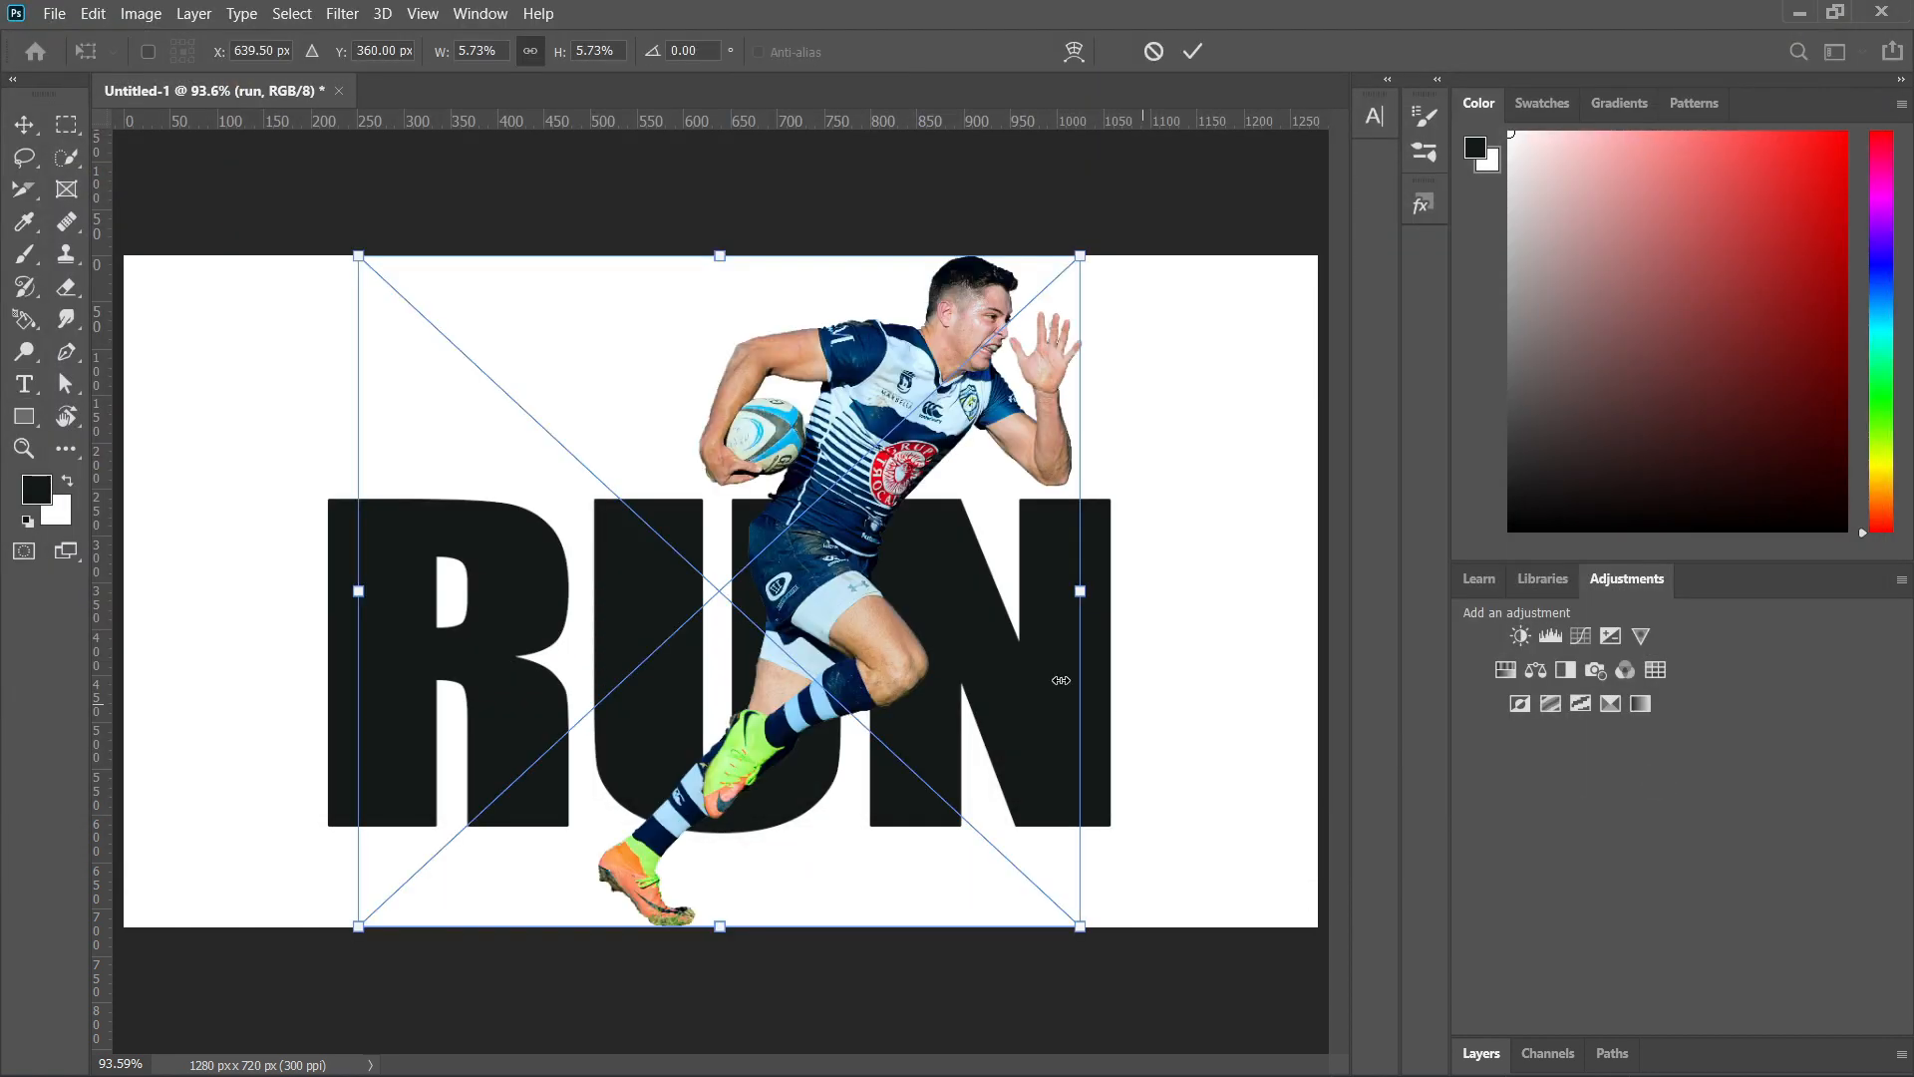
# Scale the placed runner to about 5.04% and position him over the letter U, overlapping the text.
pyautogui.moveTo(862, 657); pyautogui.dragTo(743, 684)
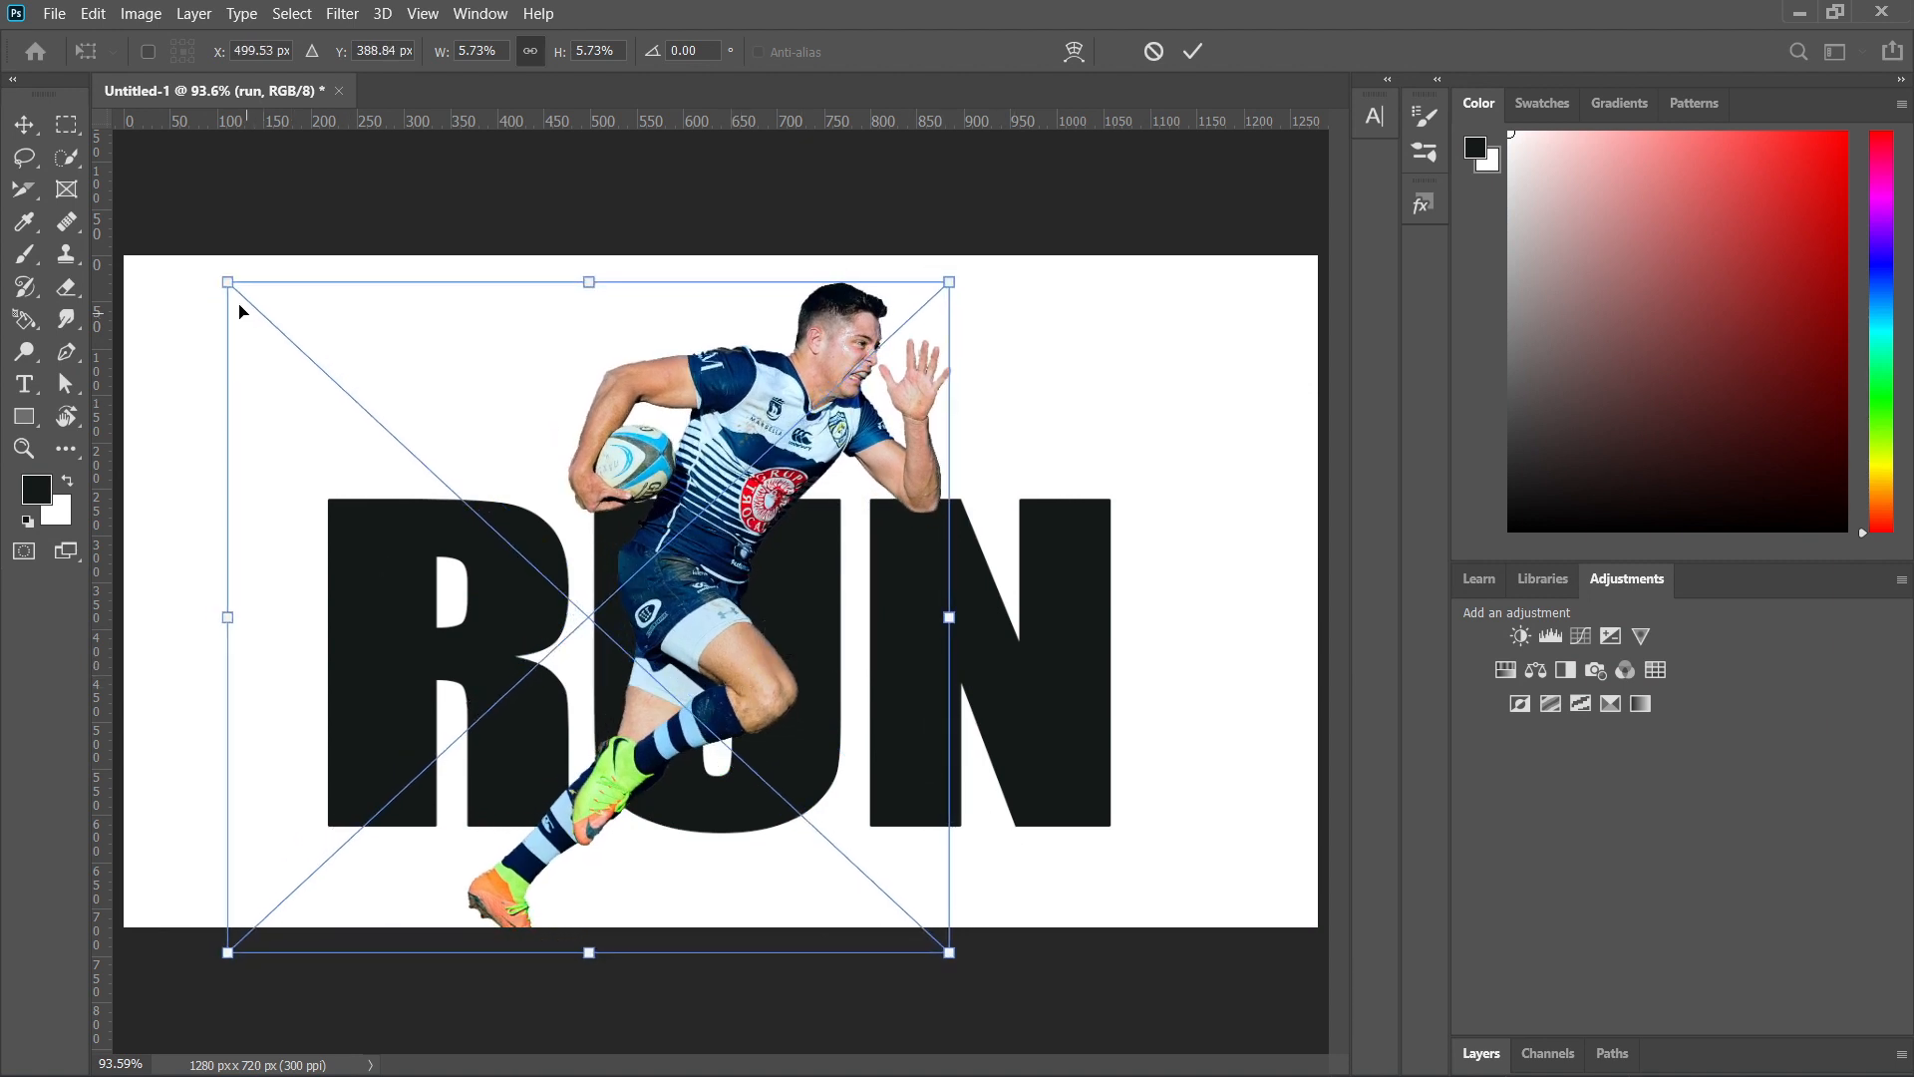
pyautogui.moveTo(243, 302); pyautogui.dragTo(316, 370)
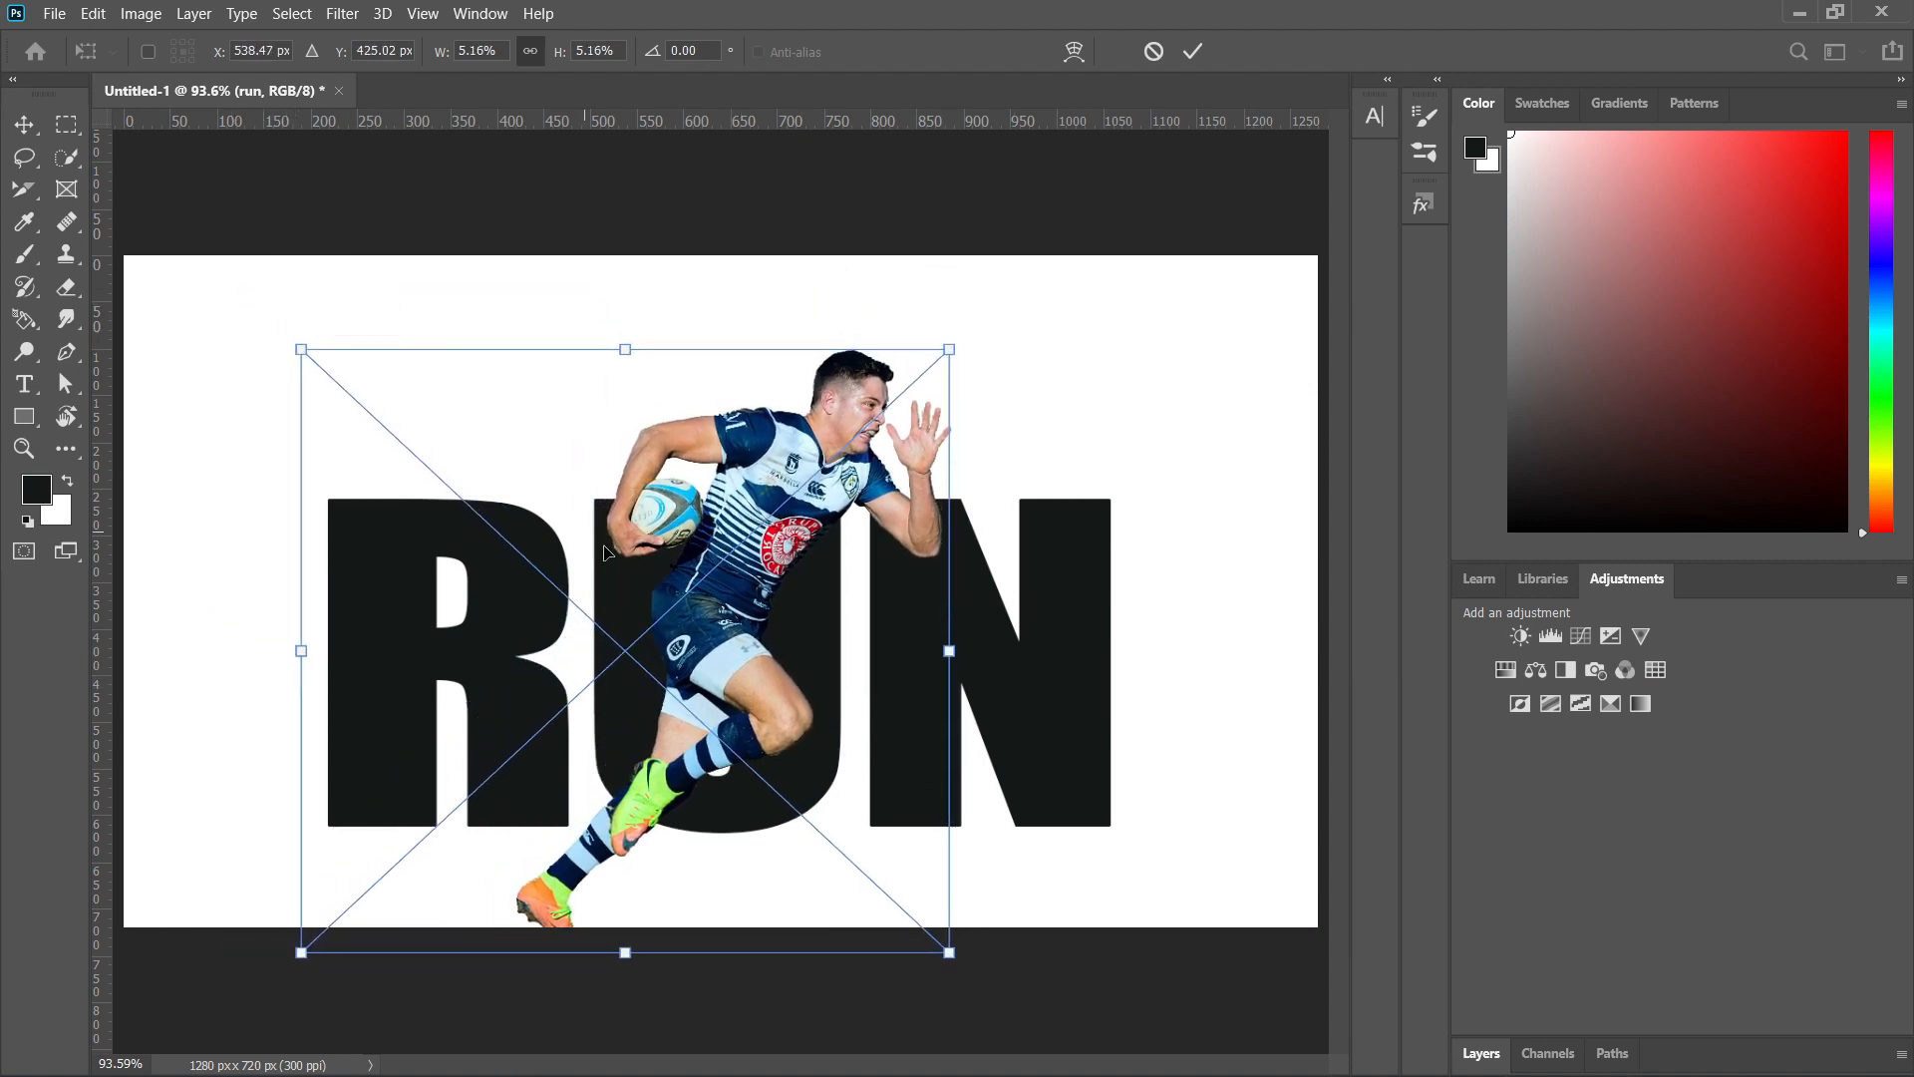
pyautogui.moveTo(612, 546)
pyautogui.mouseDown()
pyautogui.moveTo(619, 519)
pyautogui.moveTo(600, 520)
pyautogui.mouseUp()
pyautogui.moveTo(935, 926); pyautogui.dragTo(925, 908)
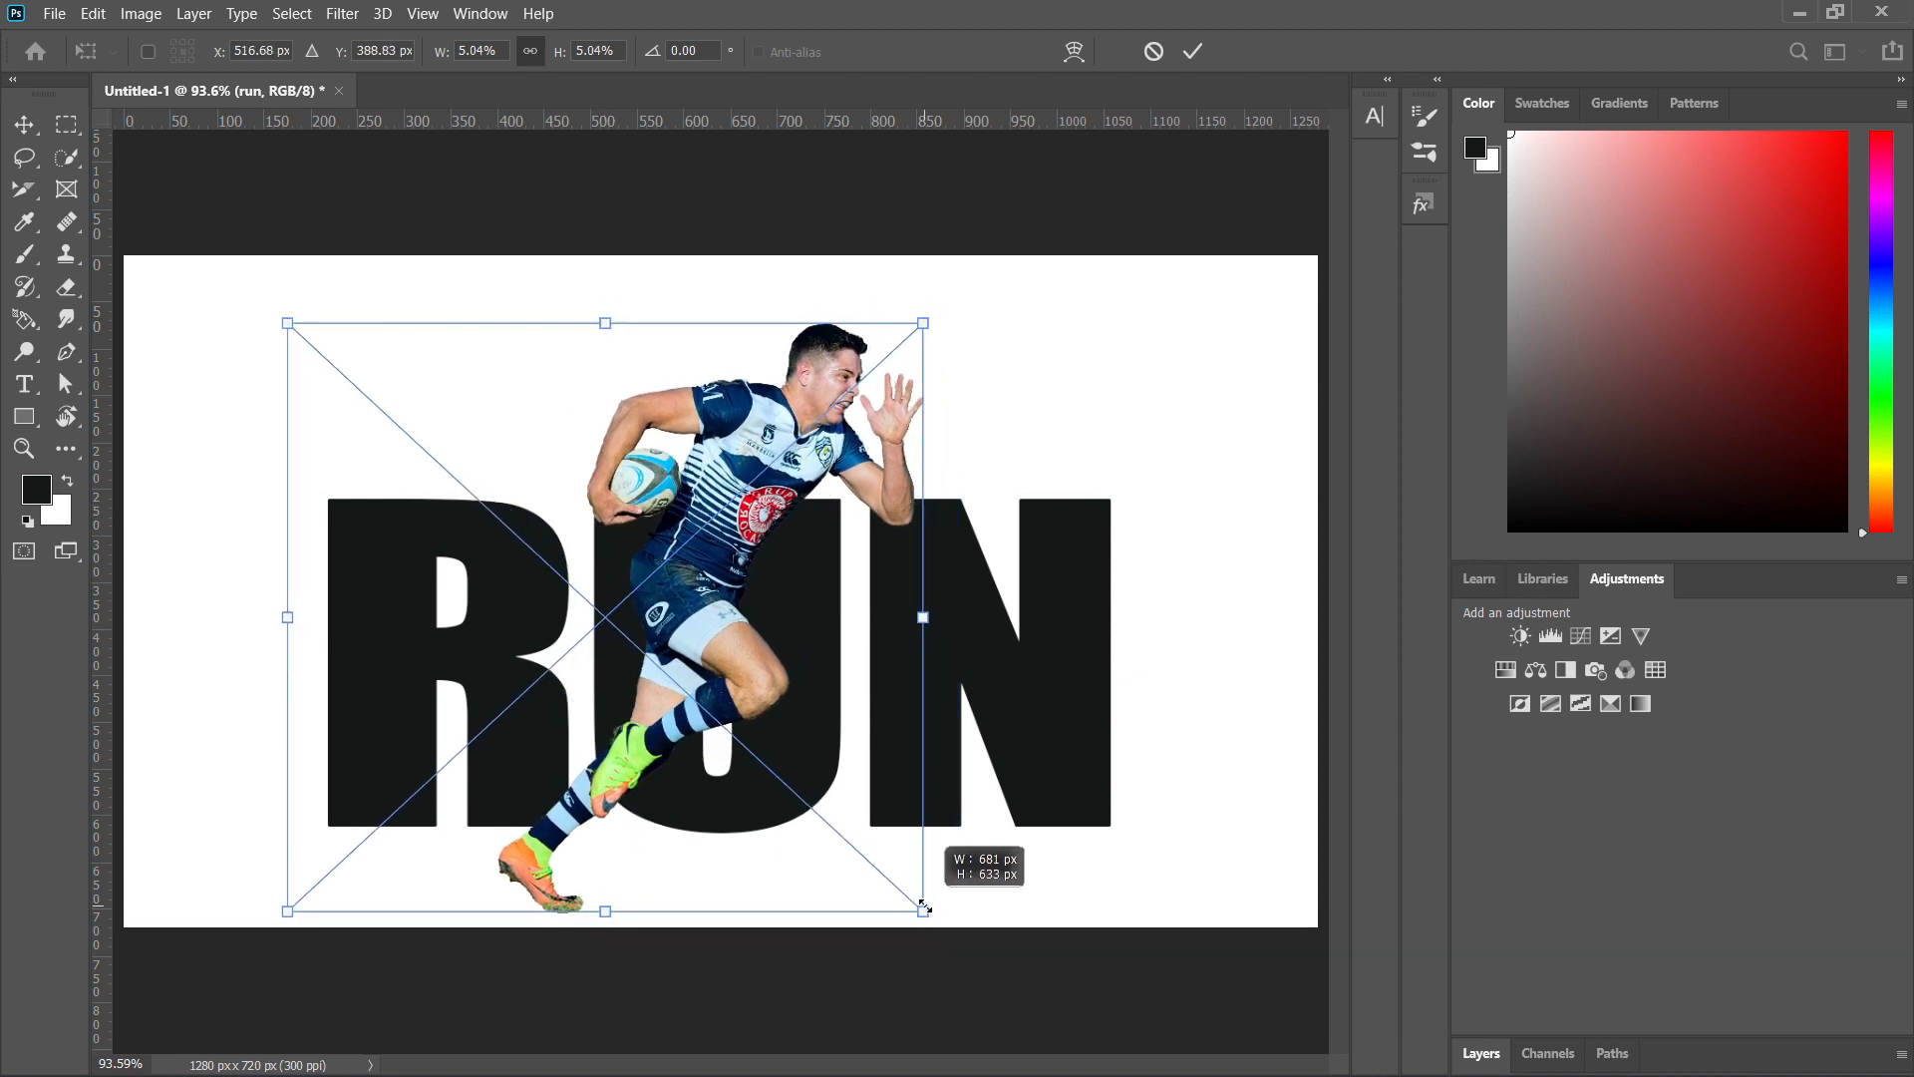
pyautogui.moveTo(805, 819); pyautogui.dragTo(801, 813)
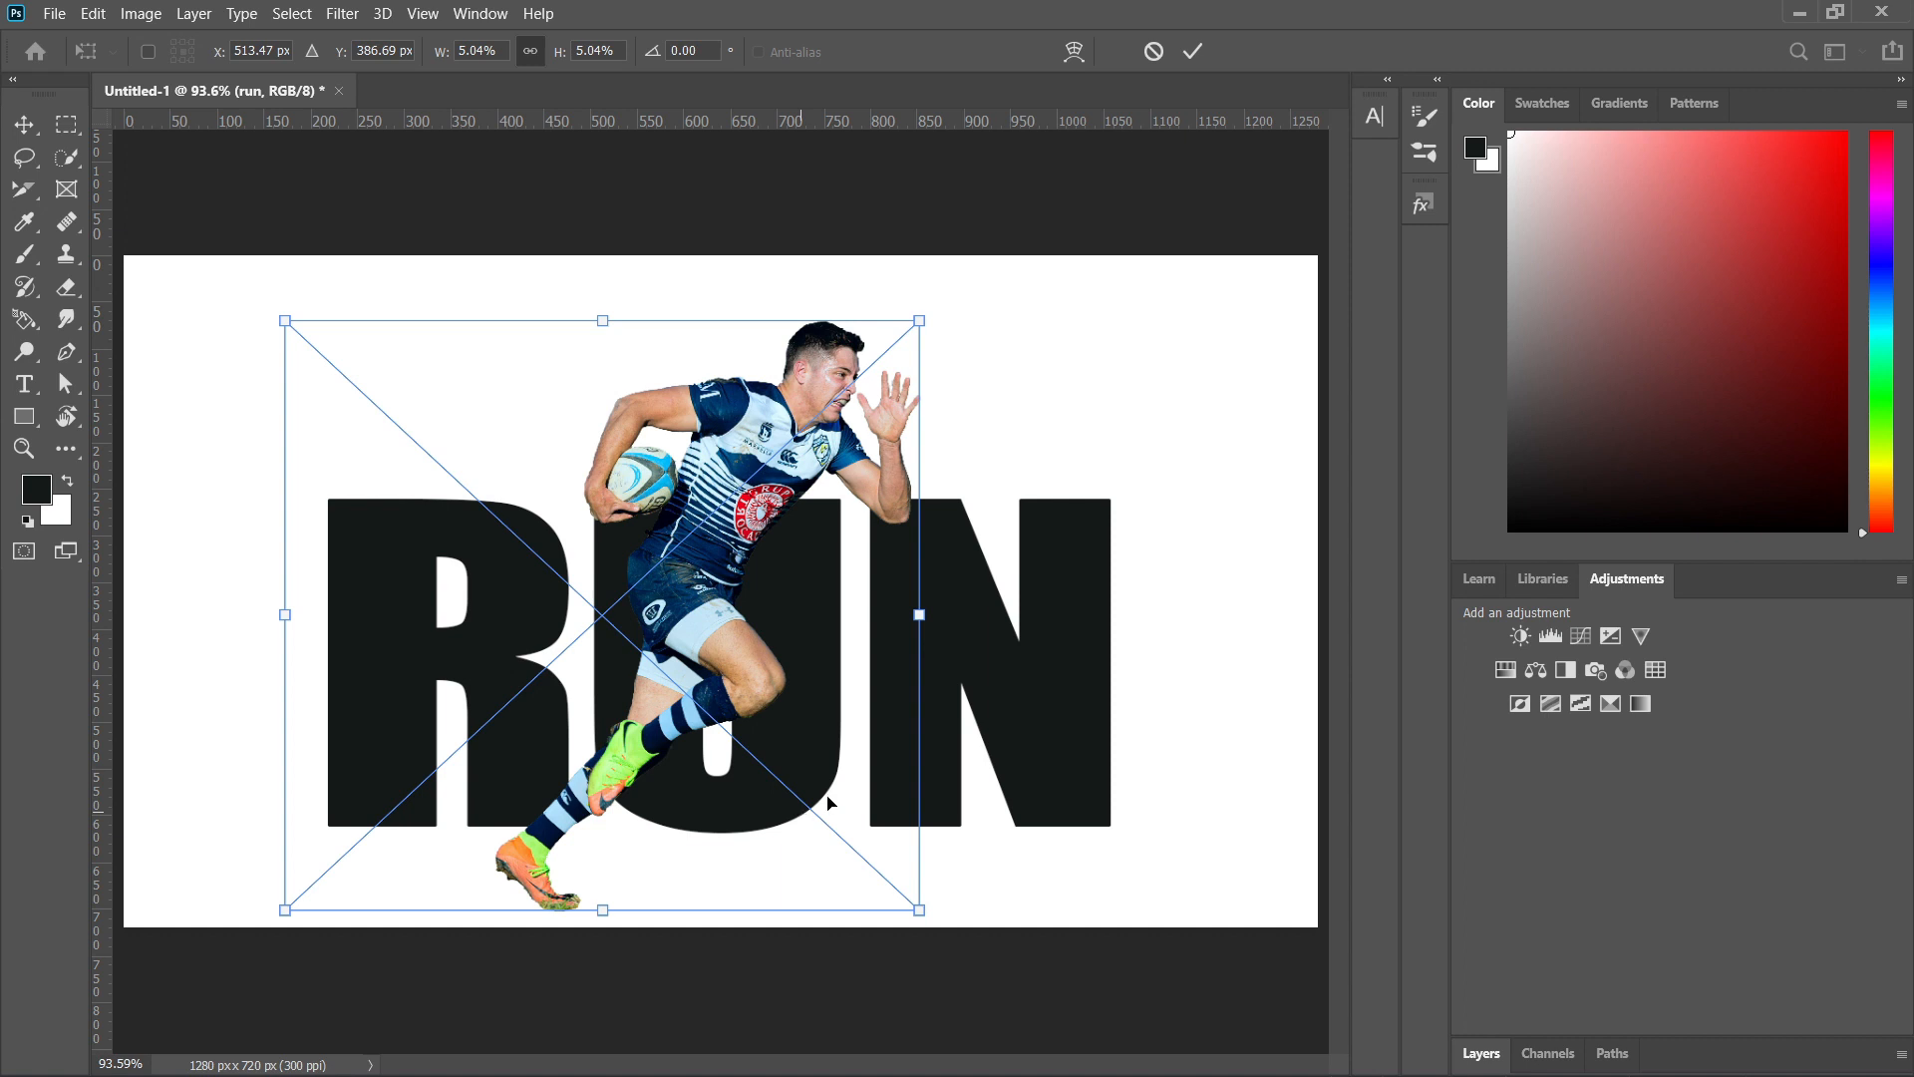
pyautogui.click(1194, 52)
pyautogui.press('t')
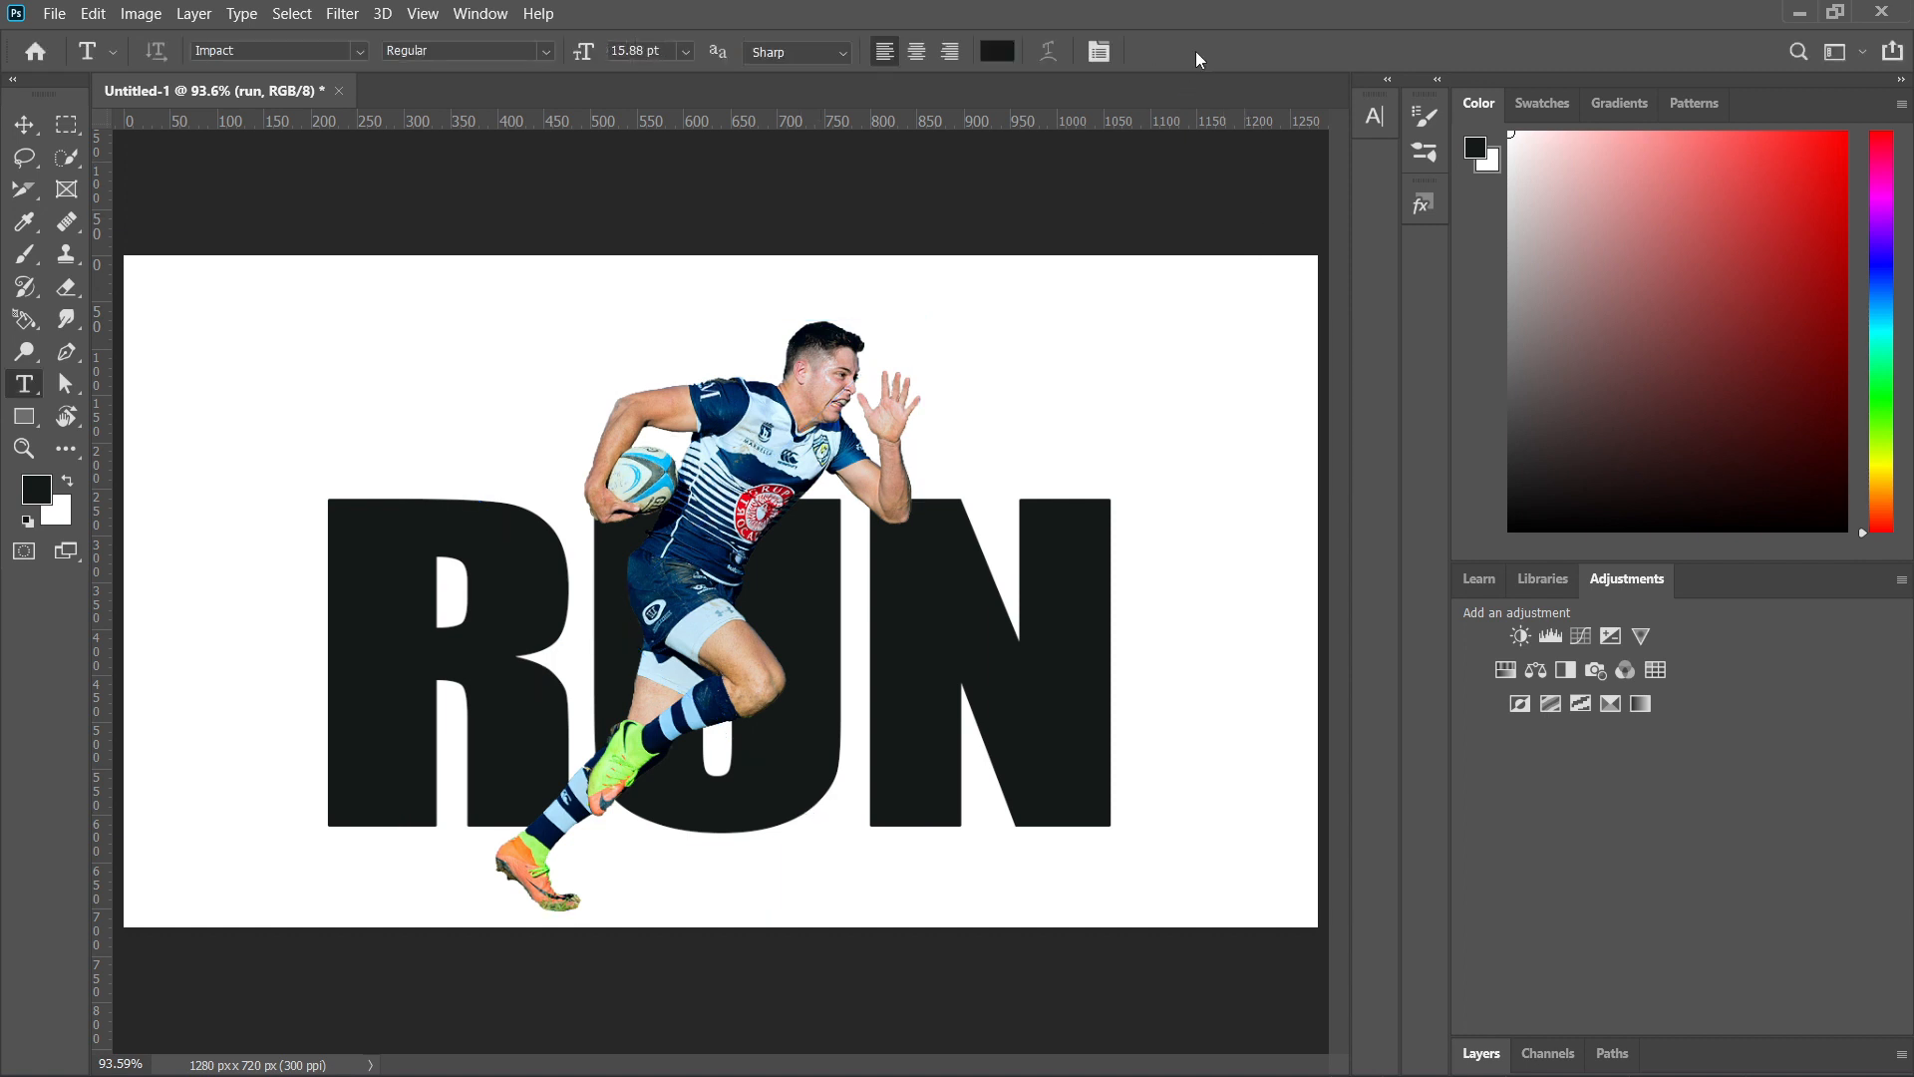
# Clip the runner image layer to the RUN text and add an unclipped duplicate of it above.
pyautogui.click(1483, 1053)
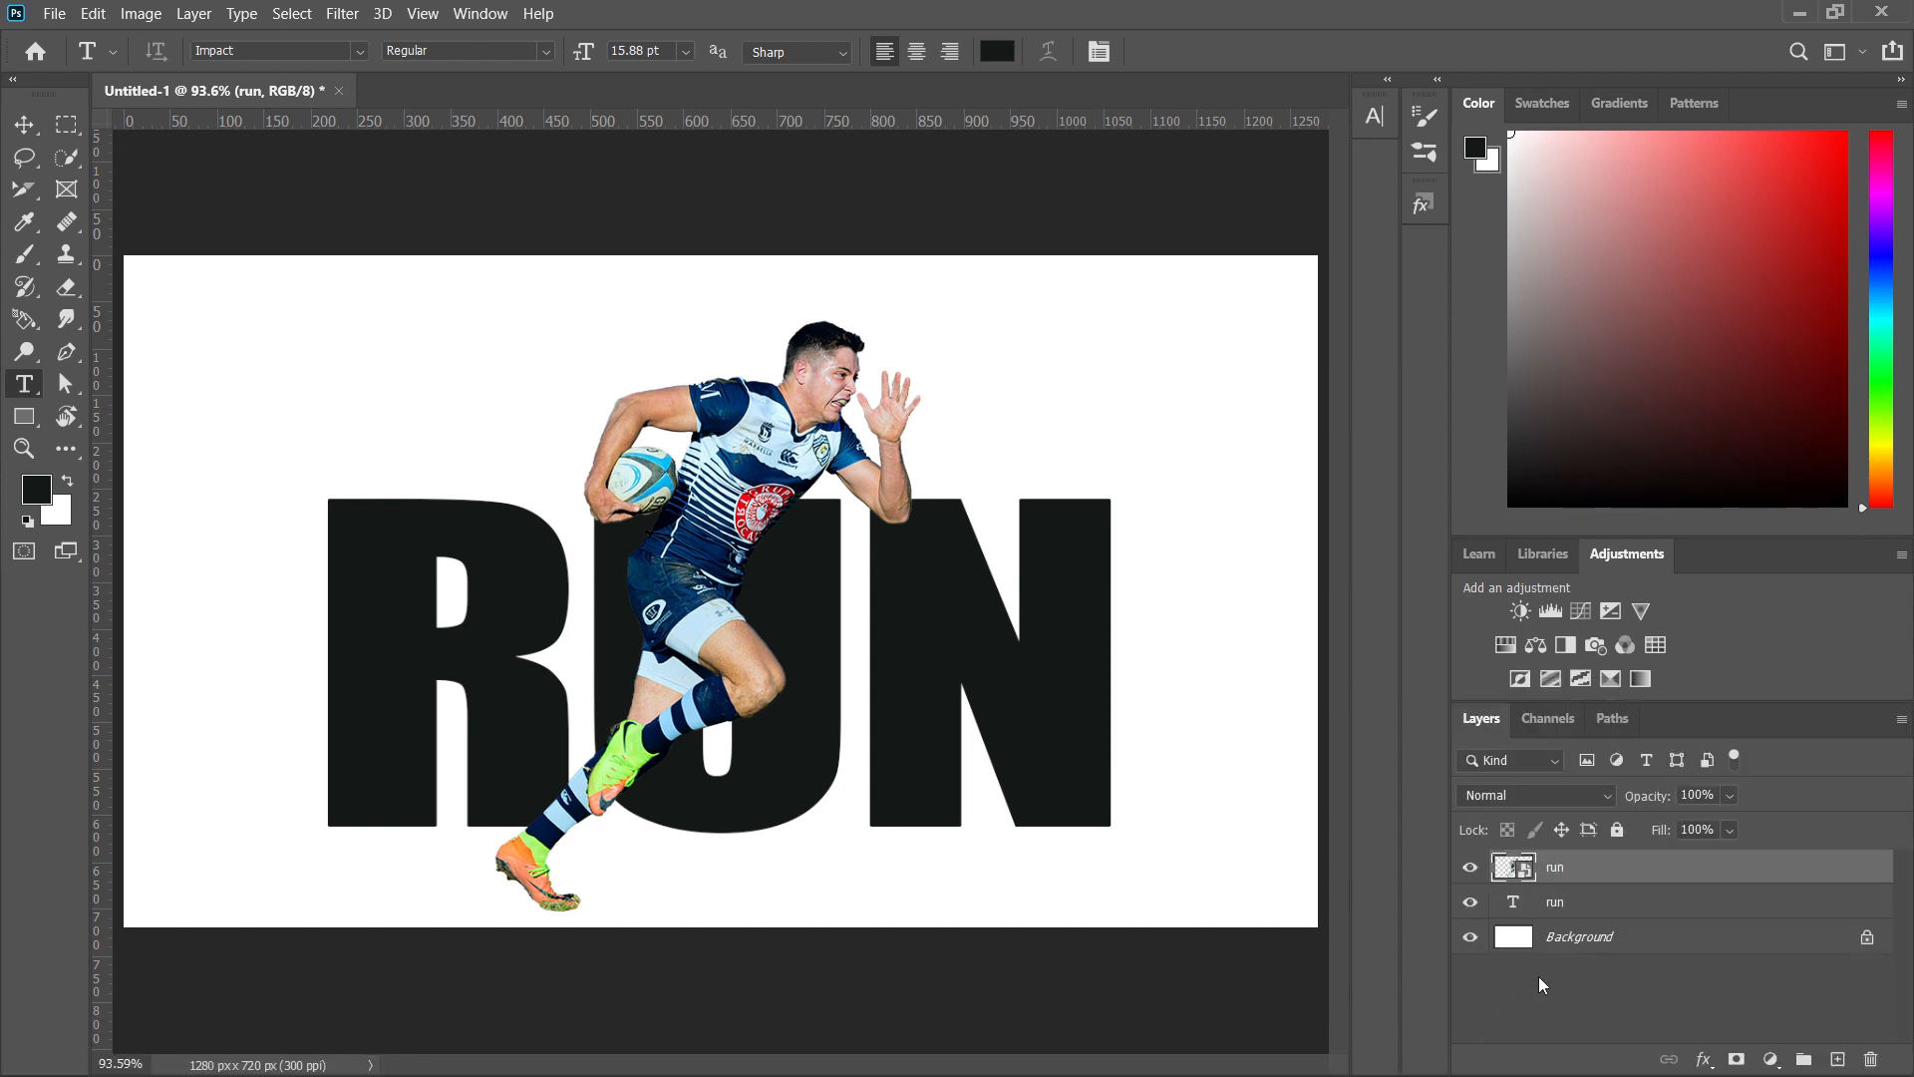
pyautogui.hotkey('ctrl', 'alt', 'g')
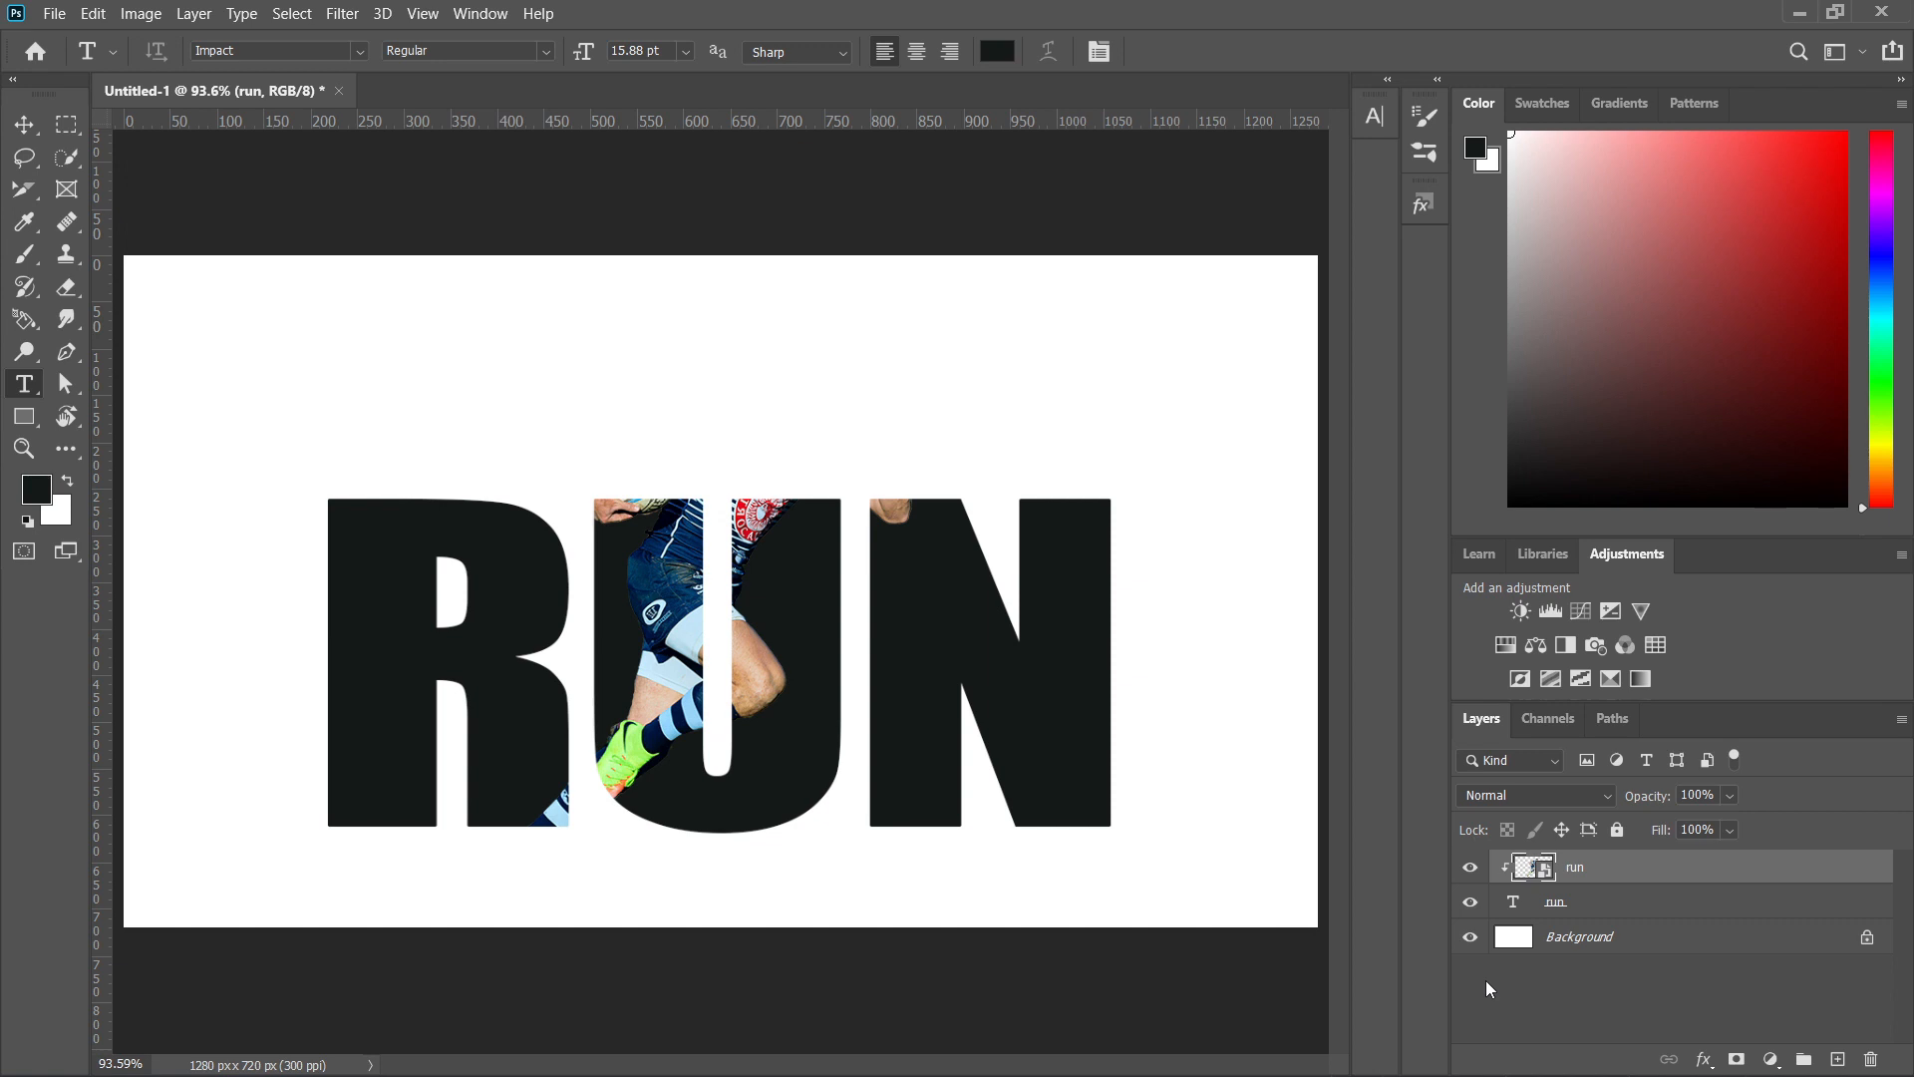
pyautogui.hotkey('ctrl', 'j')
pyautogui.hotkey('ctrl', 'alt', 'g')
# Add an inverted black mask to the run copy layer and paint in white to reveal the upper body and rear foot.
pyautogui.click(1736, 1060)
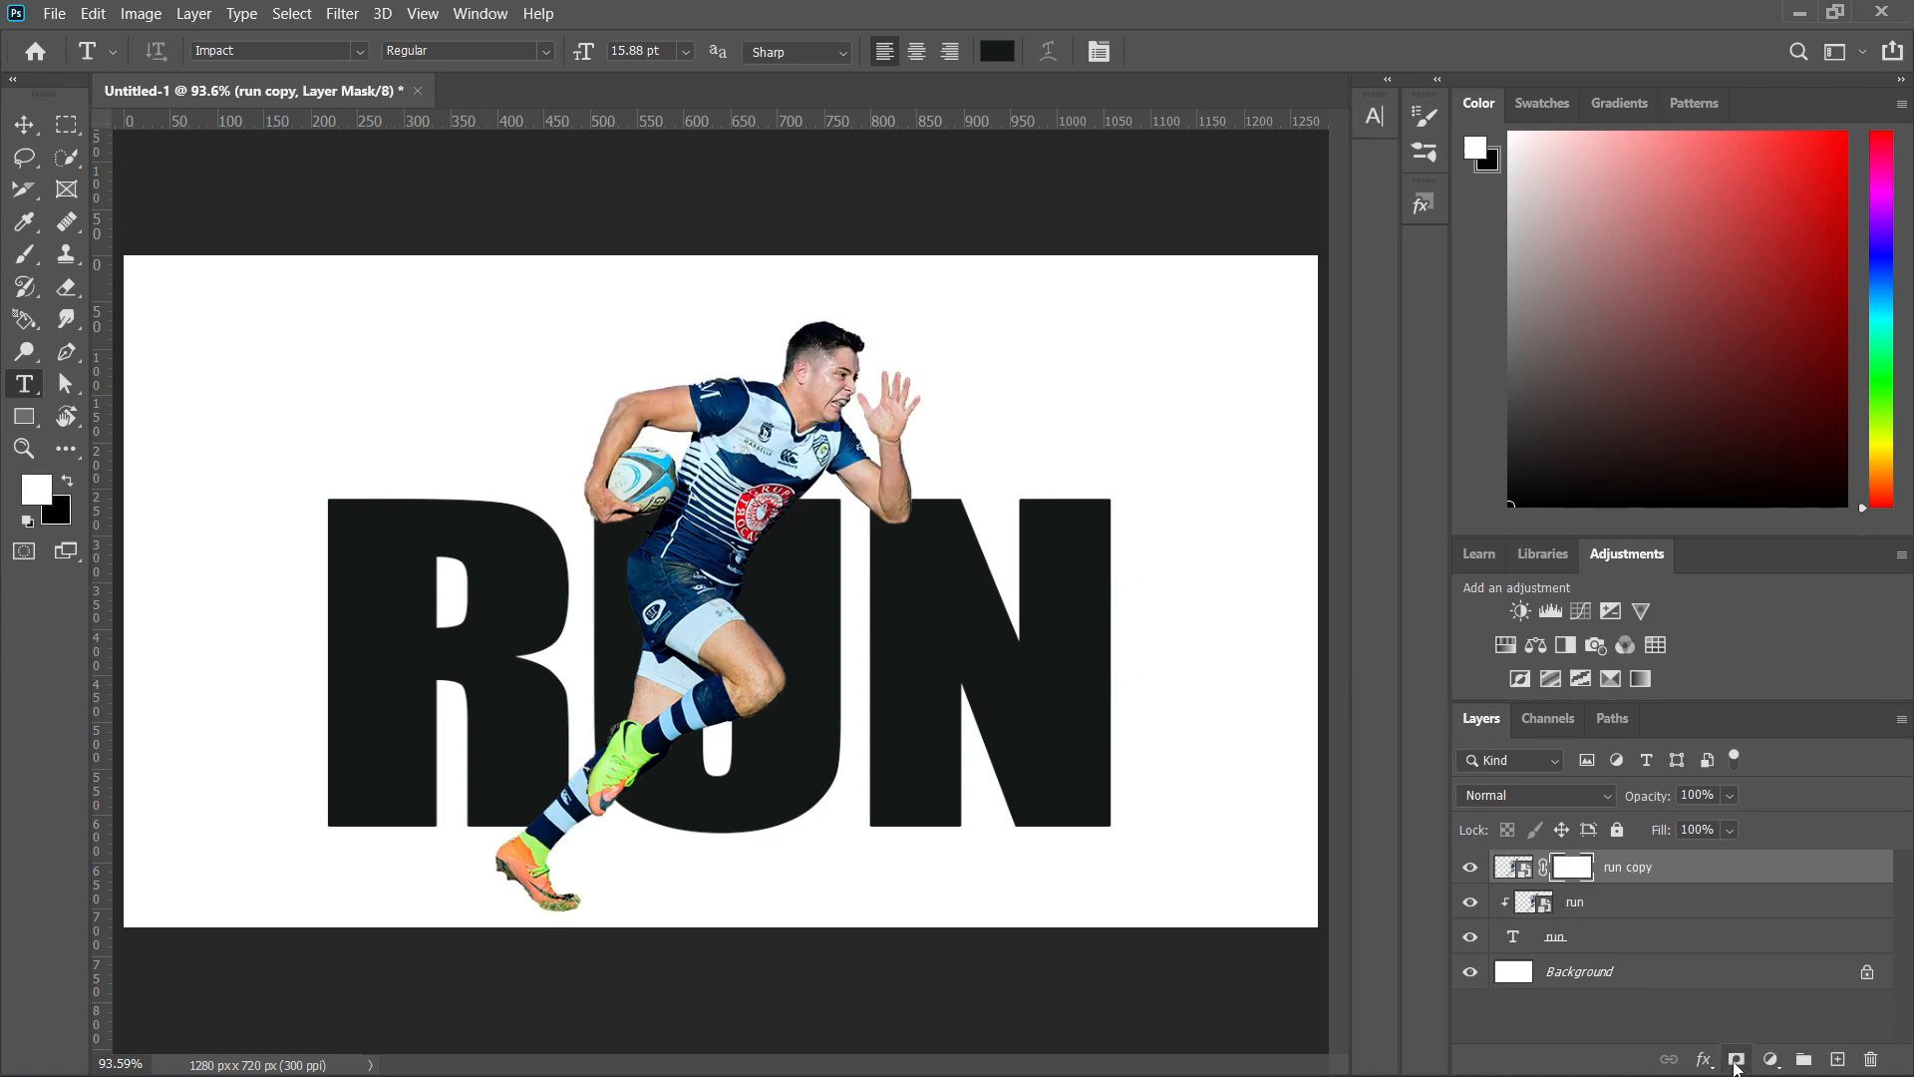
pyautogui.hotkey('ctrl', 'i')
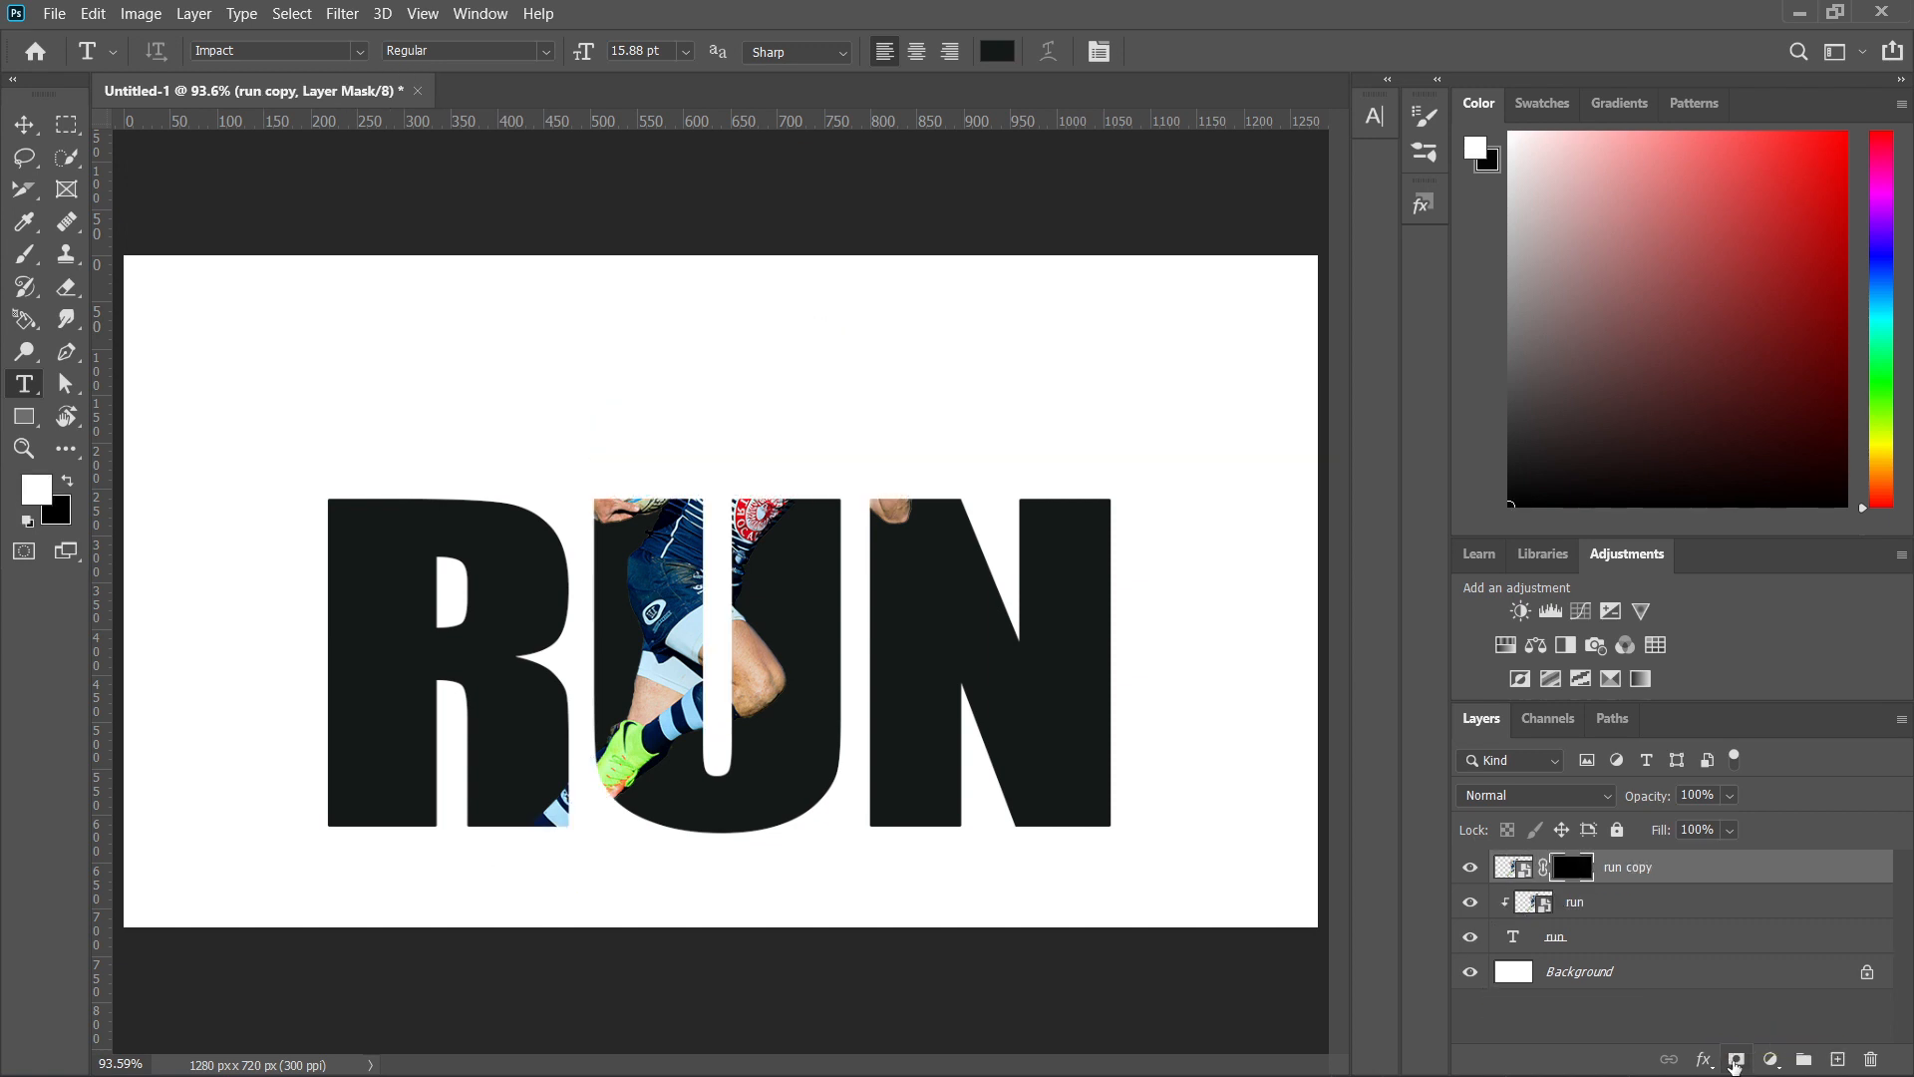
pyautogui.click(26, 258)
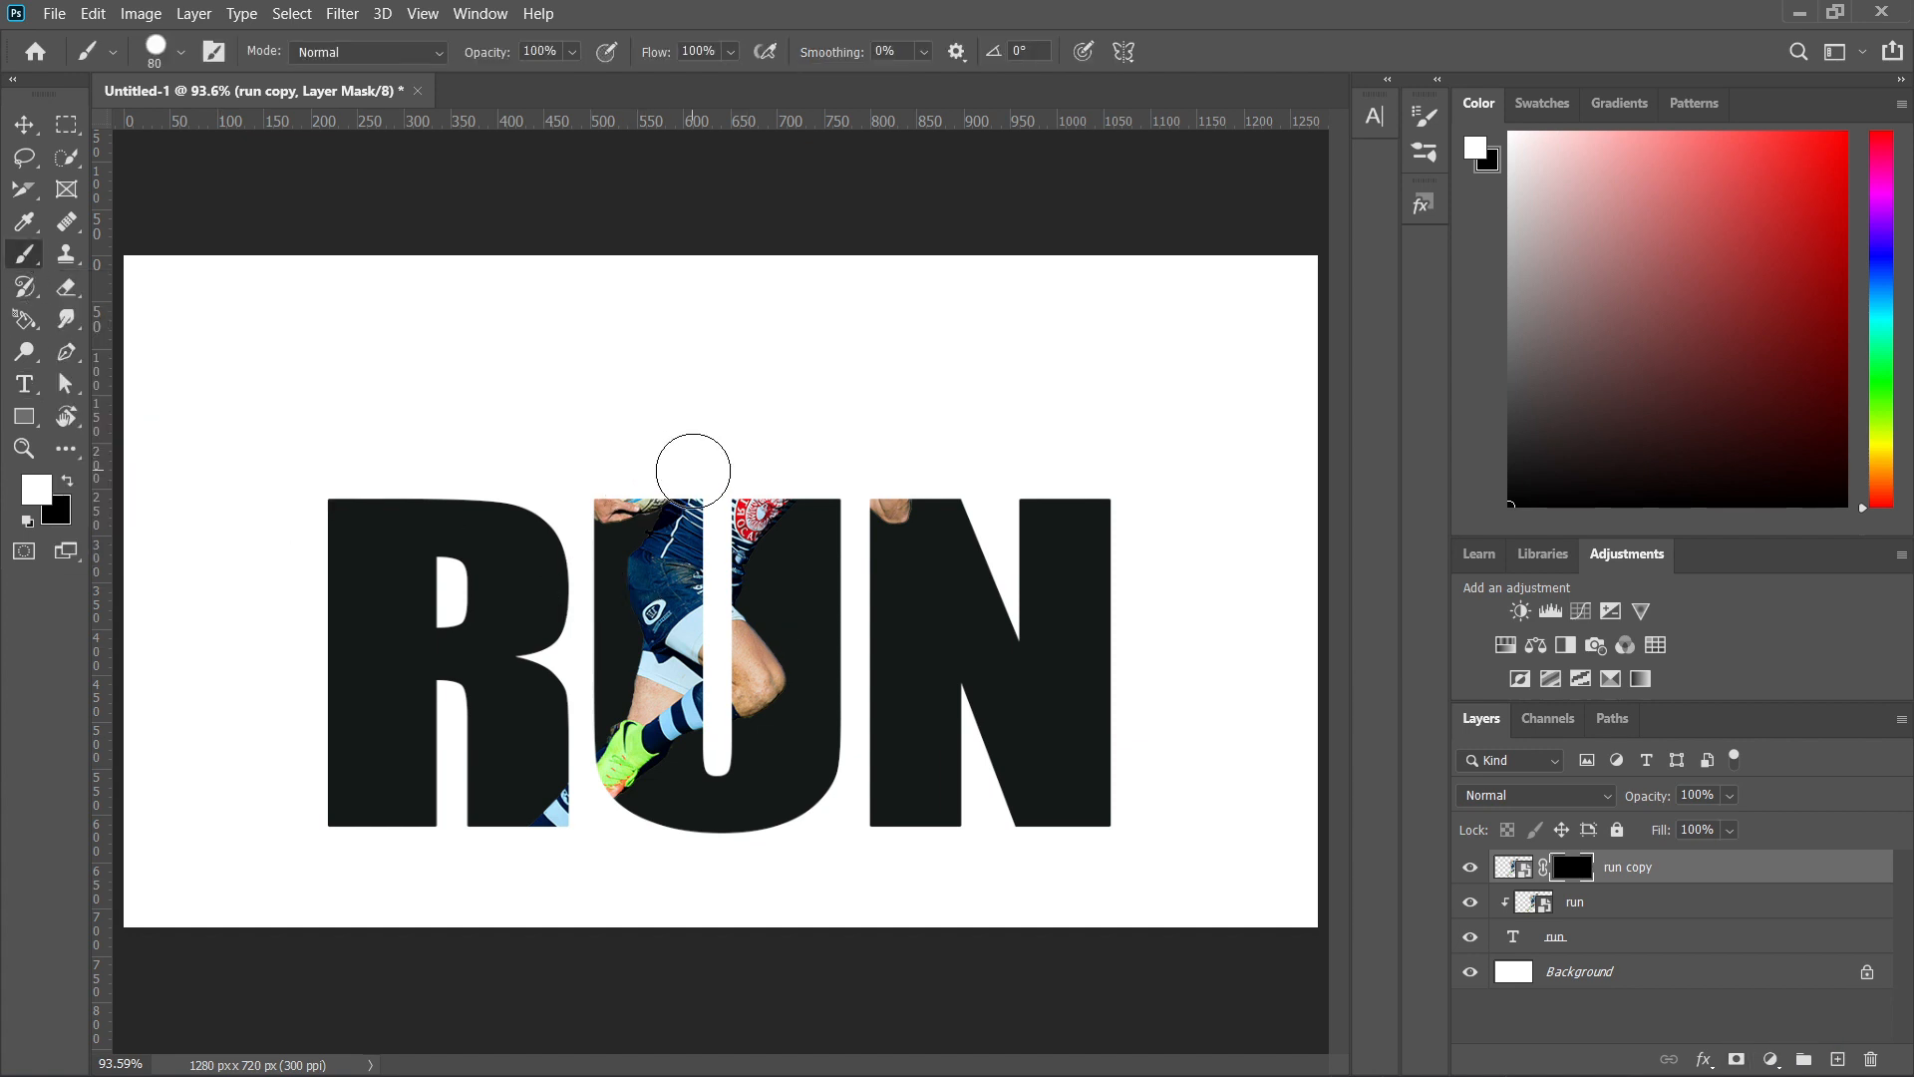
pyautogui.moveTo(623, 483)
pyautogui.mouseDown()
pyautogui.moveTo(634, 363)
pyautogui.moveTo(771, 356)
pyautogui.moveTo(664, 386)
pyautogui.moveTo(648, 470)
pyautogui.moveTo(665, 398)
pyautogui.moveTo(894, 358)
pyautogui.moveTo(859, 357)
pyautogui.moveTo(899, 374)
pyautogui.moveTo(914, 504)
pyautogui.moveTo(872, 393)
pyautogui.moveTo(701, 422)
pyautogui.moveTo(666, 468)
pyautogui.moveTo(836, 467)
pyautogui.moveTo(698, 462)
pyautogui.moveTo(759, 466)
pyautogui.mouseUp()
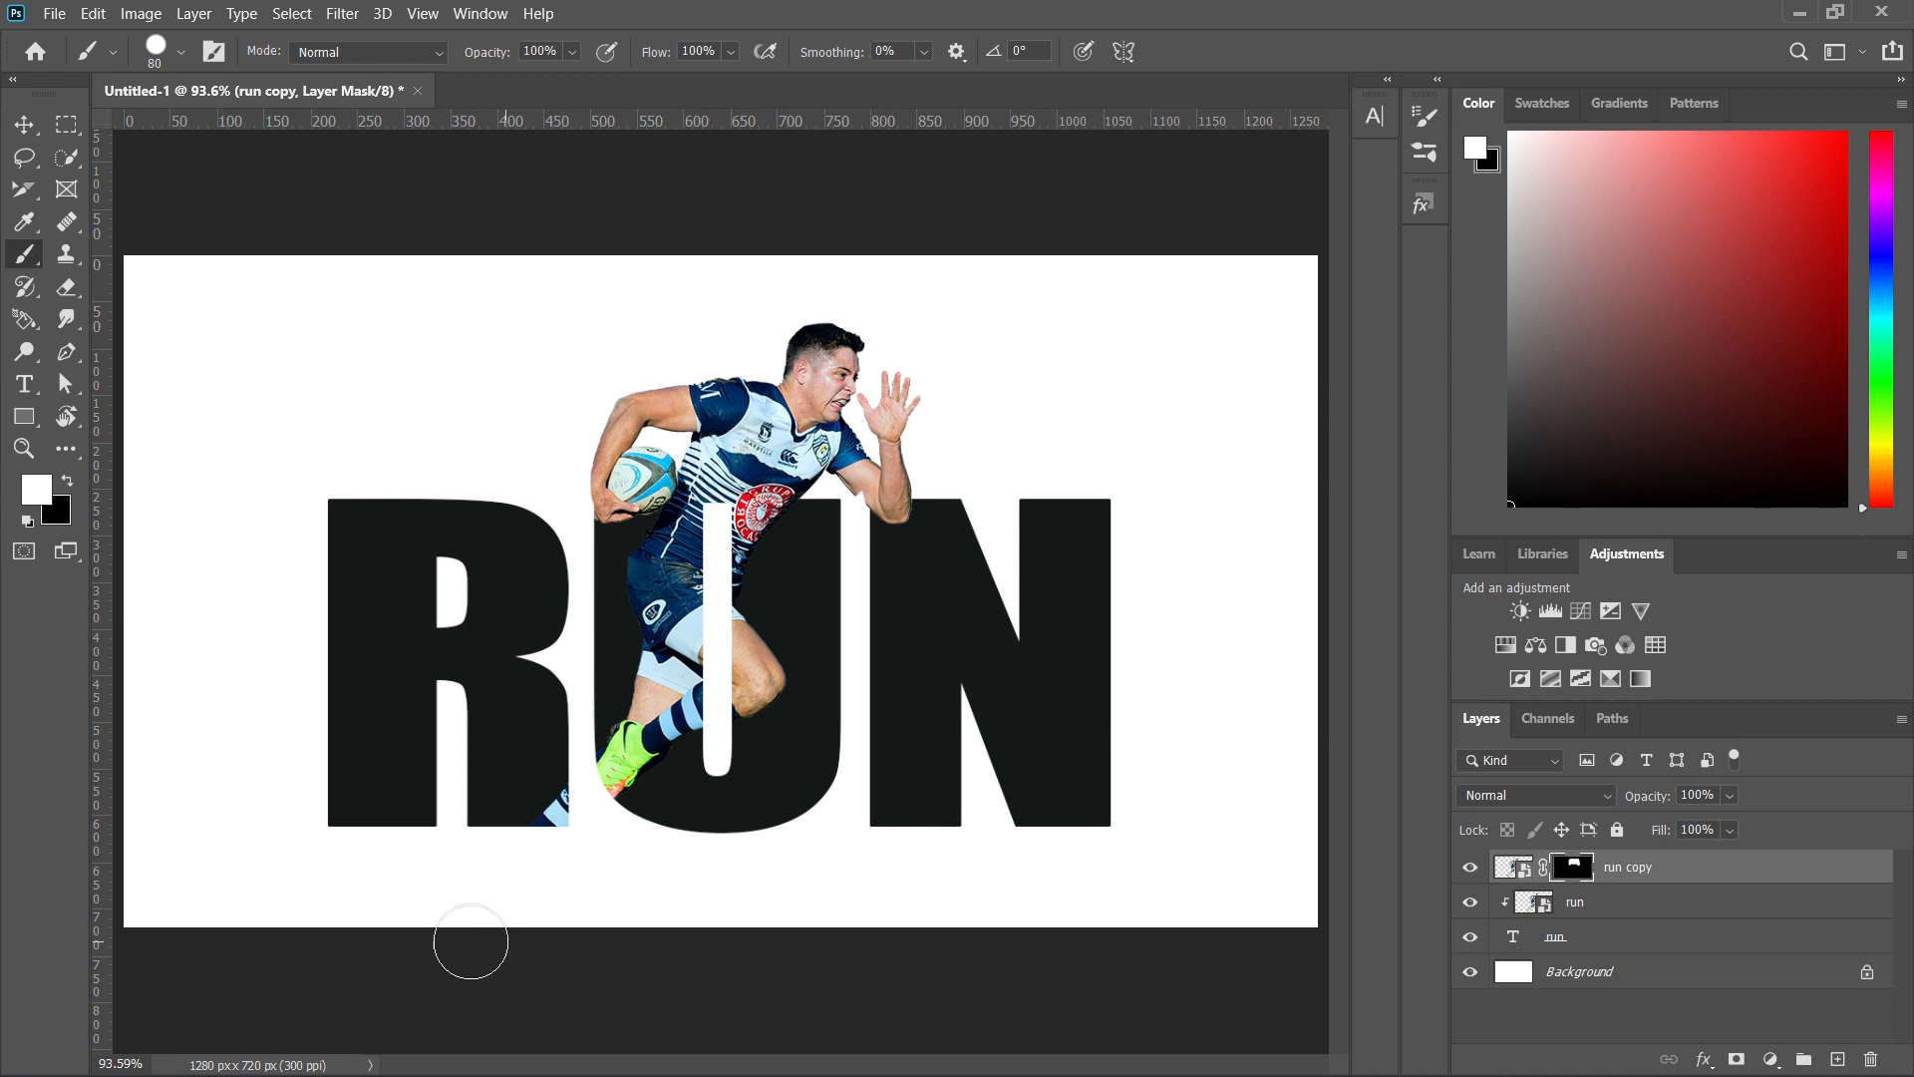
pyautogui.moveTo(552, 845)
pyautogui.mouseDown()
pyautogui.moveTo(548, 831)
pyautogui.moveTo(565, 890)
pyautogui.moveTo(522, 855)
pyautogui.moveTo(562, 857)
pyautogui.mouseUp()
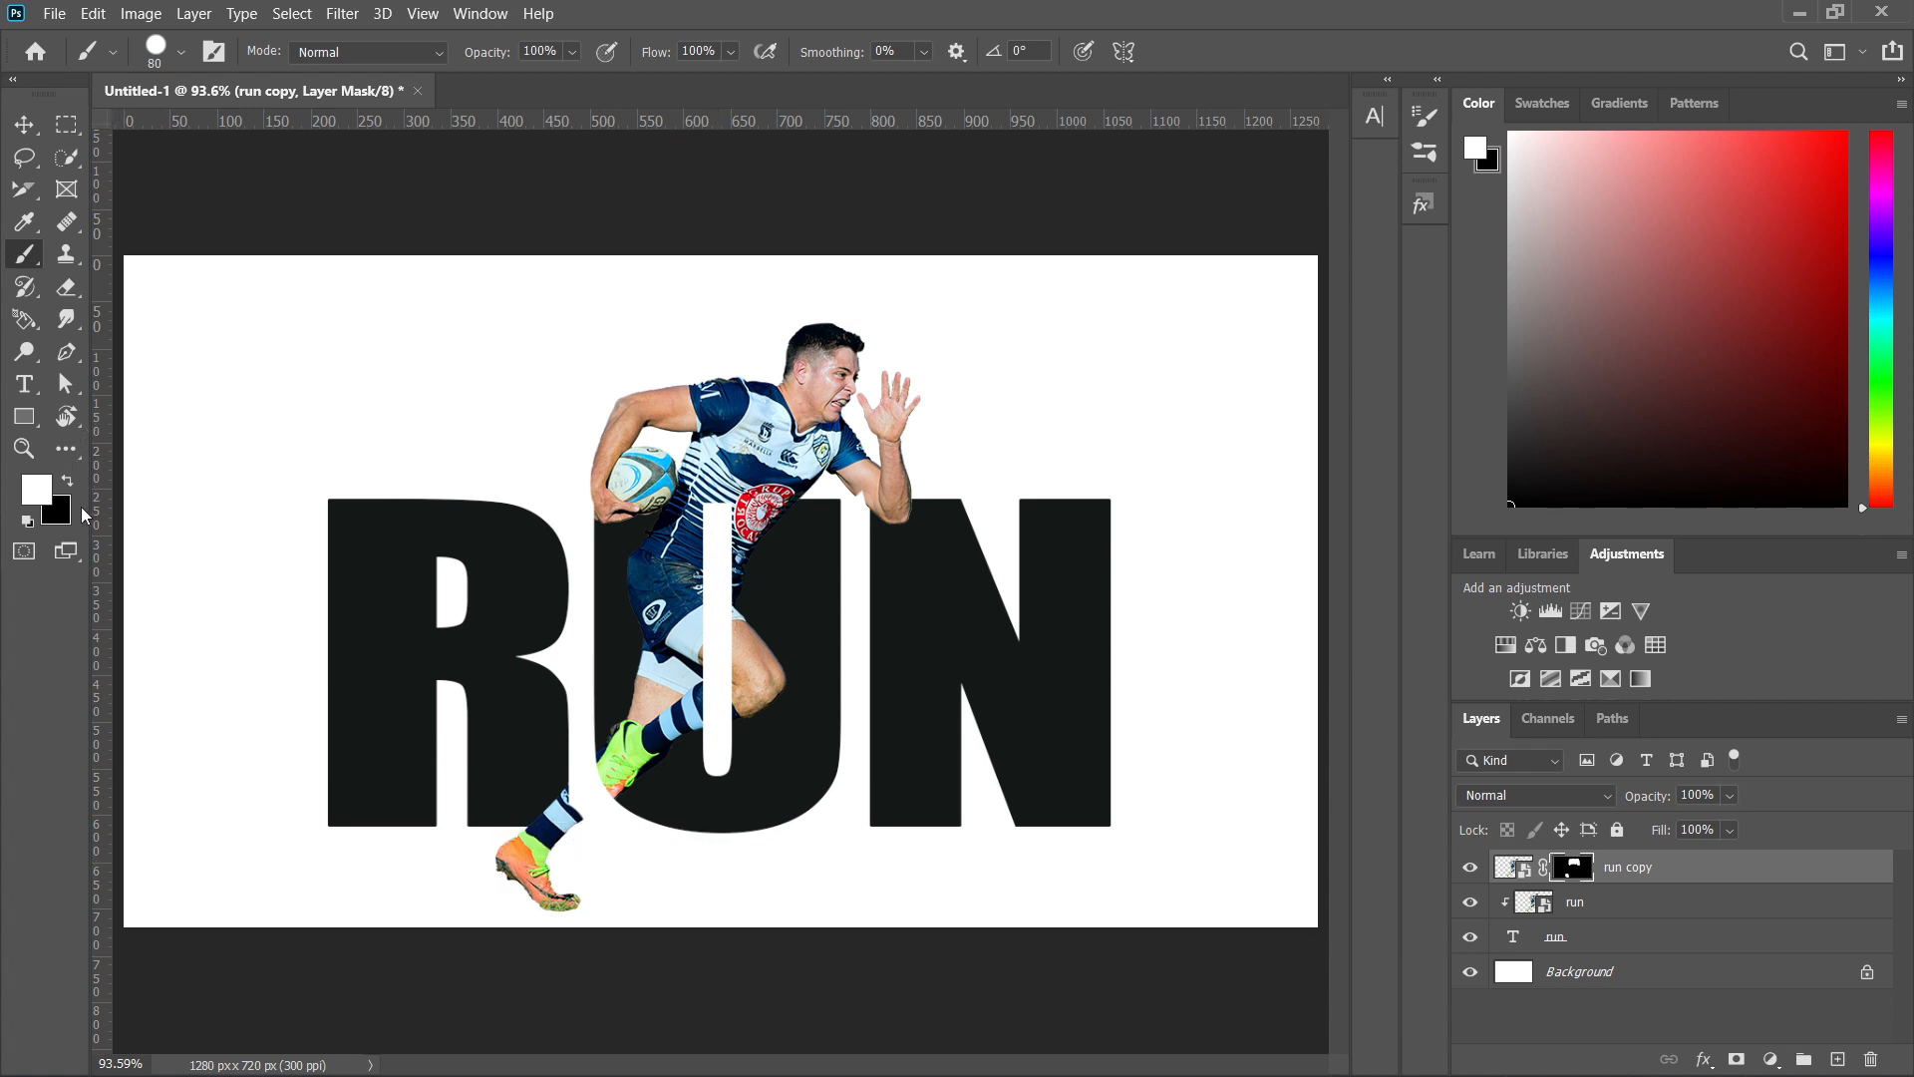
# Paint in black on the run copy mask to trim the runner's rear leg beside the R, and restore white as foreground.
pyautogui.click(68, 483)
pyautogui.moveTo(539, 784)
pyautogui.mouseDown()
pyautogui.moveTo(587, 800)
pyautogui.moveTo(547, 820)
pyautogui.moveTo(539, 805)
pyautogui.moveTo(533, 867)
pyautogui.moveTo(564, 910)
pyautogui.moveTo(485, 839)
pyautogui.moveTo(512, 881)
pyautogui.moveTo(565, 813)
pyautogui.moveTo(556, 840)
pyautogui.moveTo(527, 842)
pyautogui.moveTo(548, 859)
pyautogui.moveTo(545, 897)
pyautogui.moveTo(599, 919)
pyautogui.mouseUp()
pyautogui.click(68, 483)
# Add a linear Gradient Fill layer and recolour its start color stop with a grey-blue sampled from the runner.
pyautogui.click(1771, 1059)
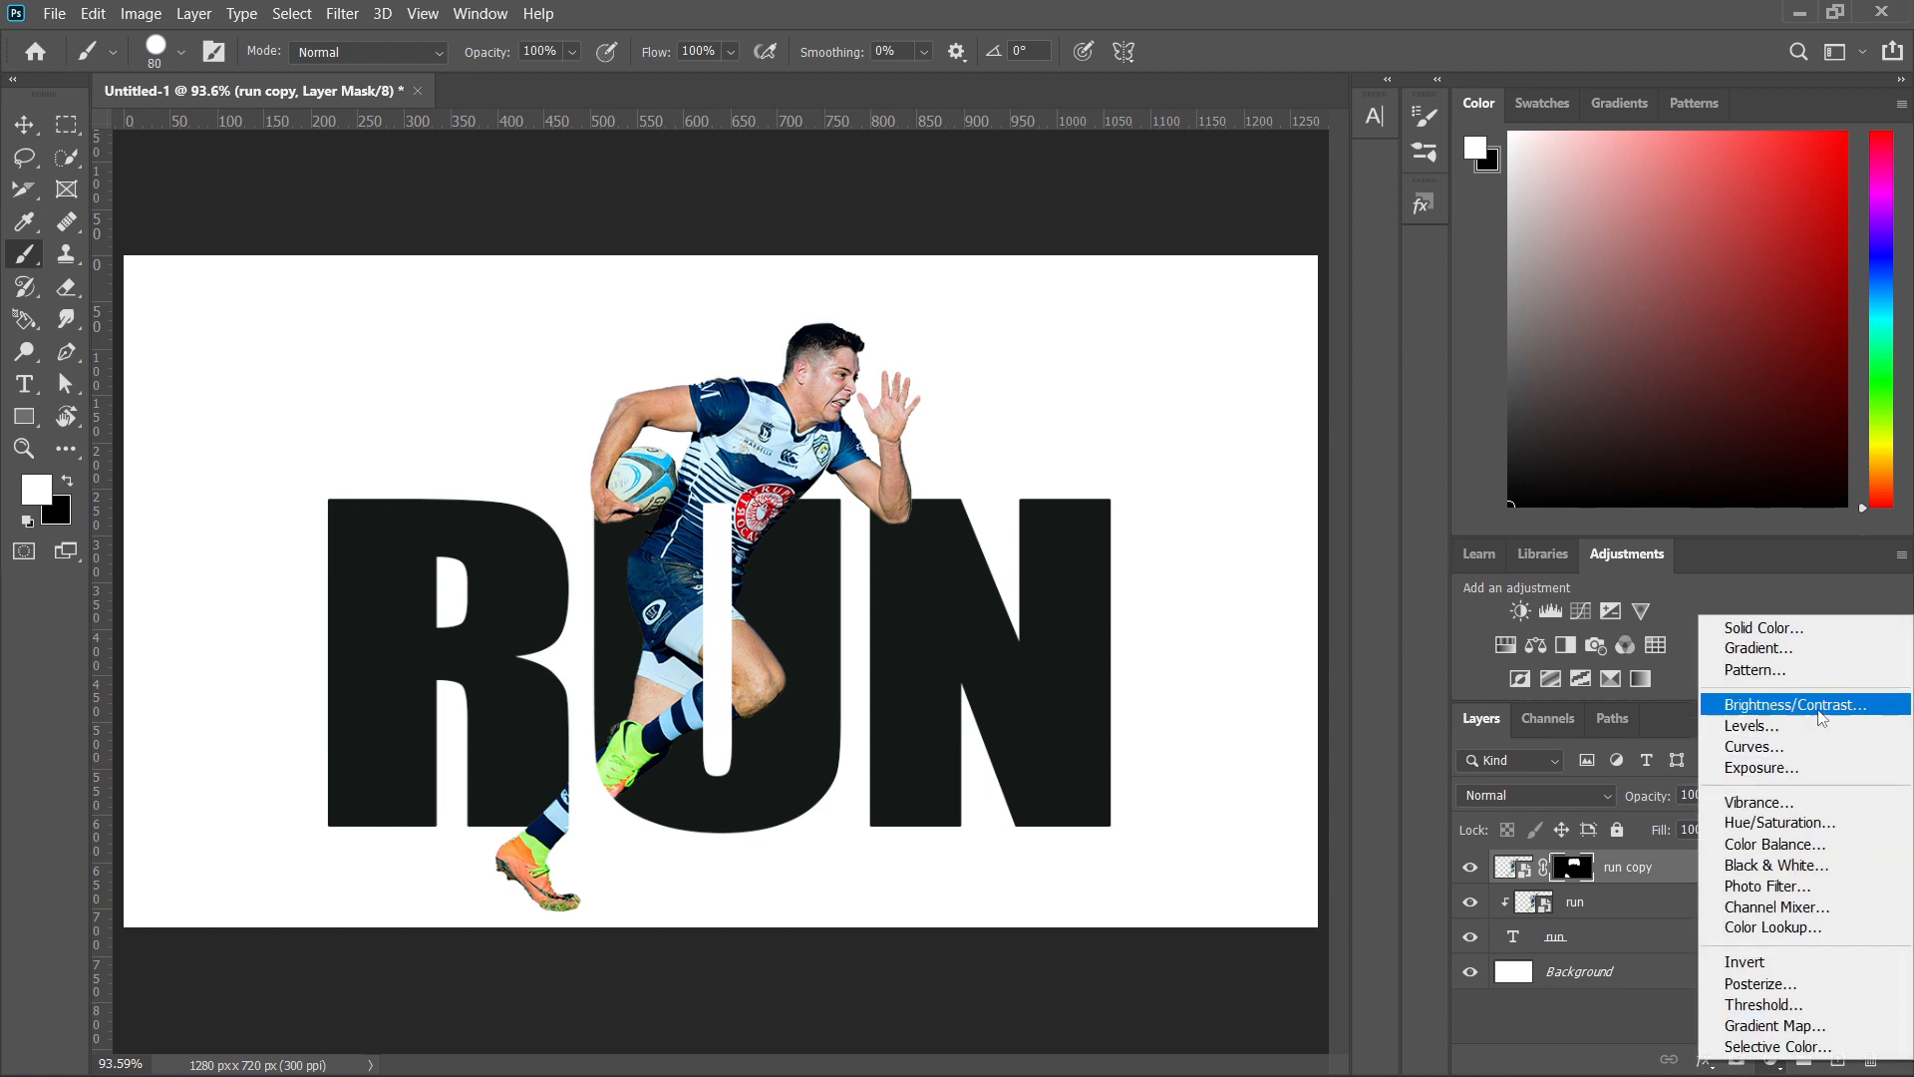
pyautogui.click(1810, 649)
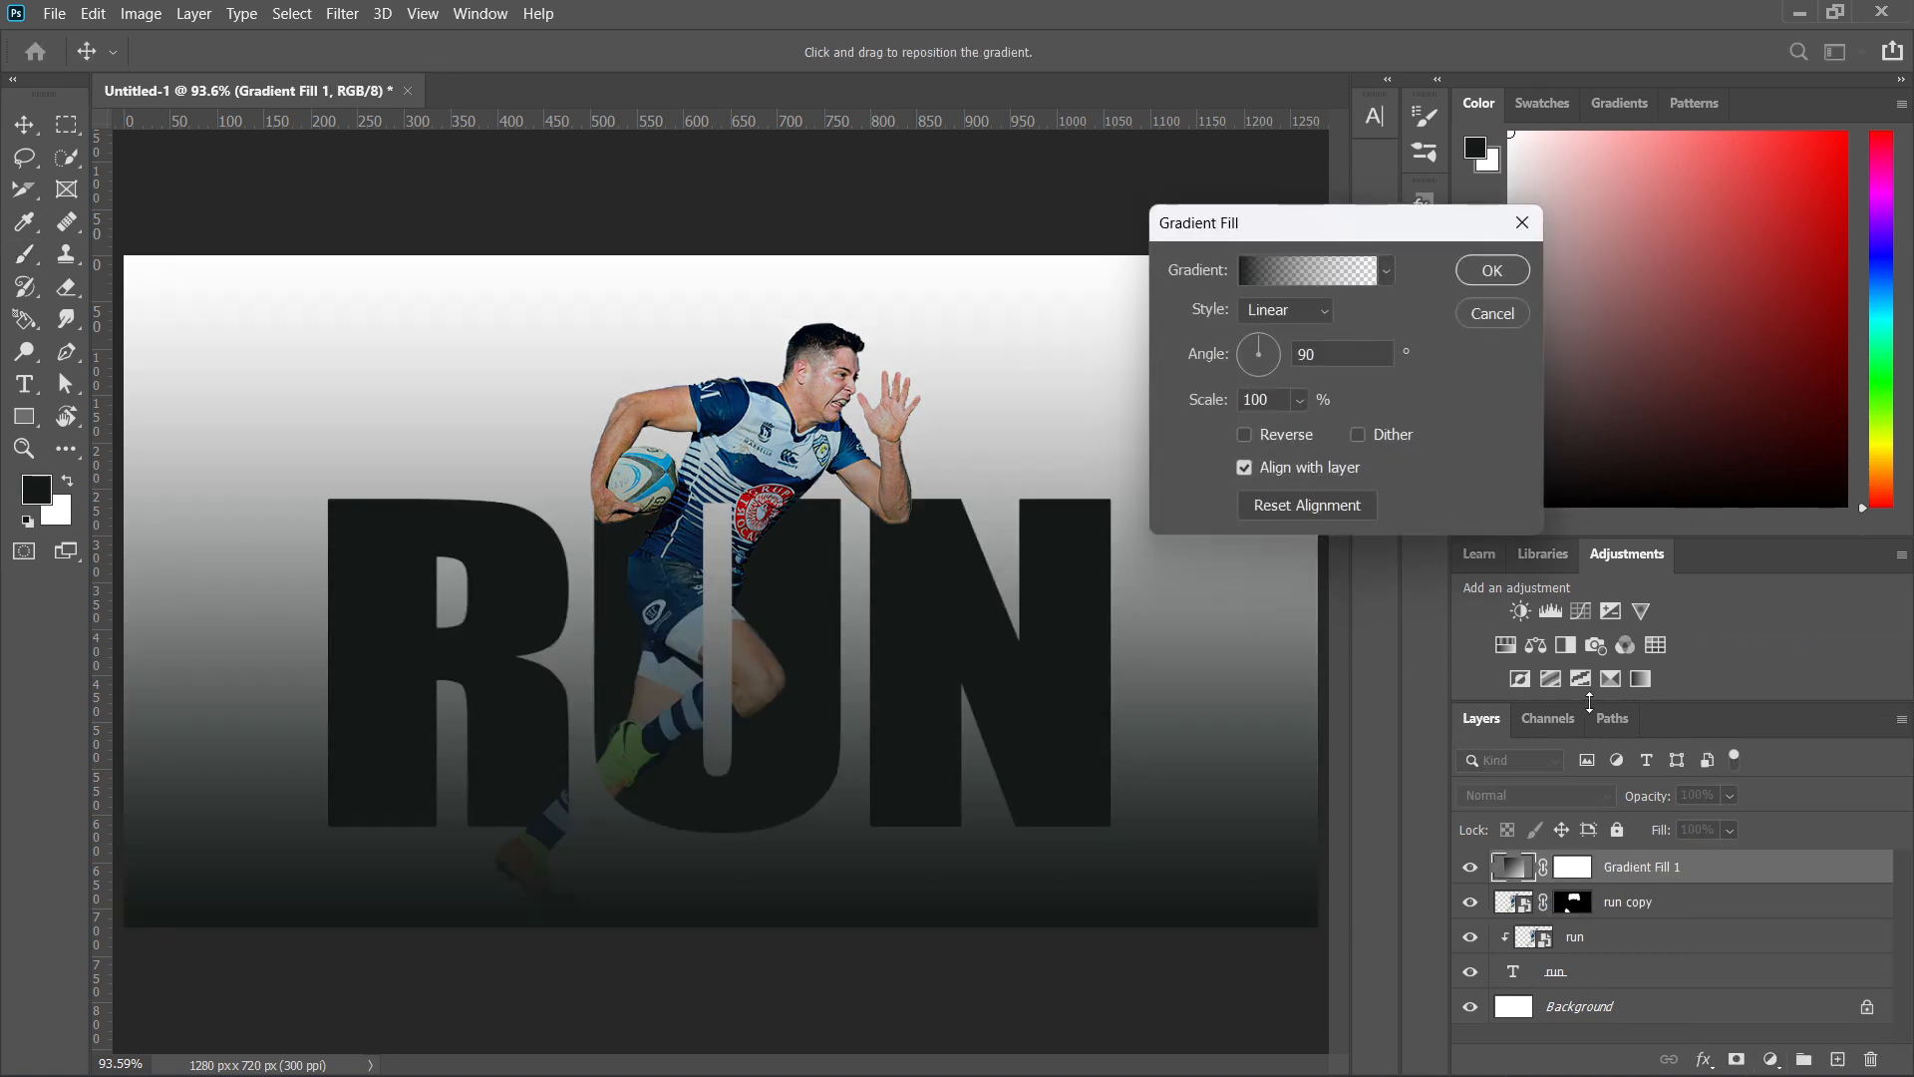
pyautogui.click(1260, 276)
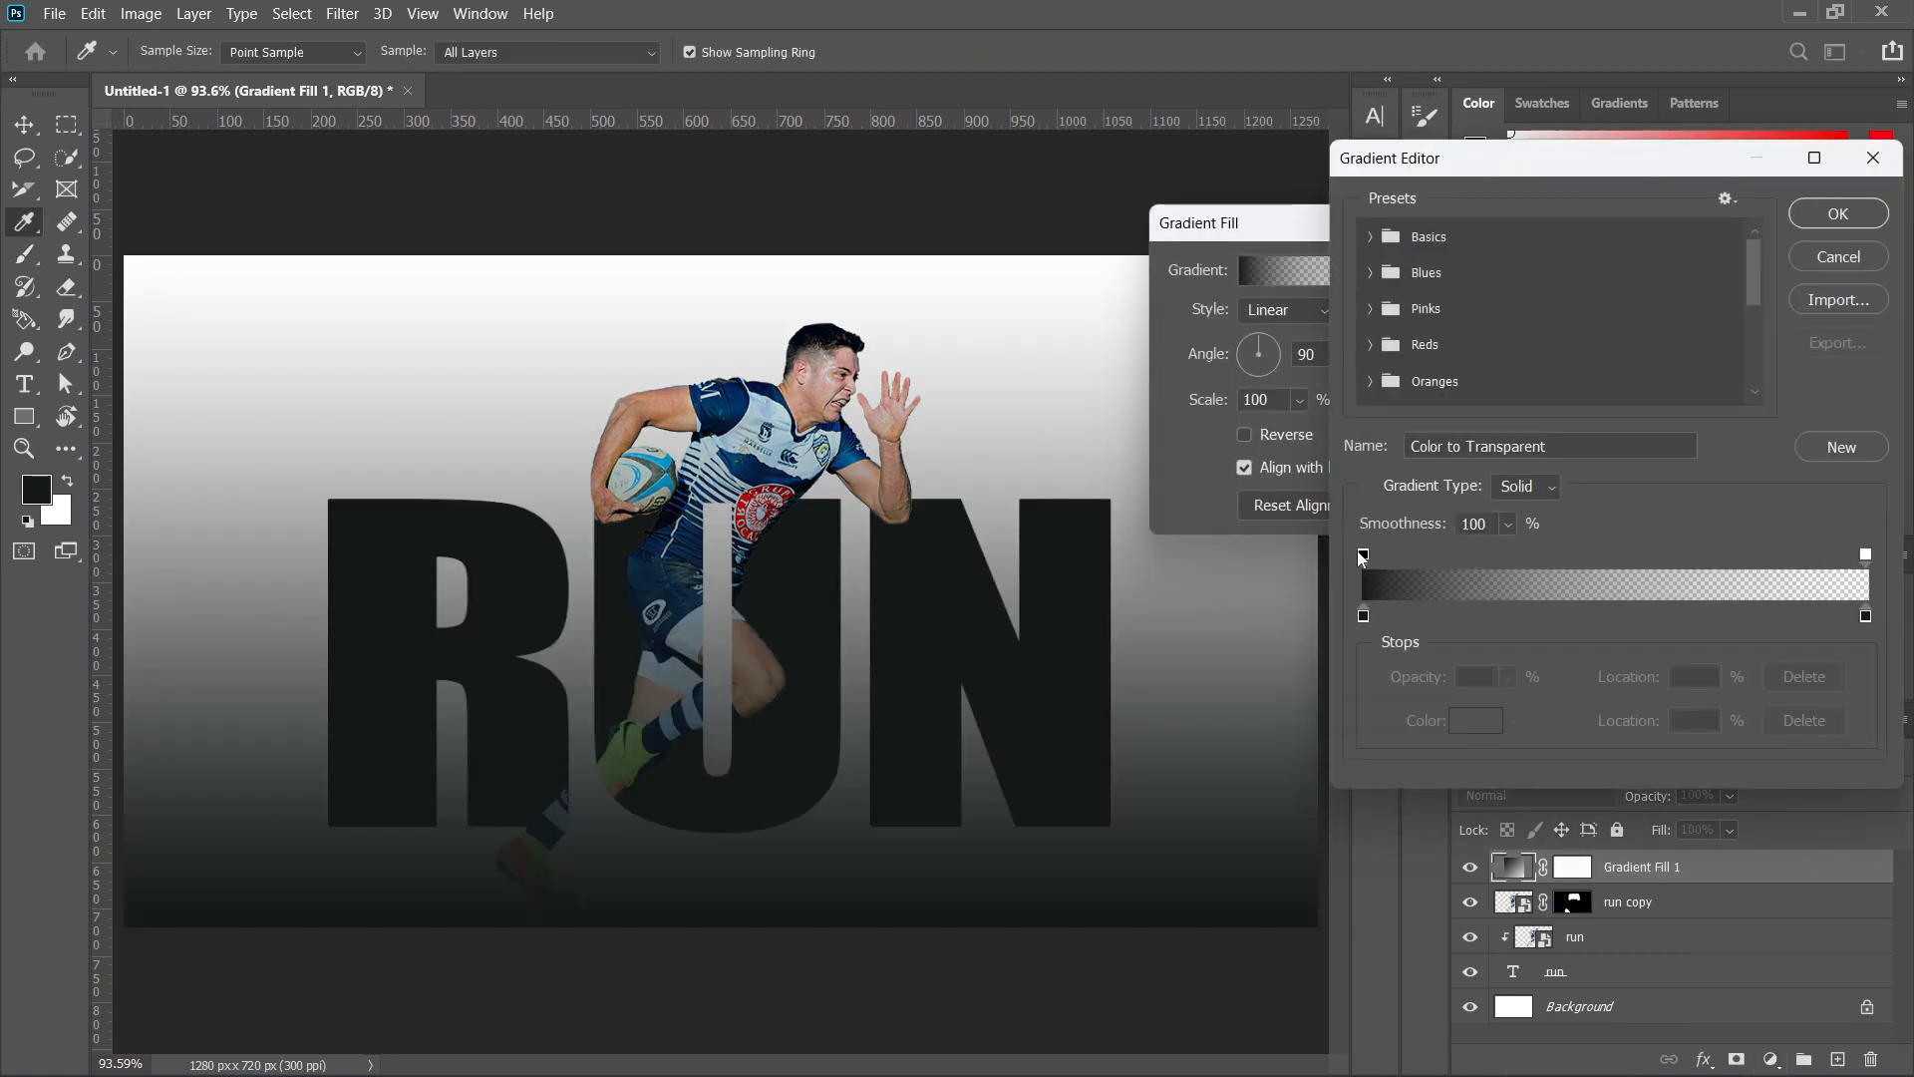
pyautogui.click(1364, 616)
pyautogui.click(1364, 617)
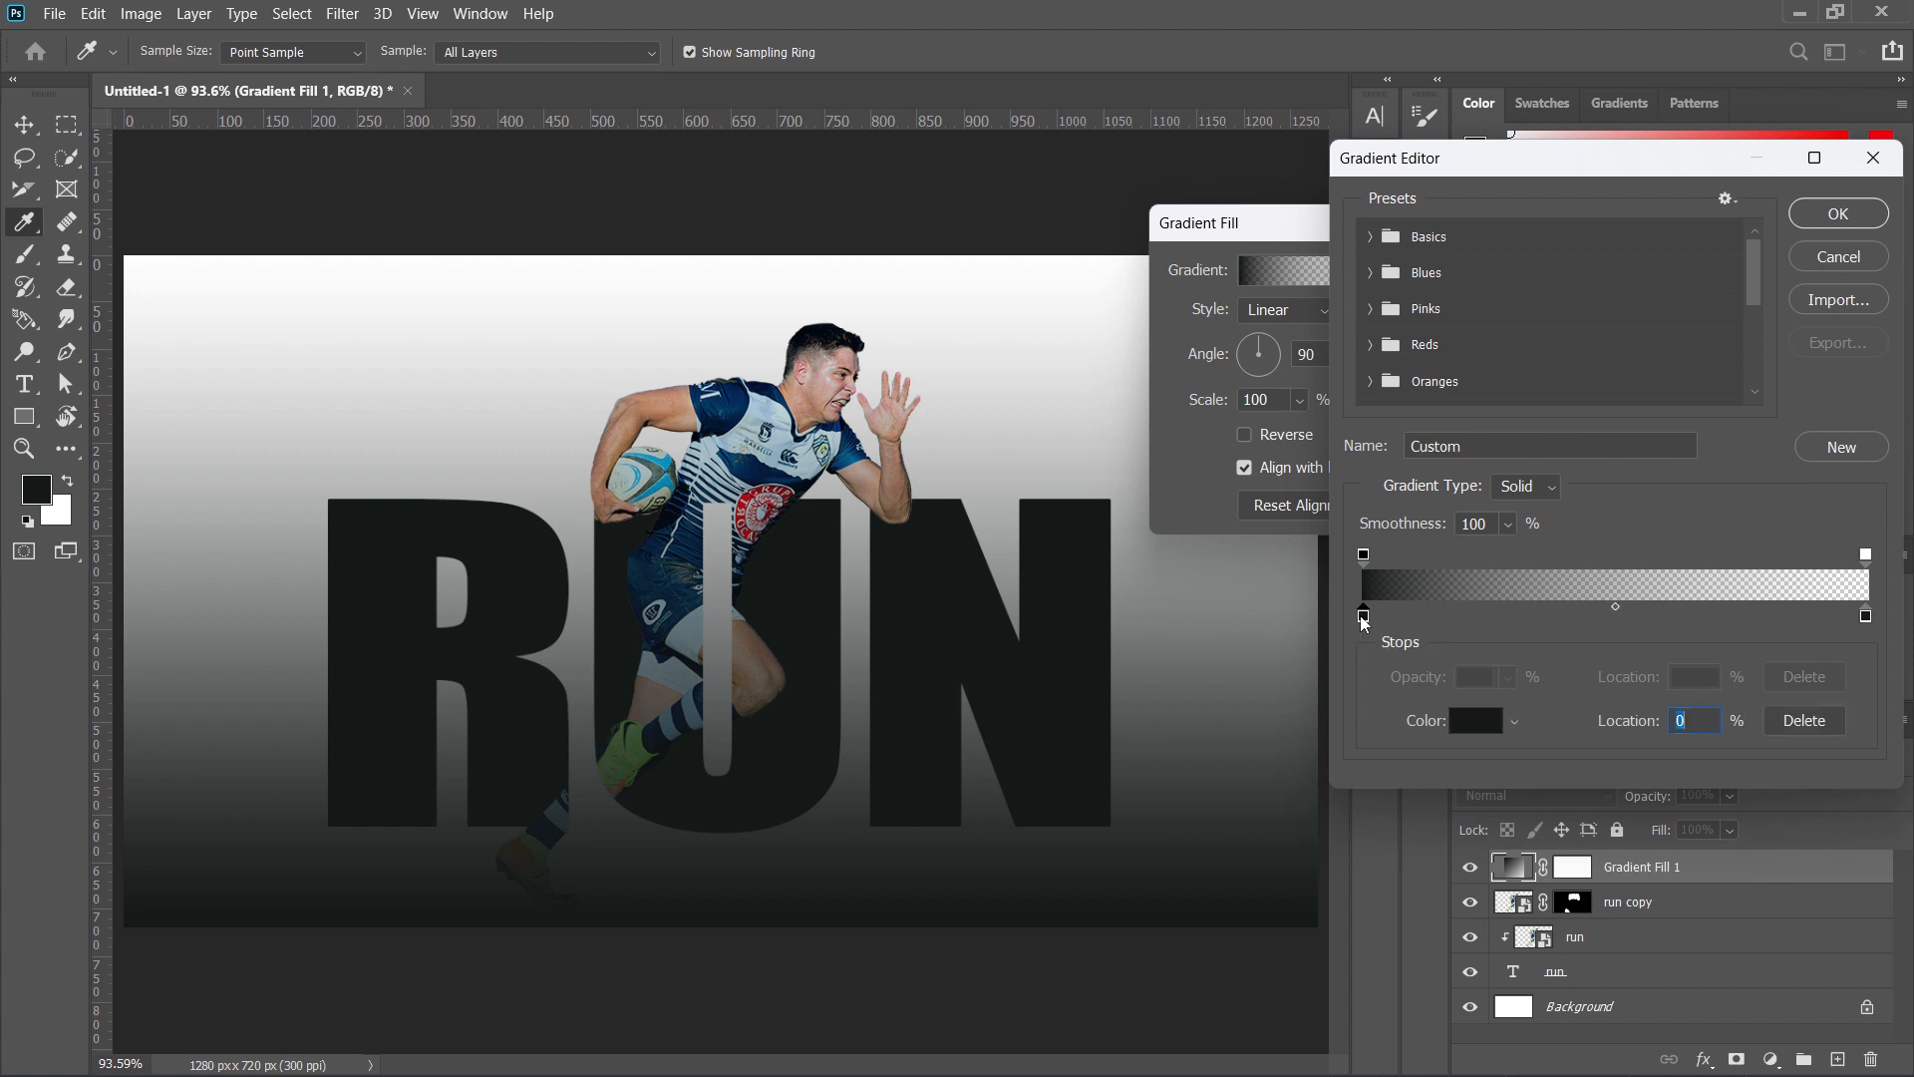
pyautogui.click(680, 671)
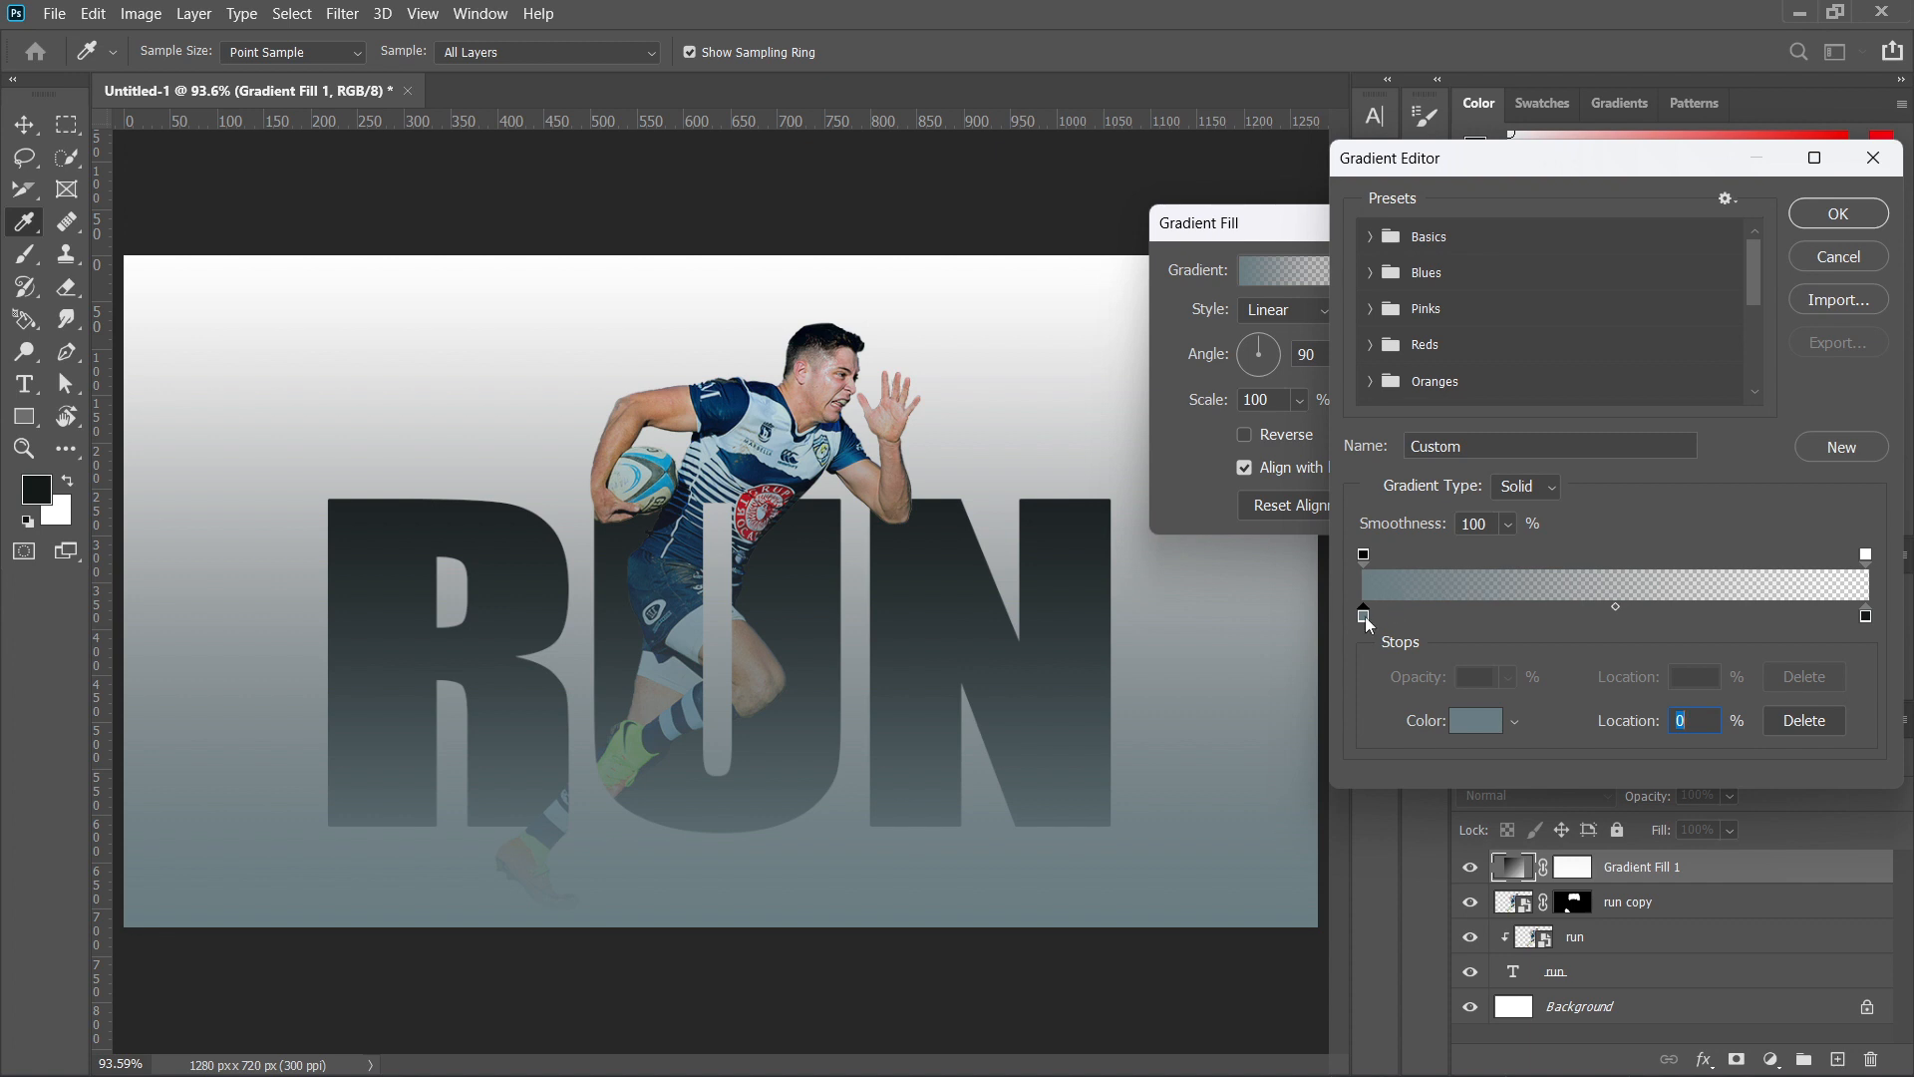
# Change the gradient's start color stop to a bright sky blue close to #4ec8f2.
pyautogui.click(1475, 719)
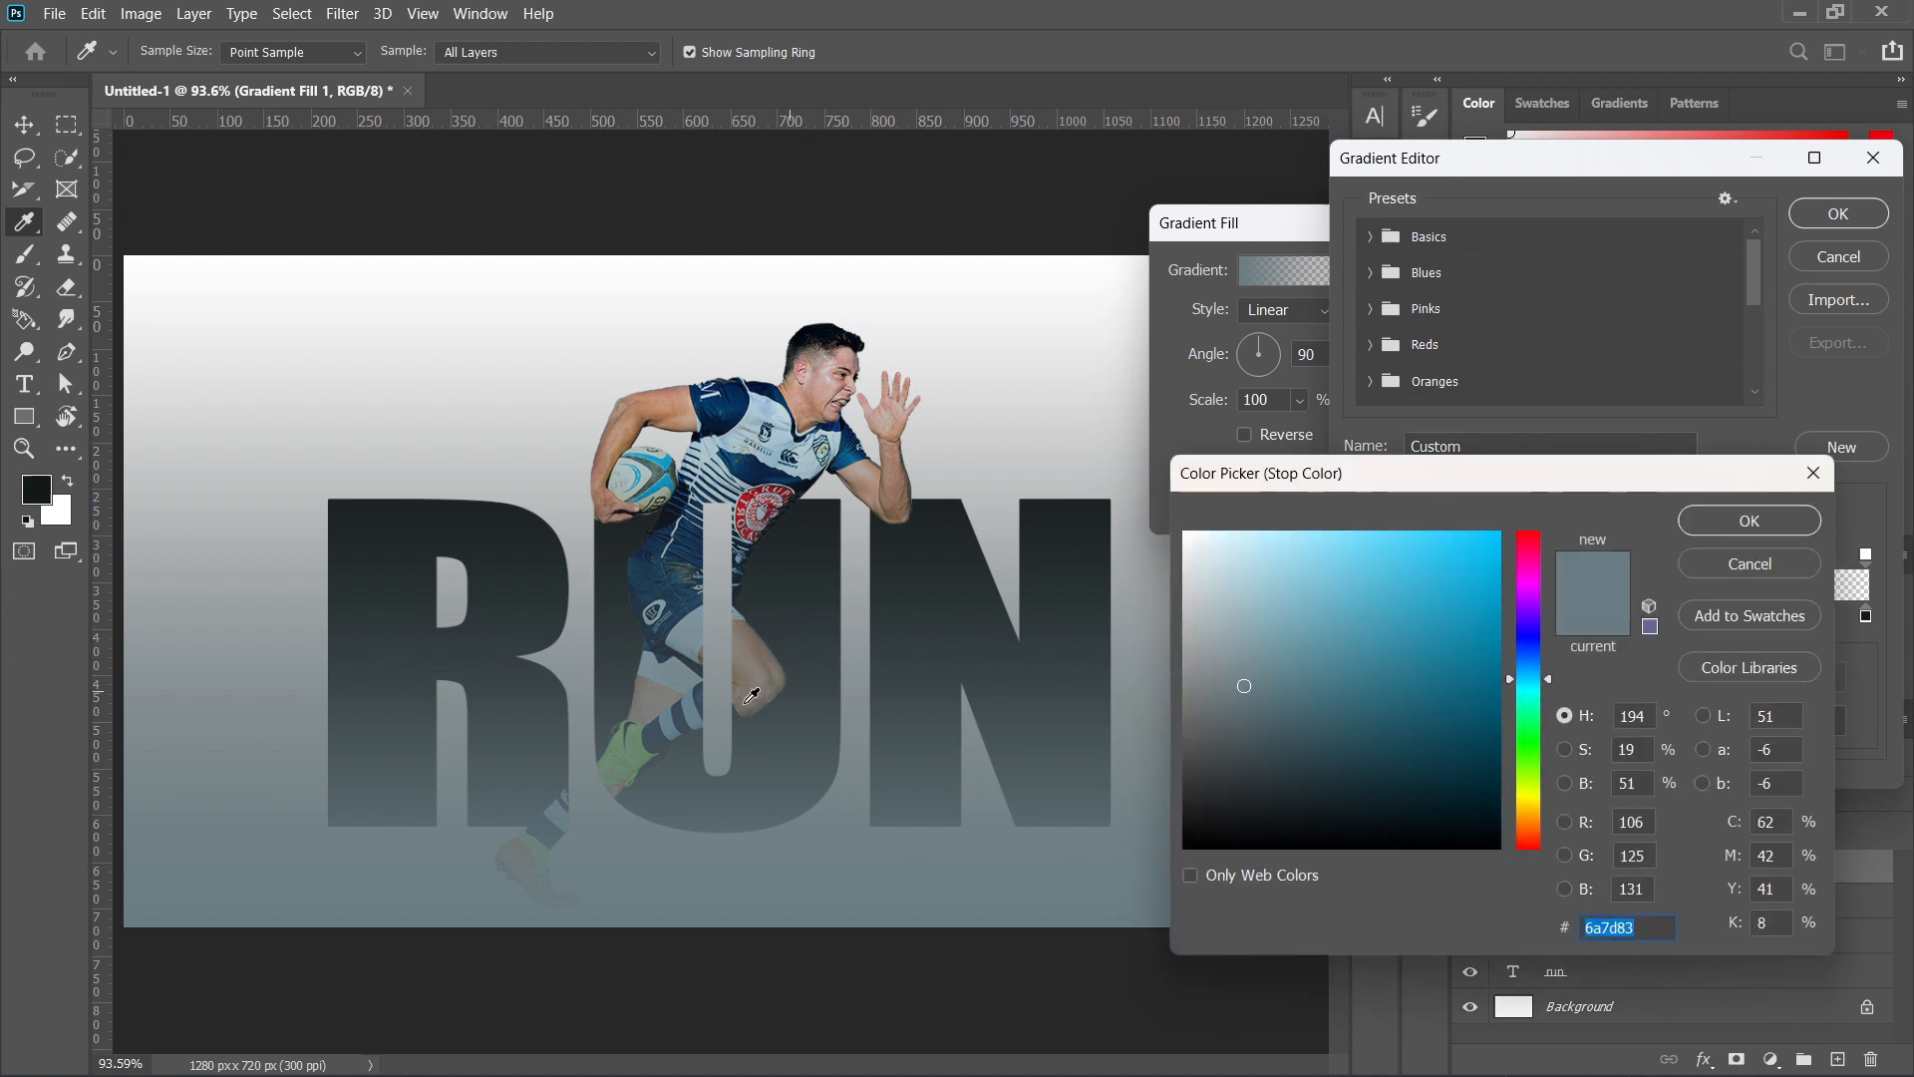
pyautogui.click(706, 640)
pyautogui.click(1317, 655)
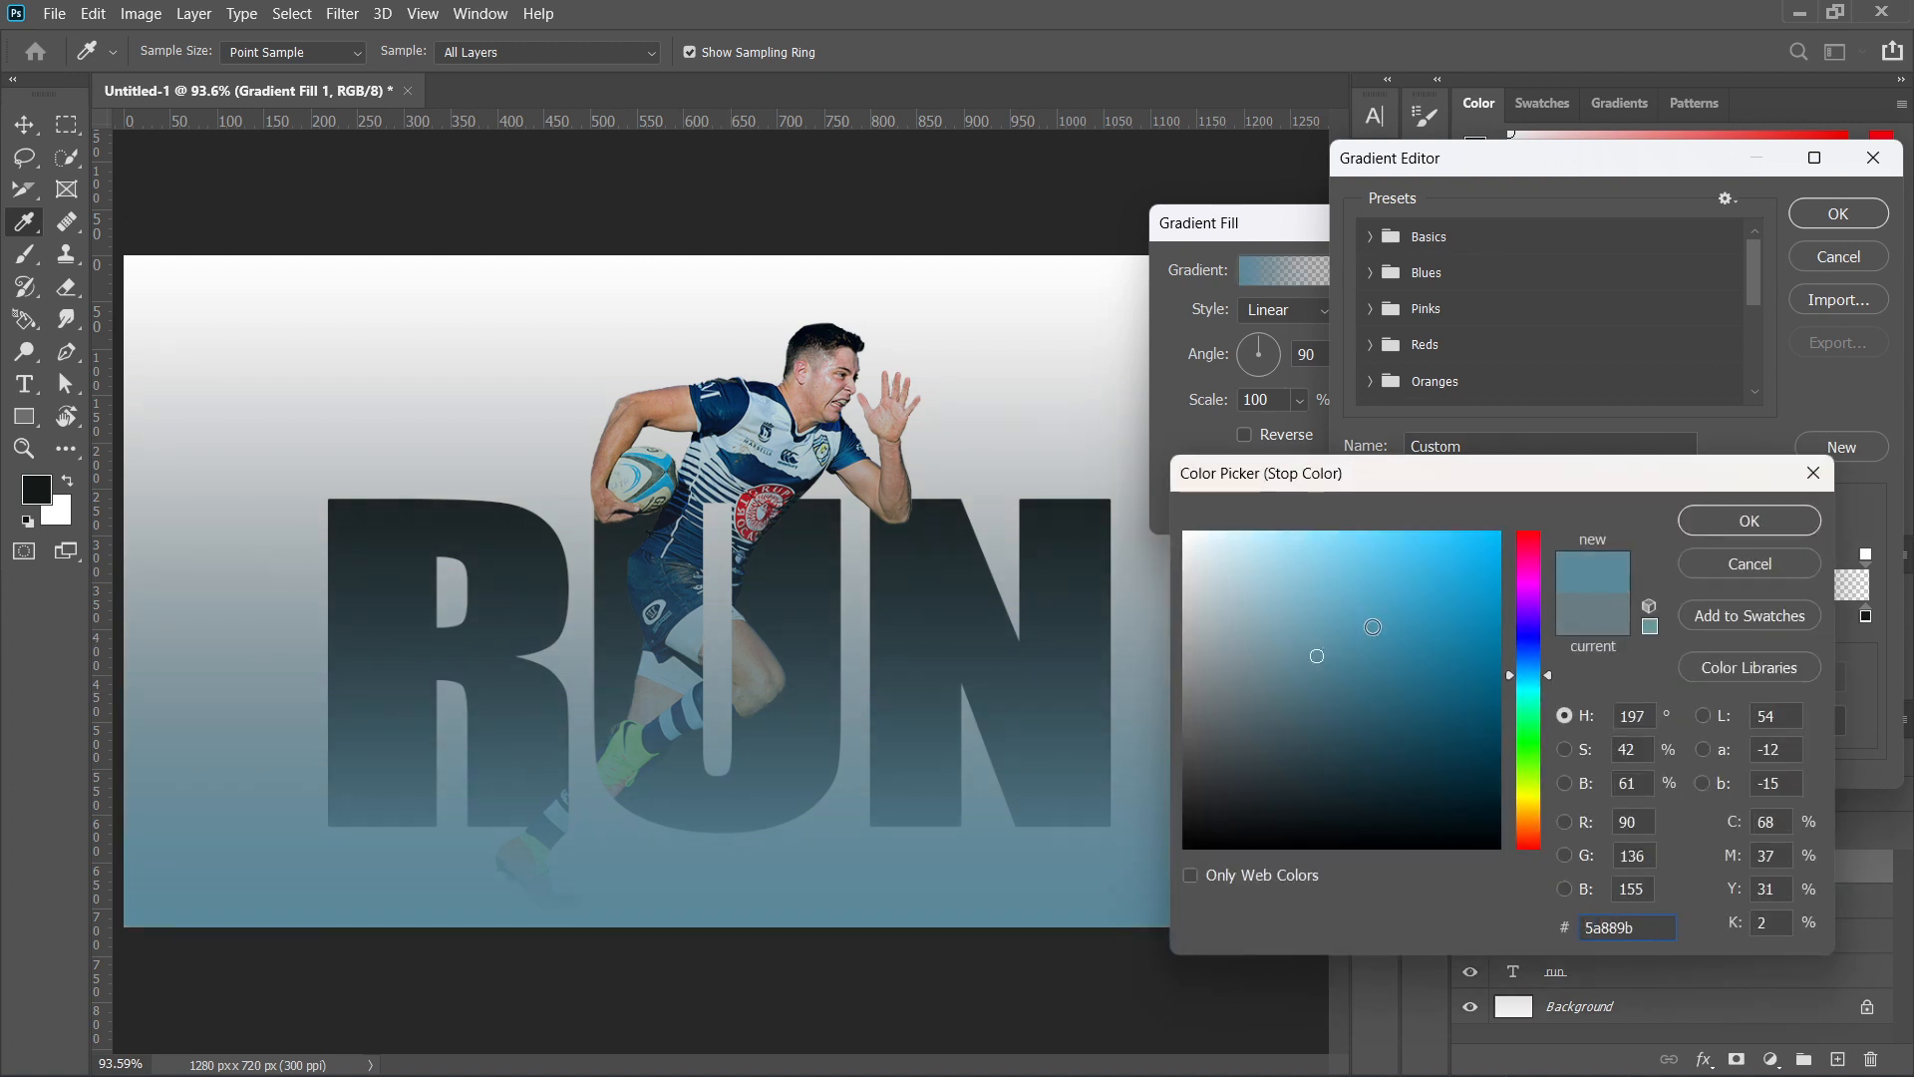
pyautogui.click(1365, 611)
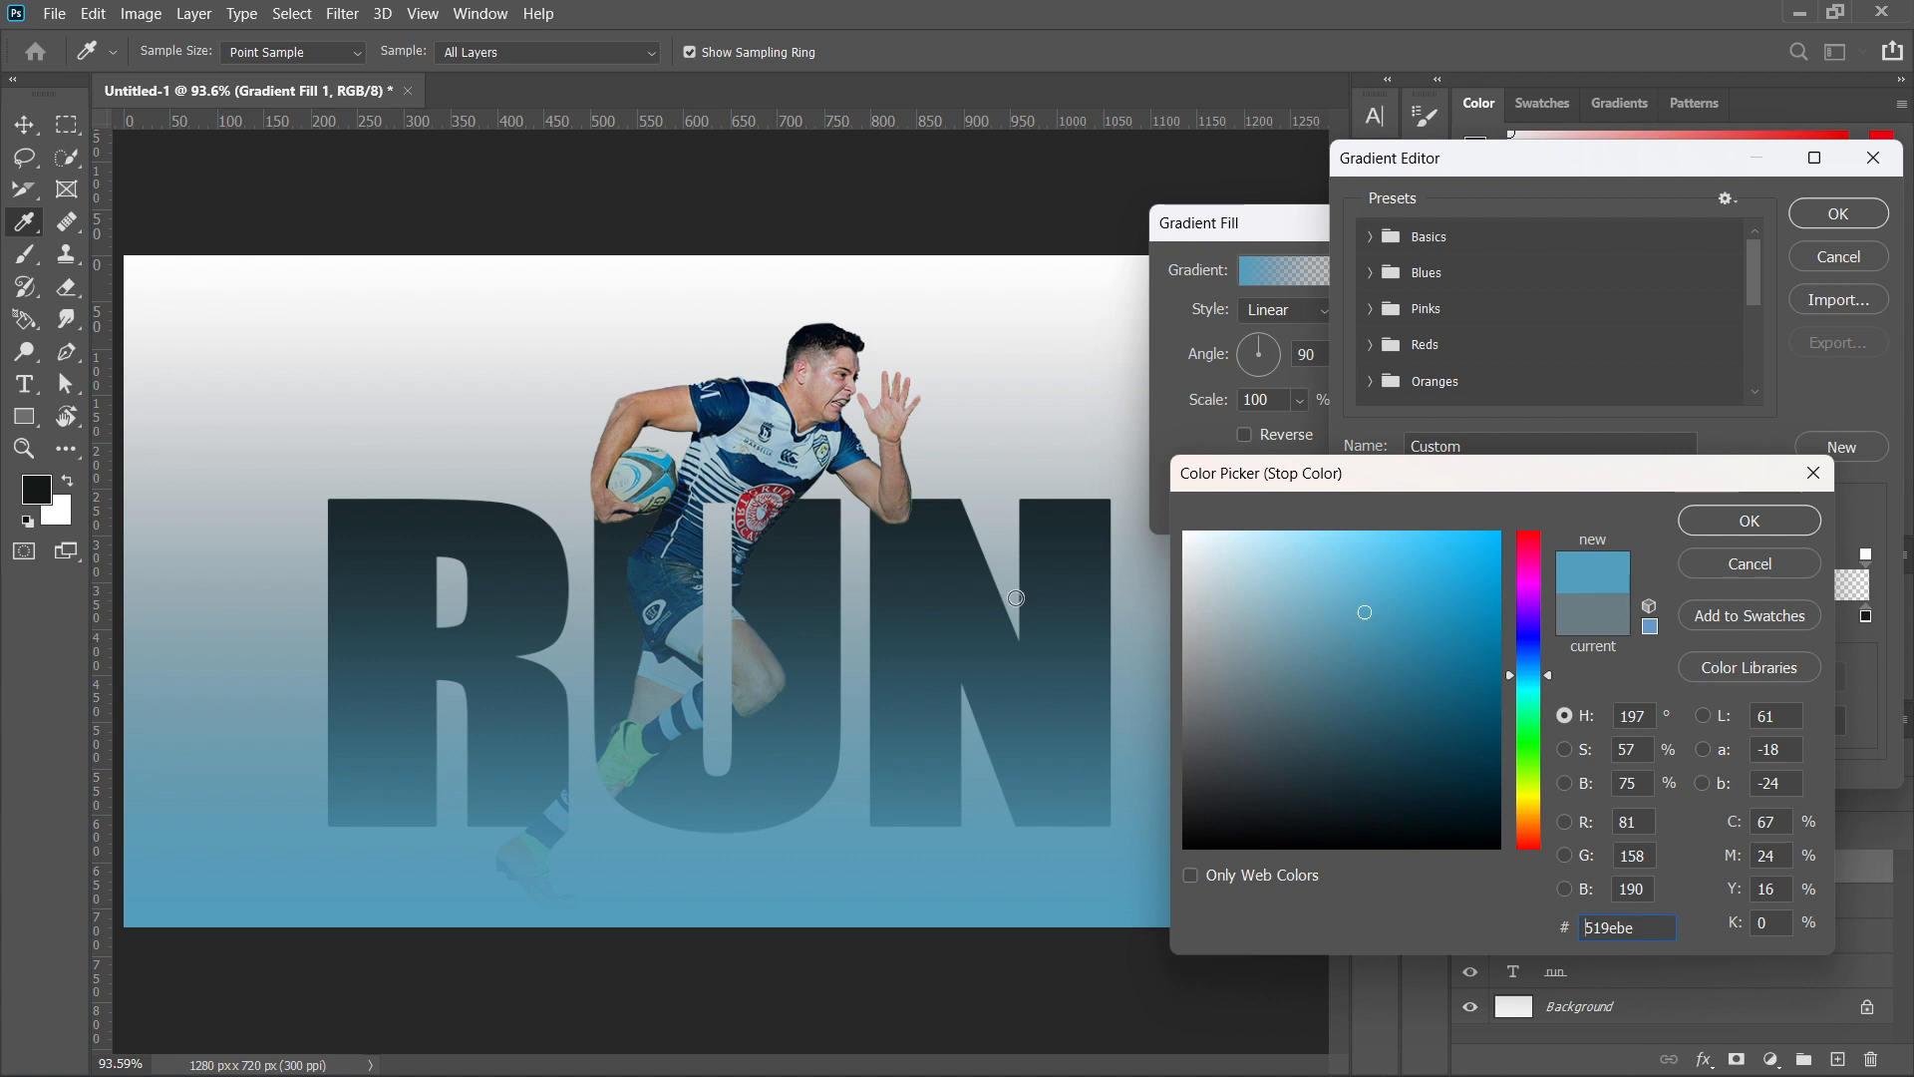
pyautogui.click(670, 484)
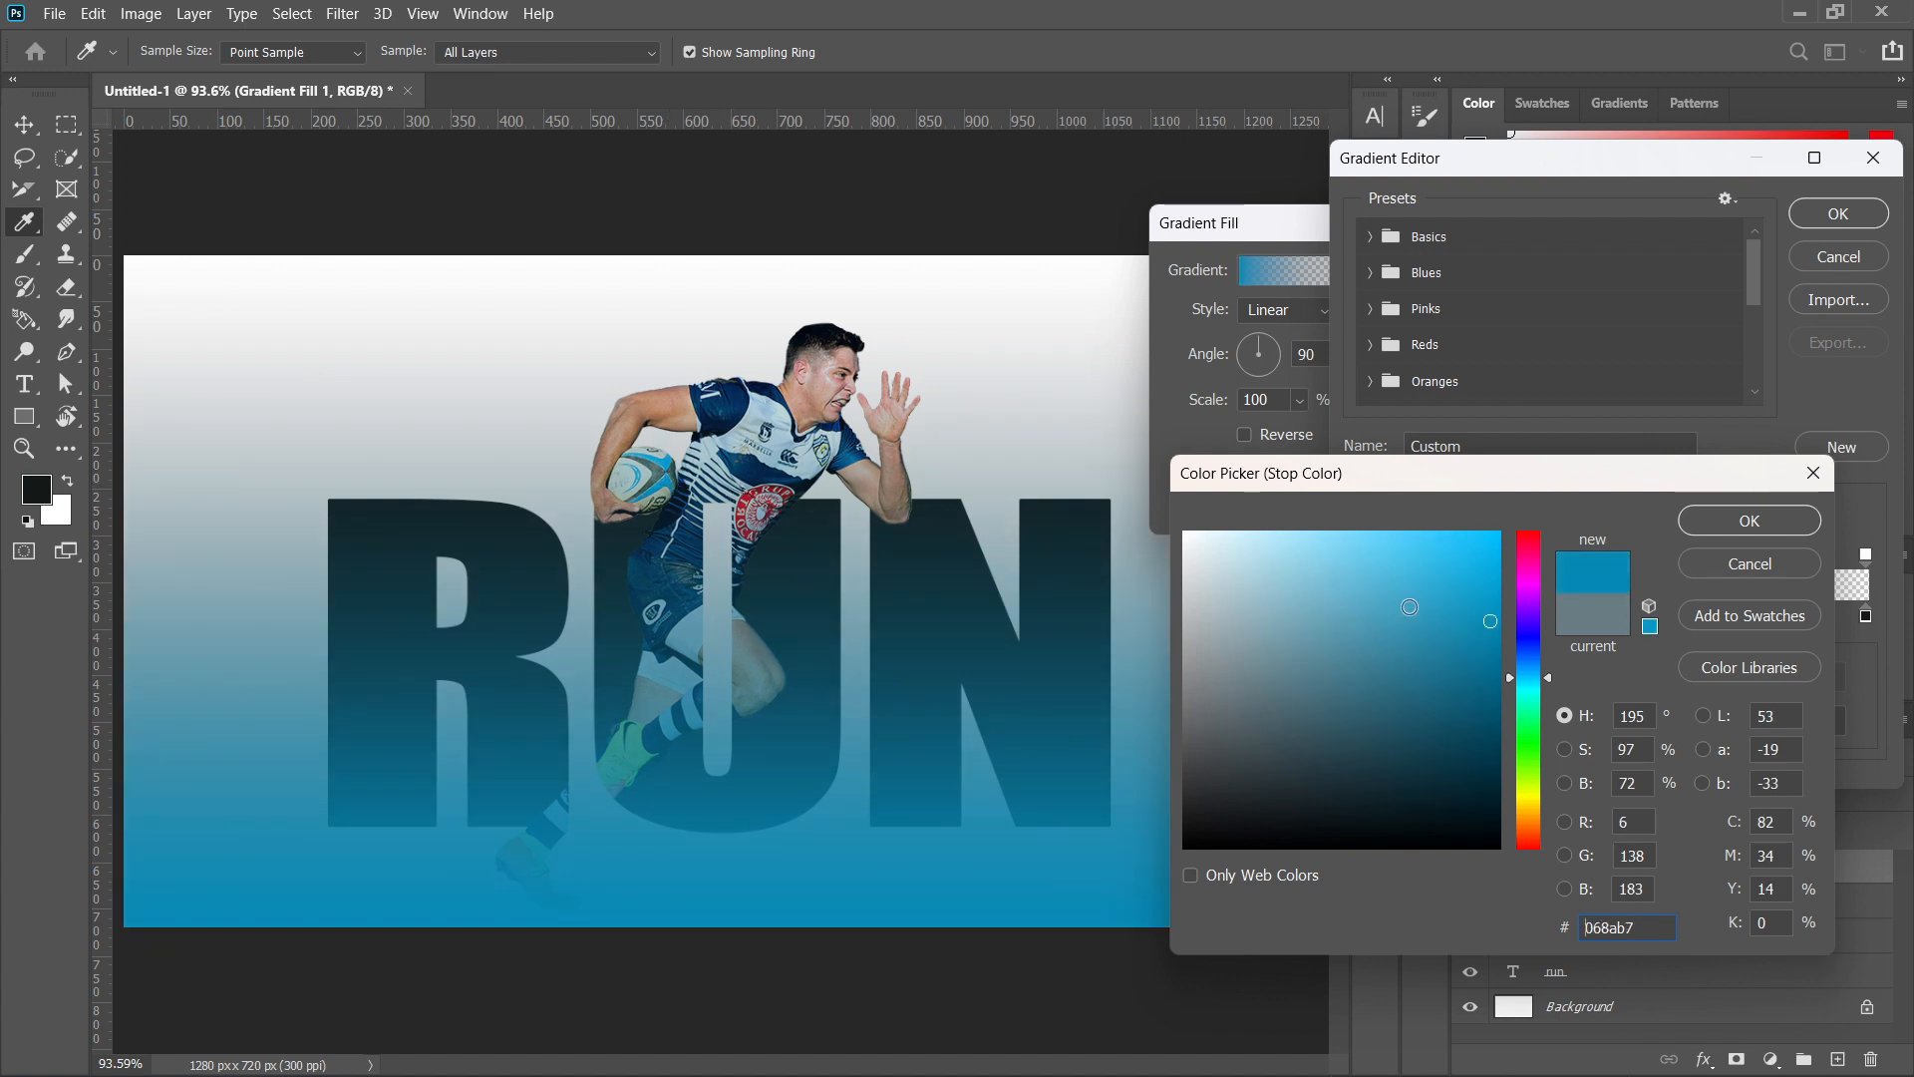
pyautogui.click(1404, 565)
pyautogui.click(1406, 546)
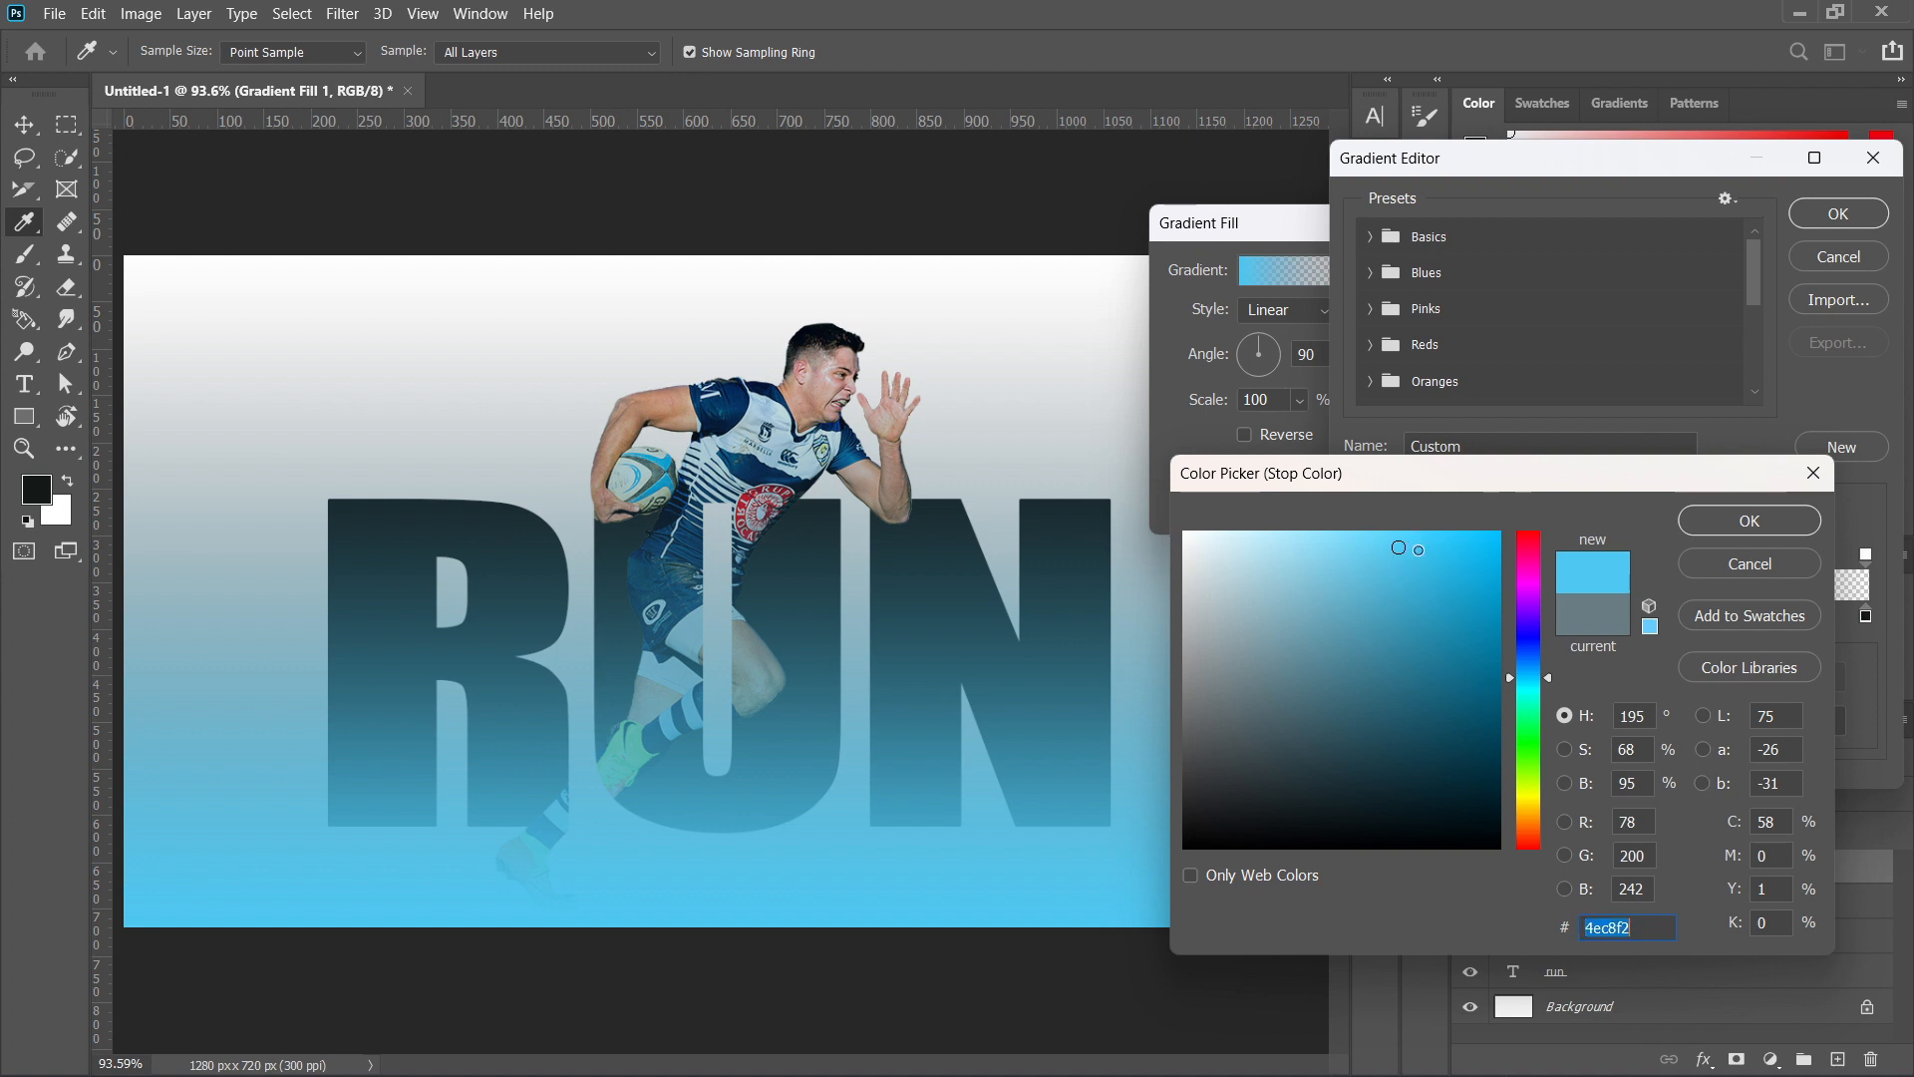
pyautogui.click(1733, 526)
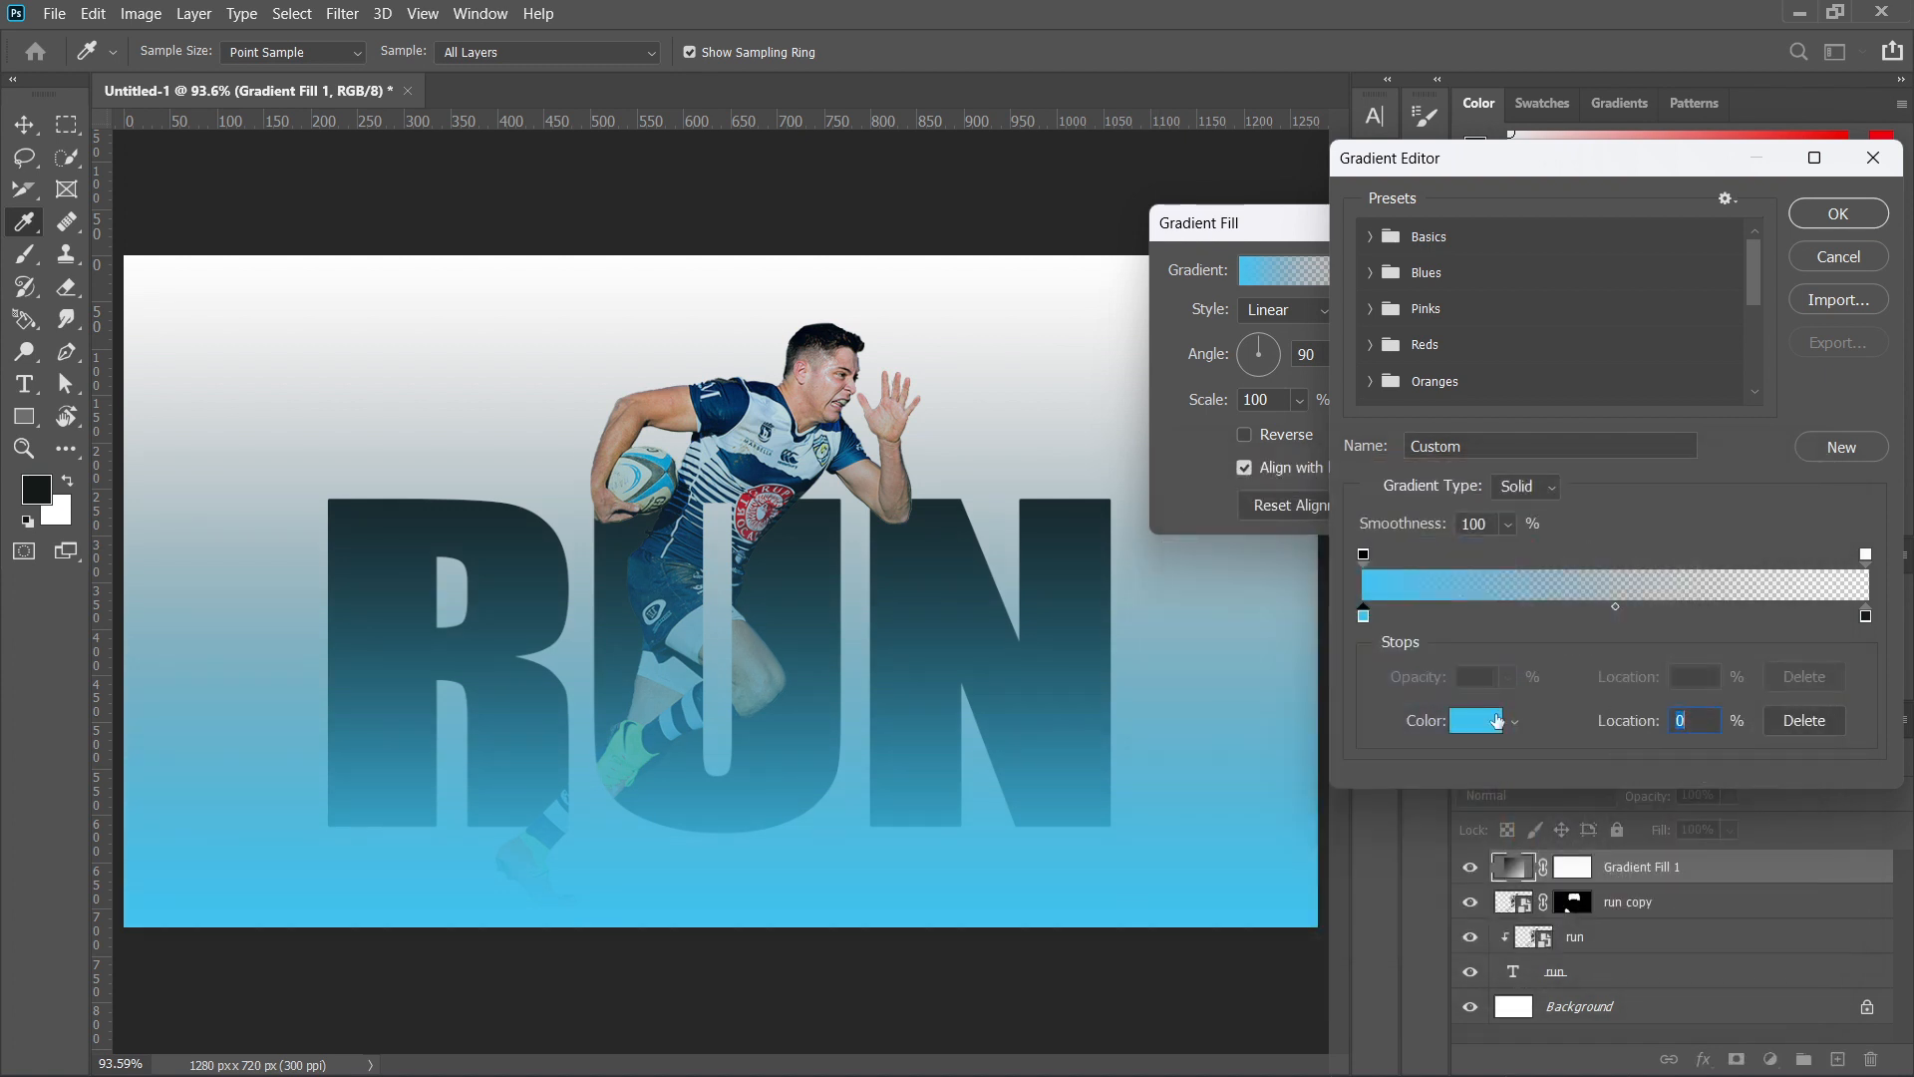
# Accept the gradient fill and move its layer directly above the RUN text, clipped to the text.
pyautogui.click(1838, 213)
pyautogui.click(1495, 281)
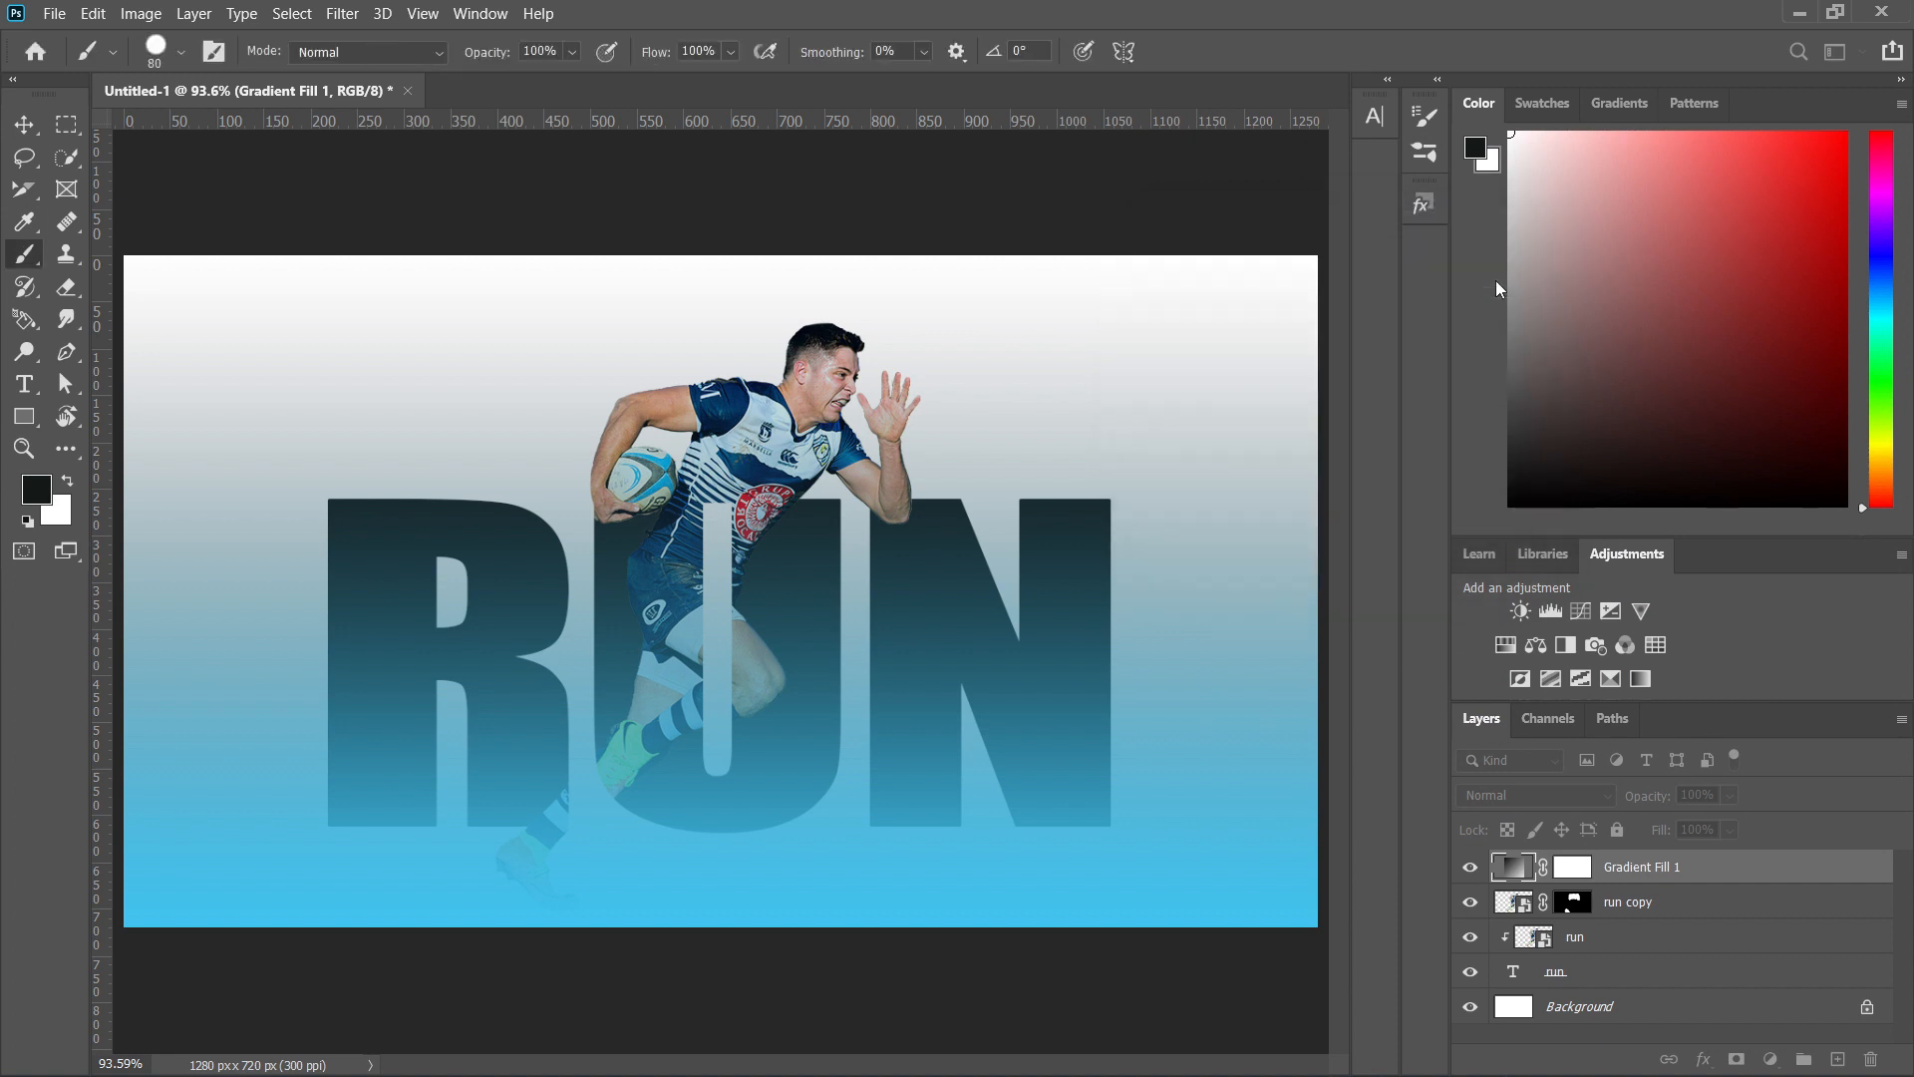
pyautogui.moveTo(1716, 871); pyautogui.dragTo(1711, 957)
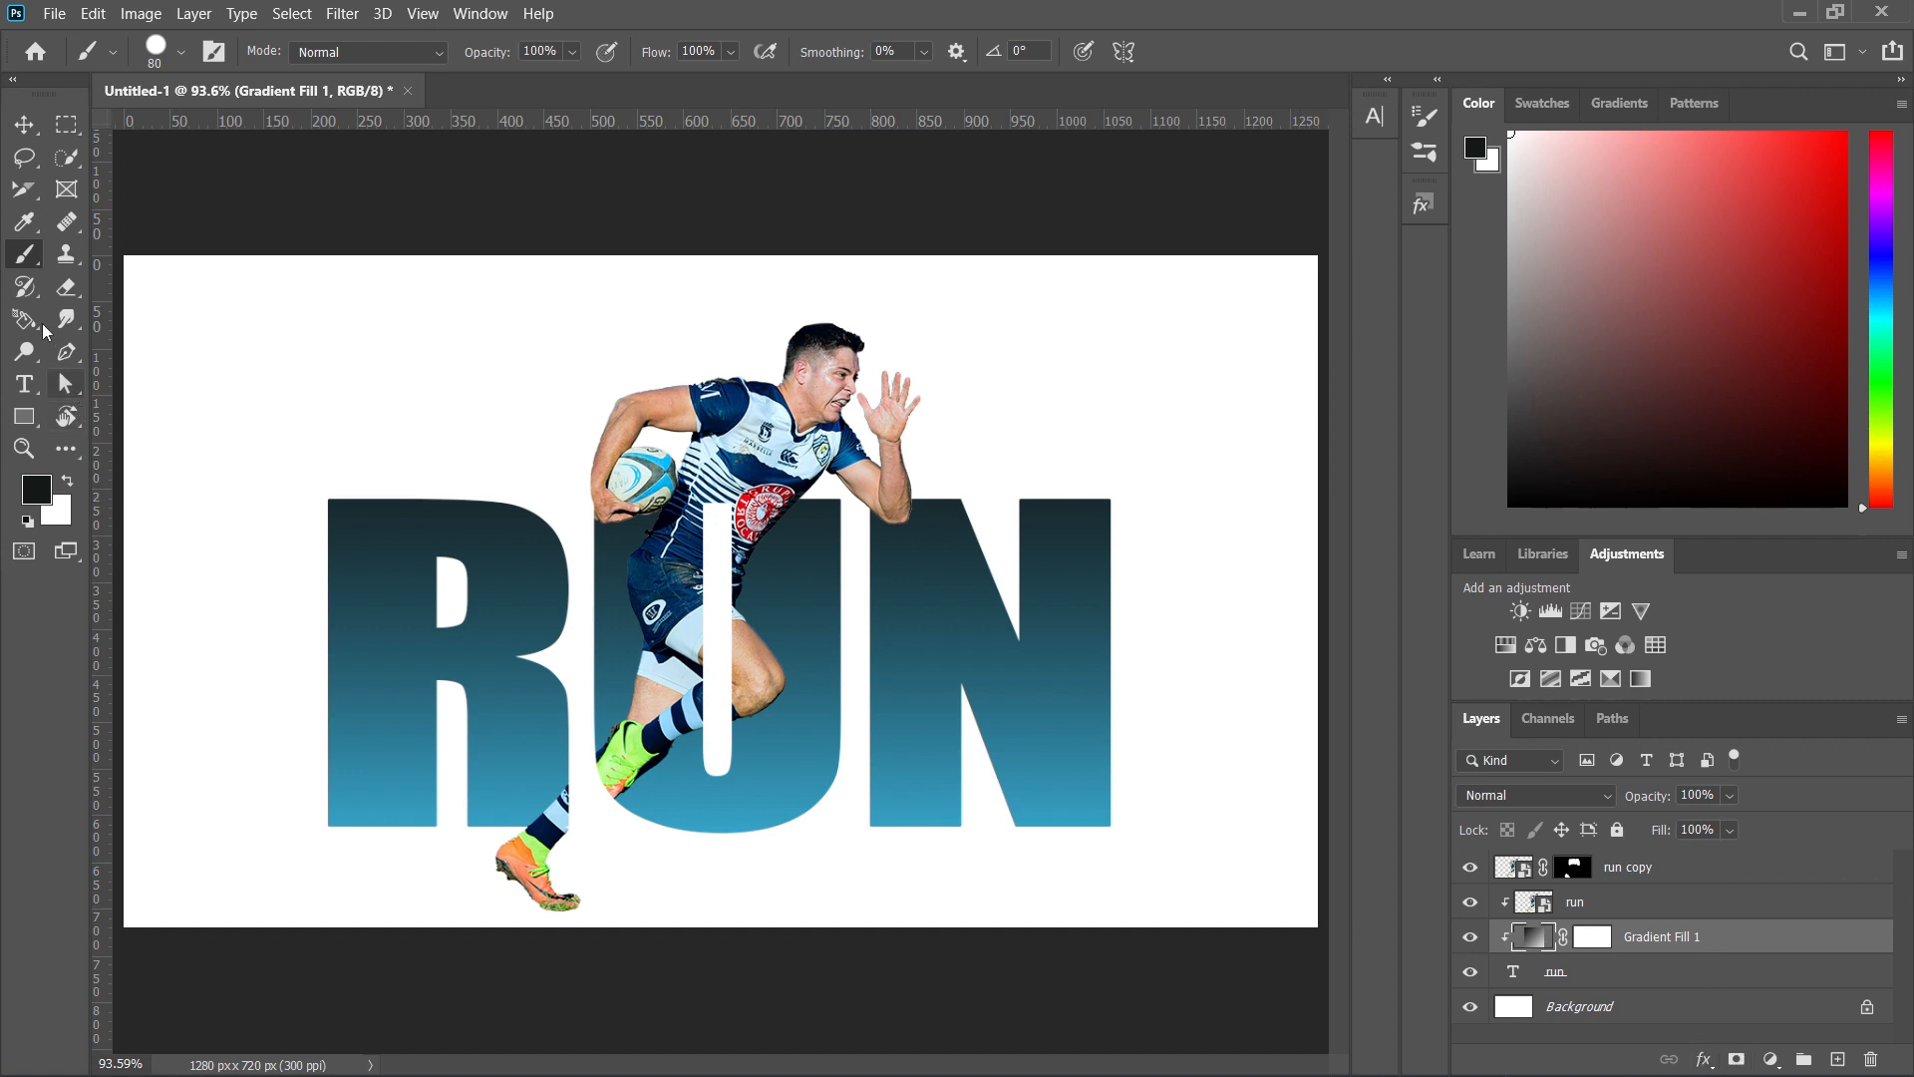
# Start a text layer above the run copy layer, placed over the R, with character tracking of 30.
pyautogui.click(1678, 873)
pyautogui.press('t')
pyautogui.click(345, 404)
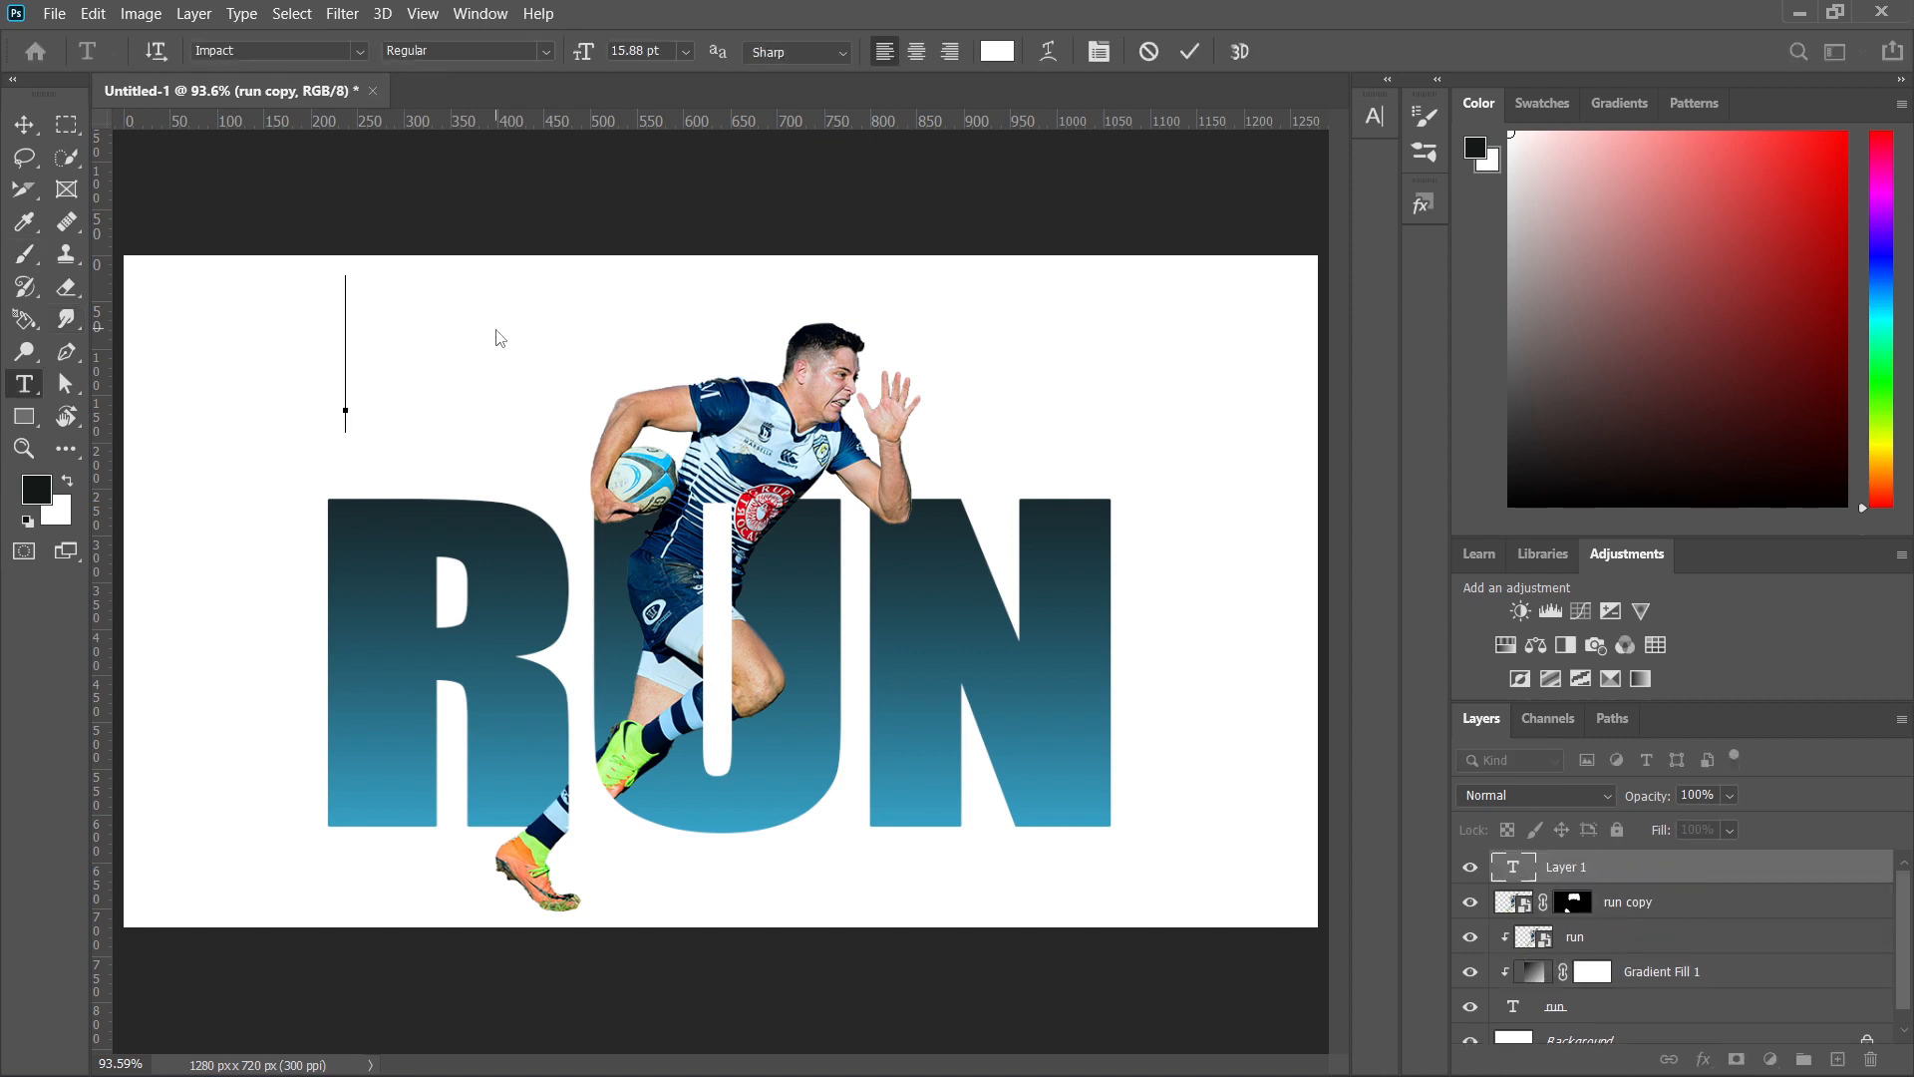
pyautogui.click(1374, 117)
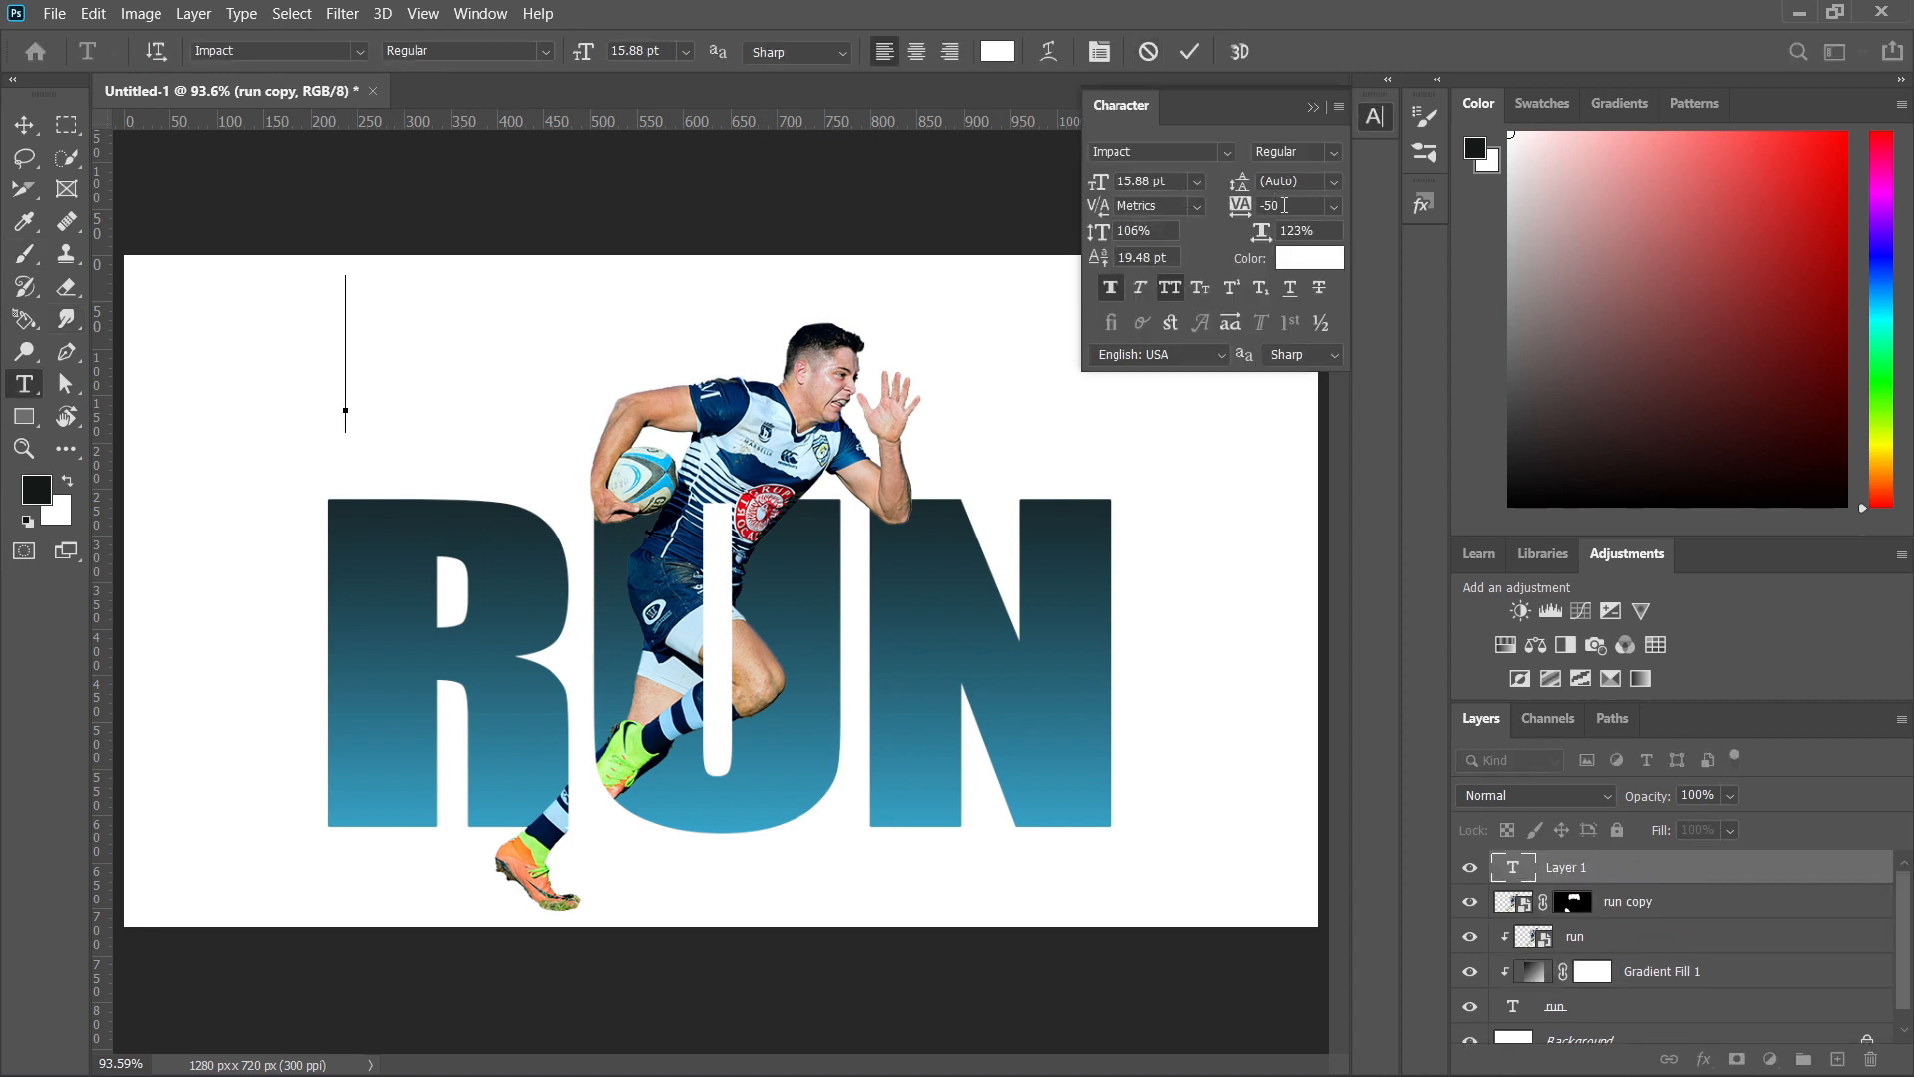
pyautogui.moveTo(1284, 210)
pyautogui.mouseDown()
pyautogui.moveTo(1311, 213)
pyautogui.moveTo(1286, 214)
pyautogui.mouseUp()
# Set the new text's color to near-black #090303.
pyautogui.click(998, 56)
pyautogui.click(1002, 427)
pyautogui.click(1297, 261)
pyautogui.click(1382, 836)
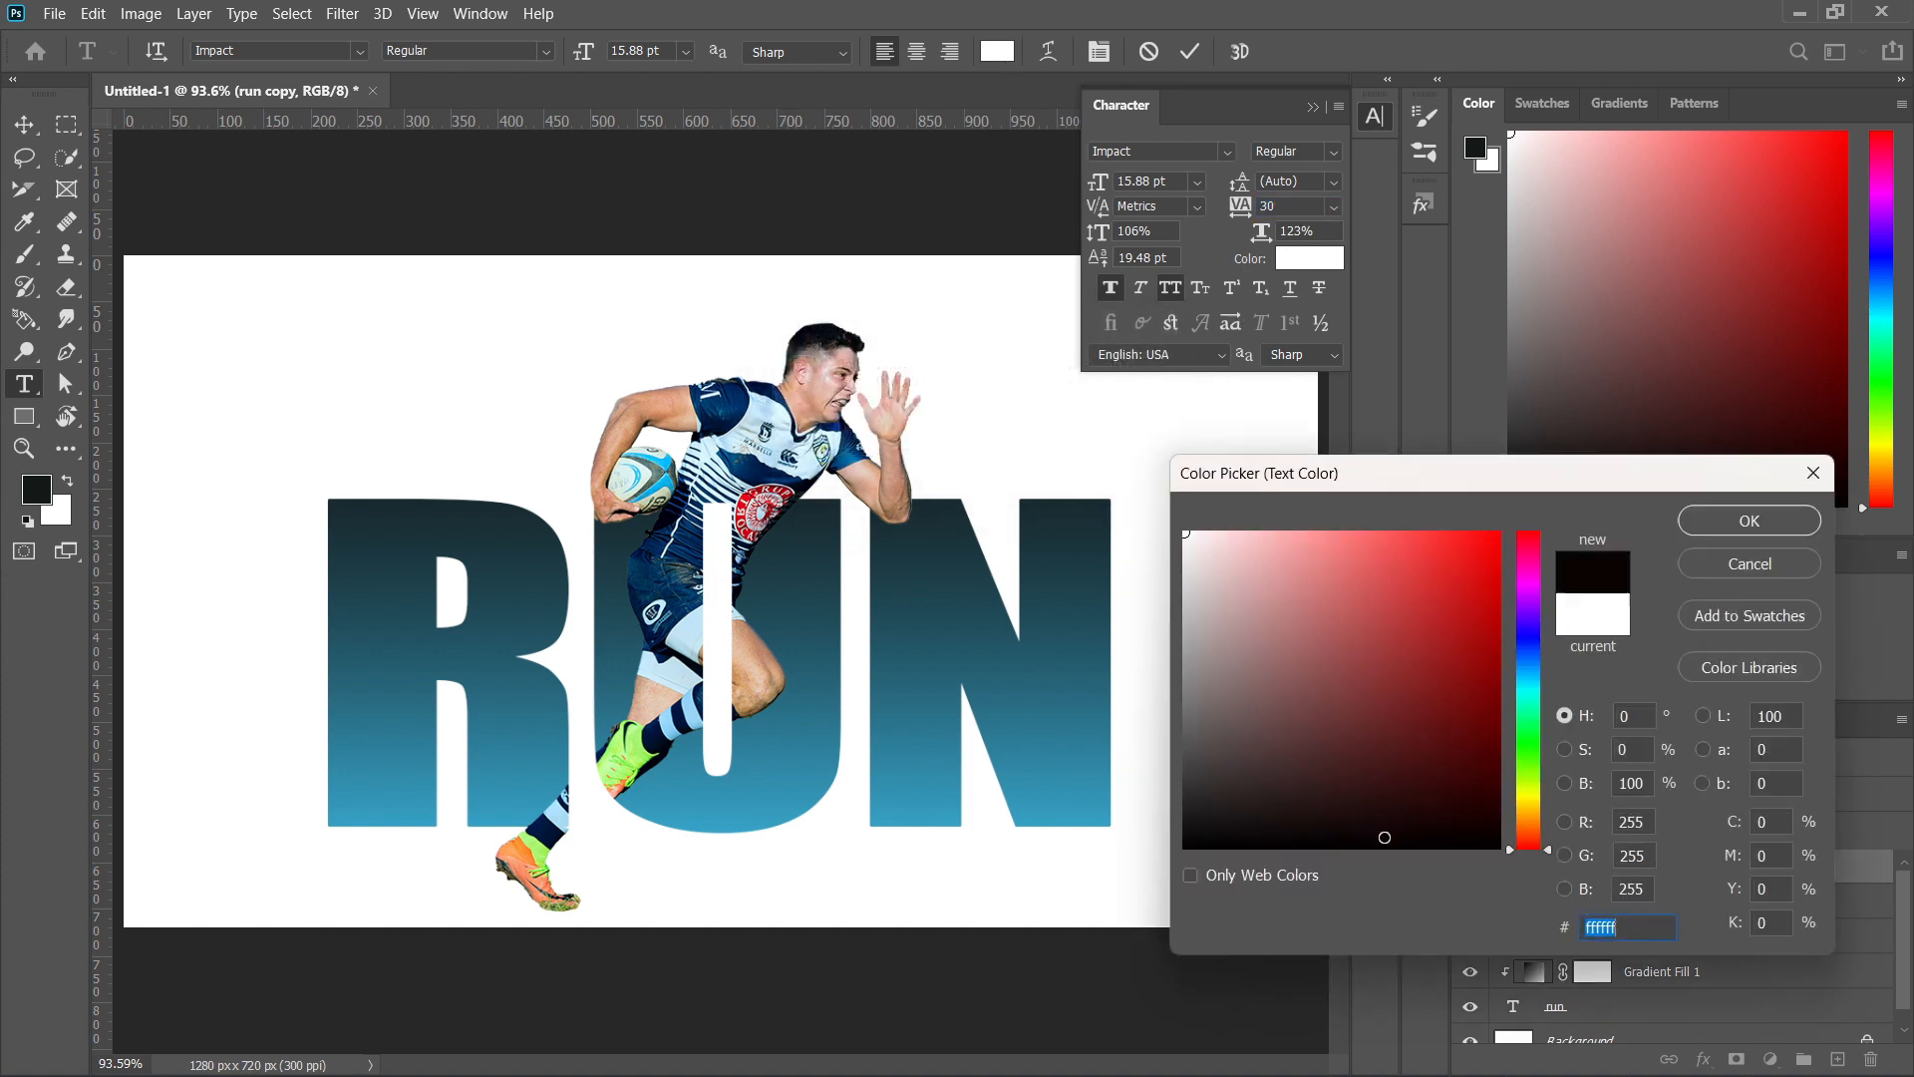
pyautogui.click(1750, 521)
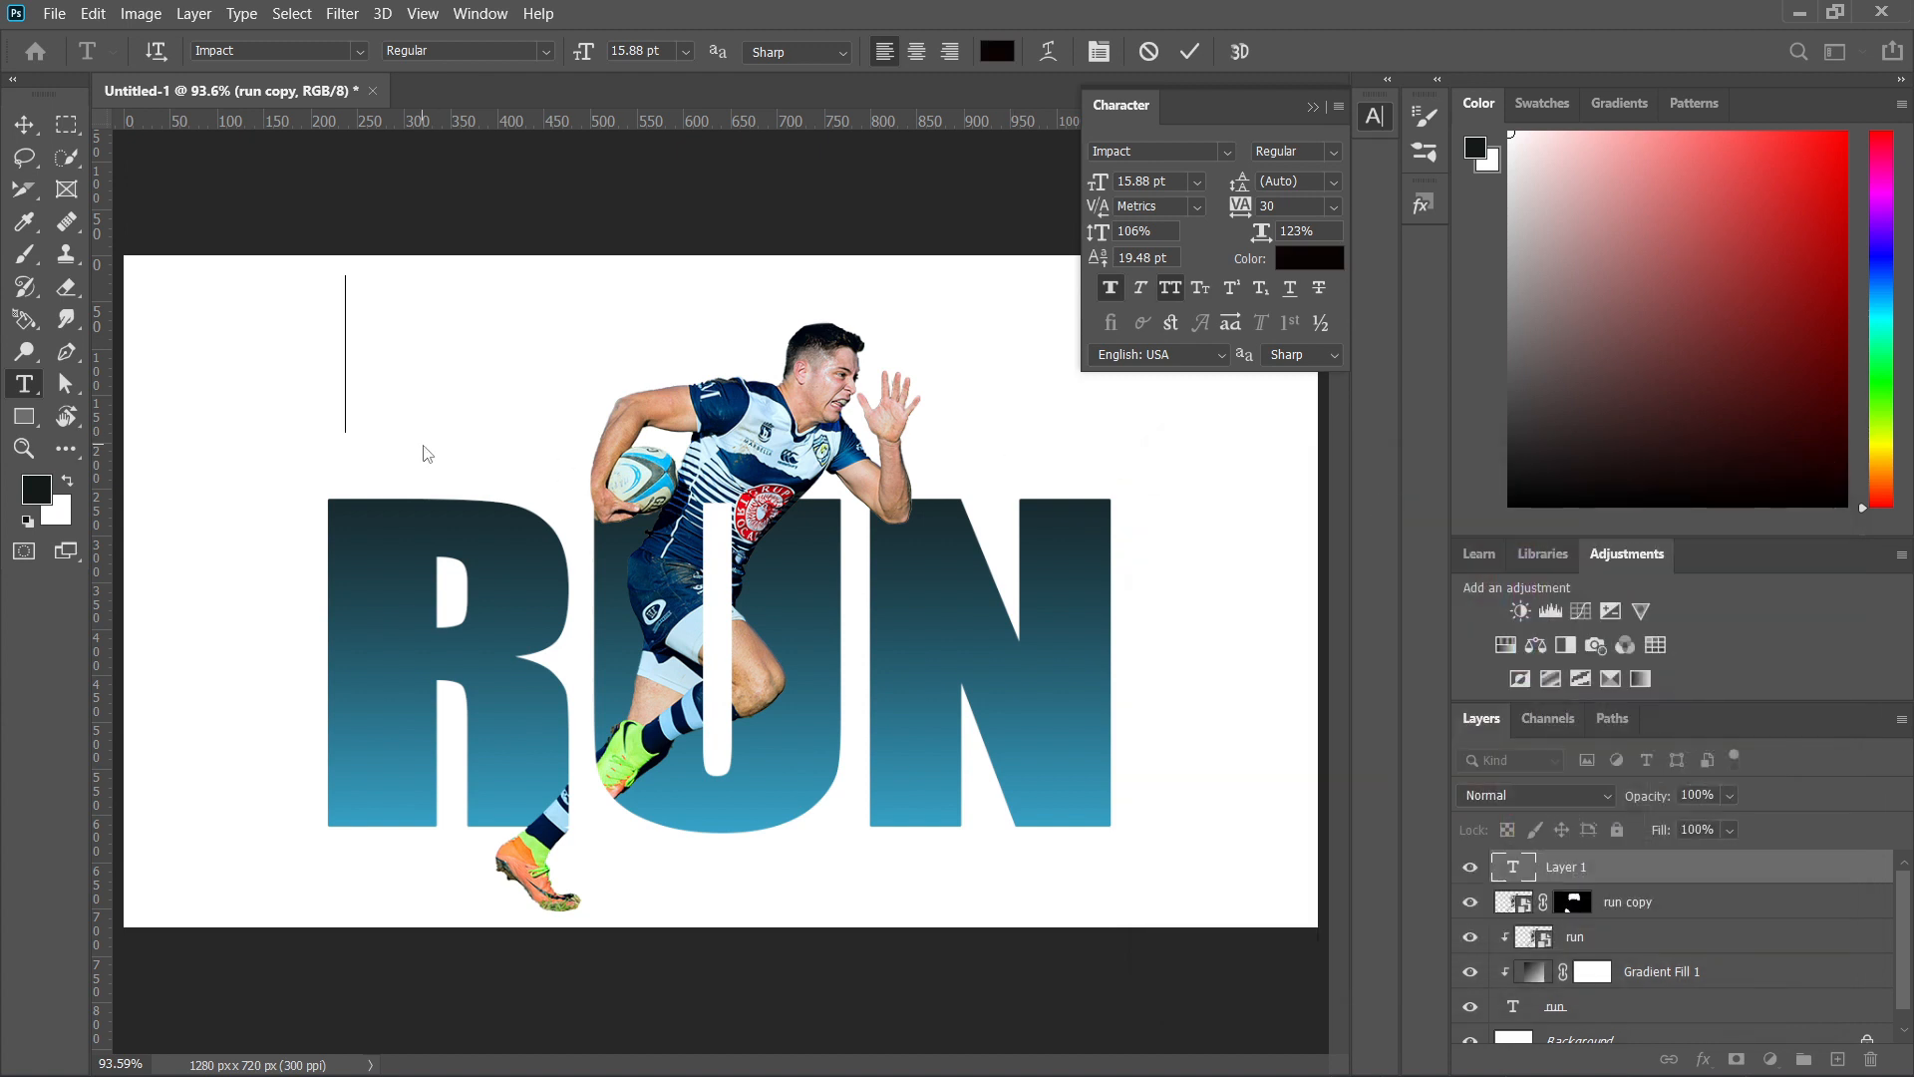
# Enter TEXT EFFECT as the wording of the new text layer.
pyautogui.write('TE')
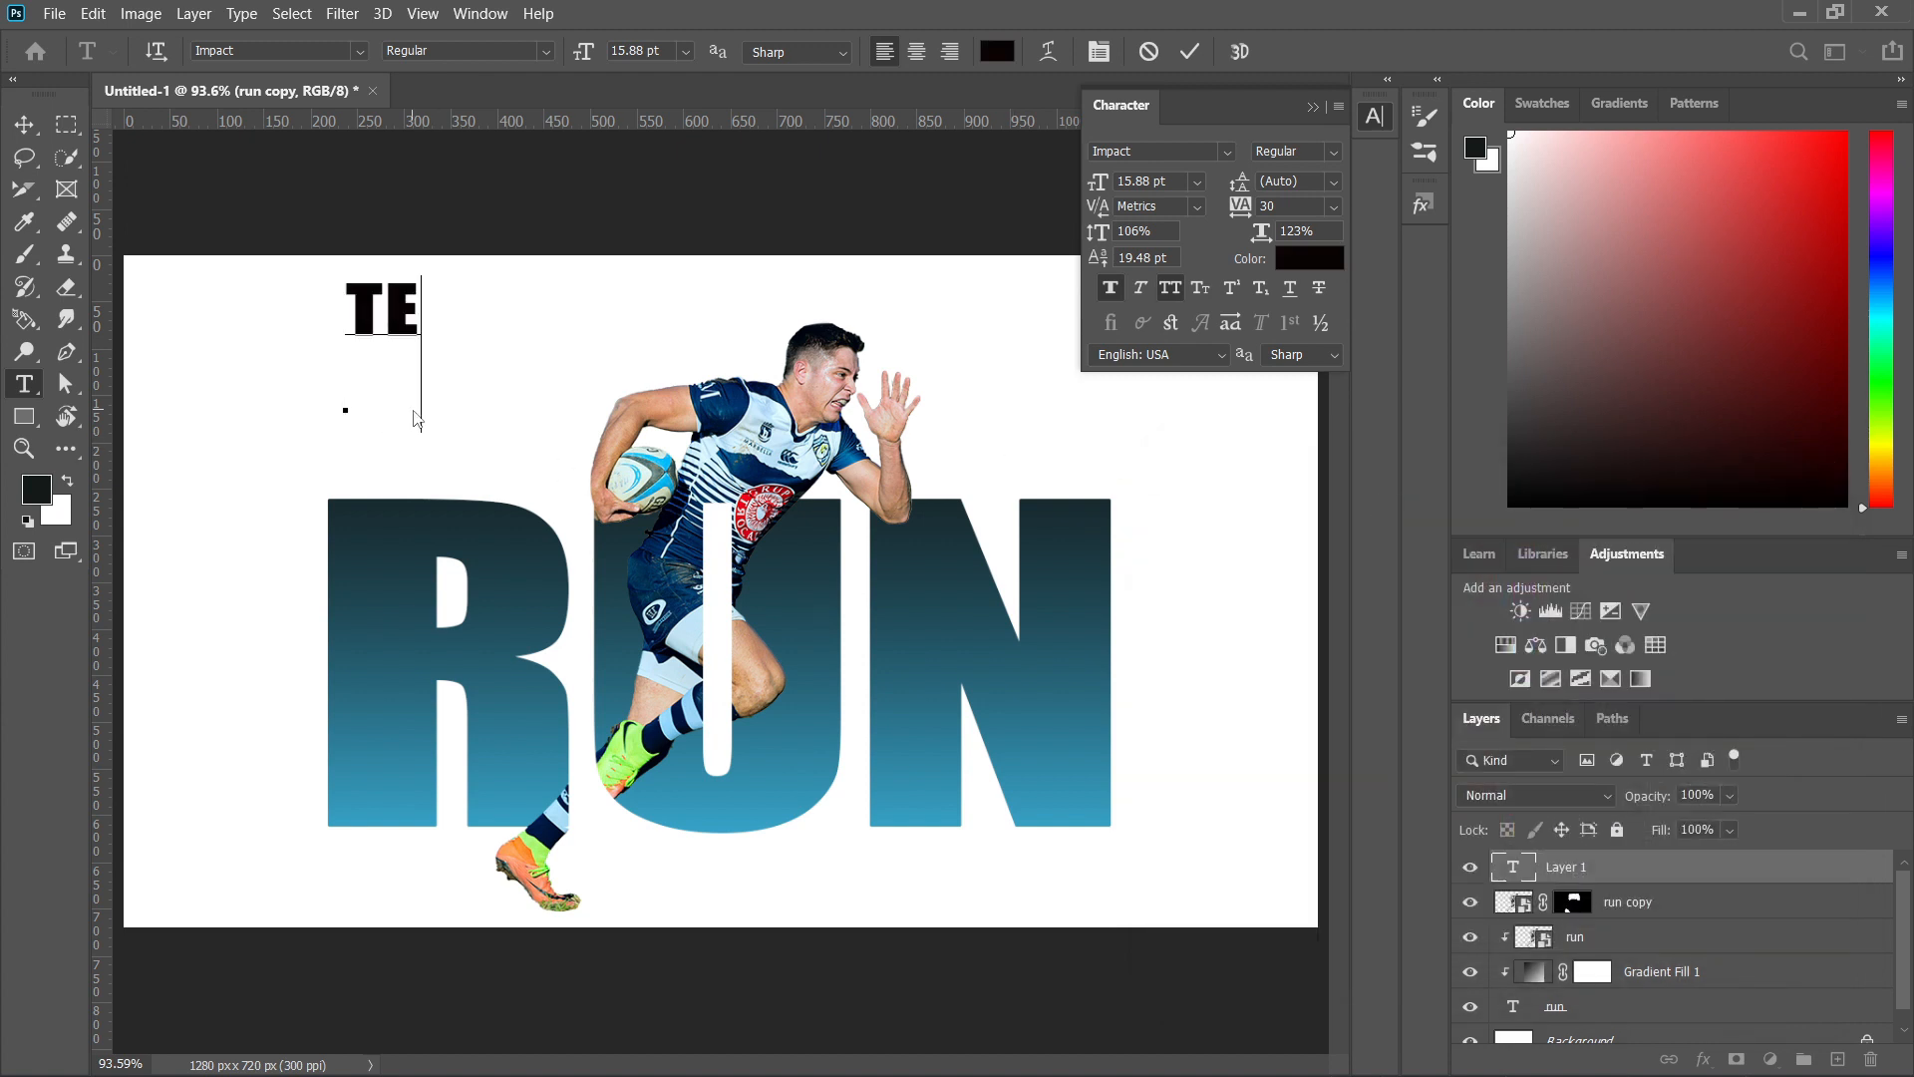
pyautogui.write('XT')
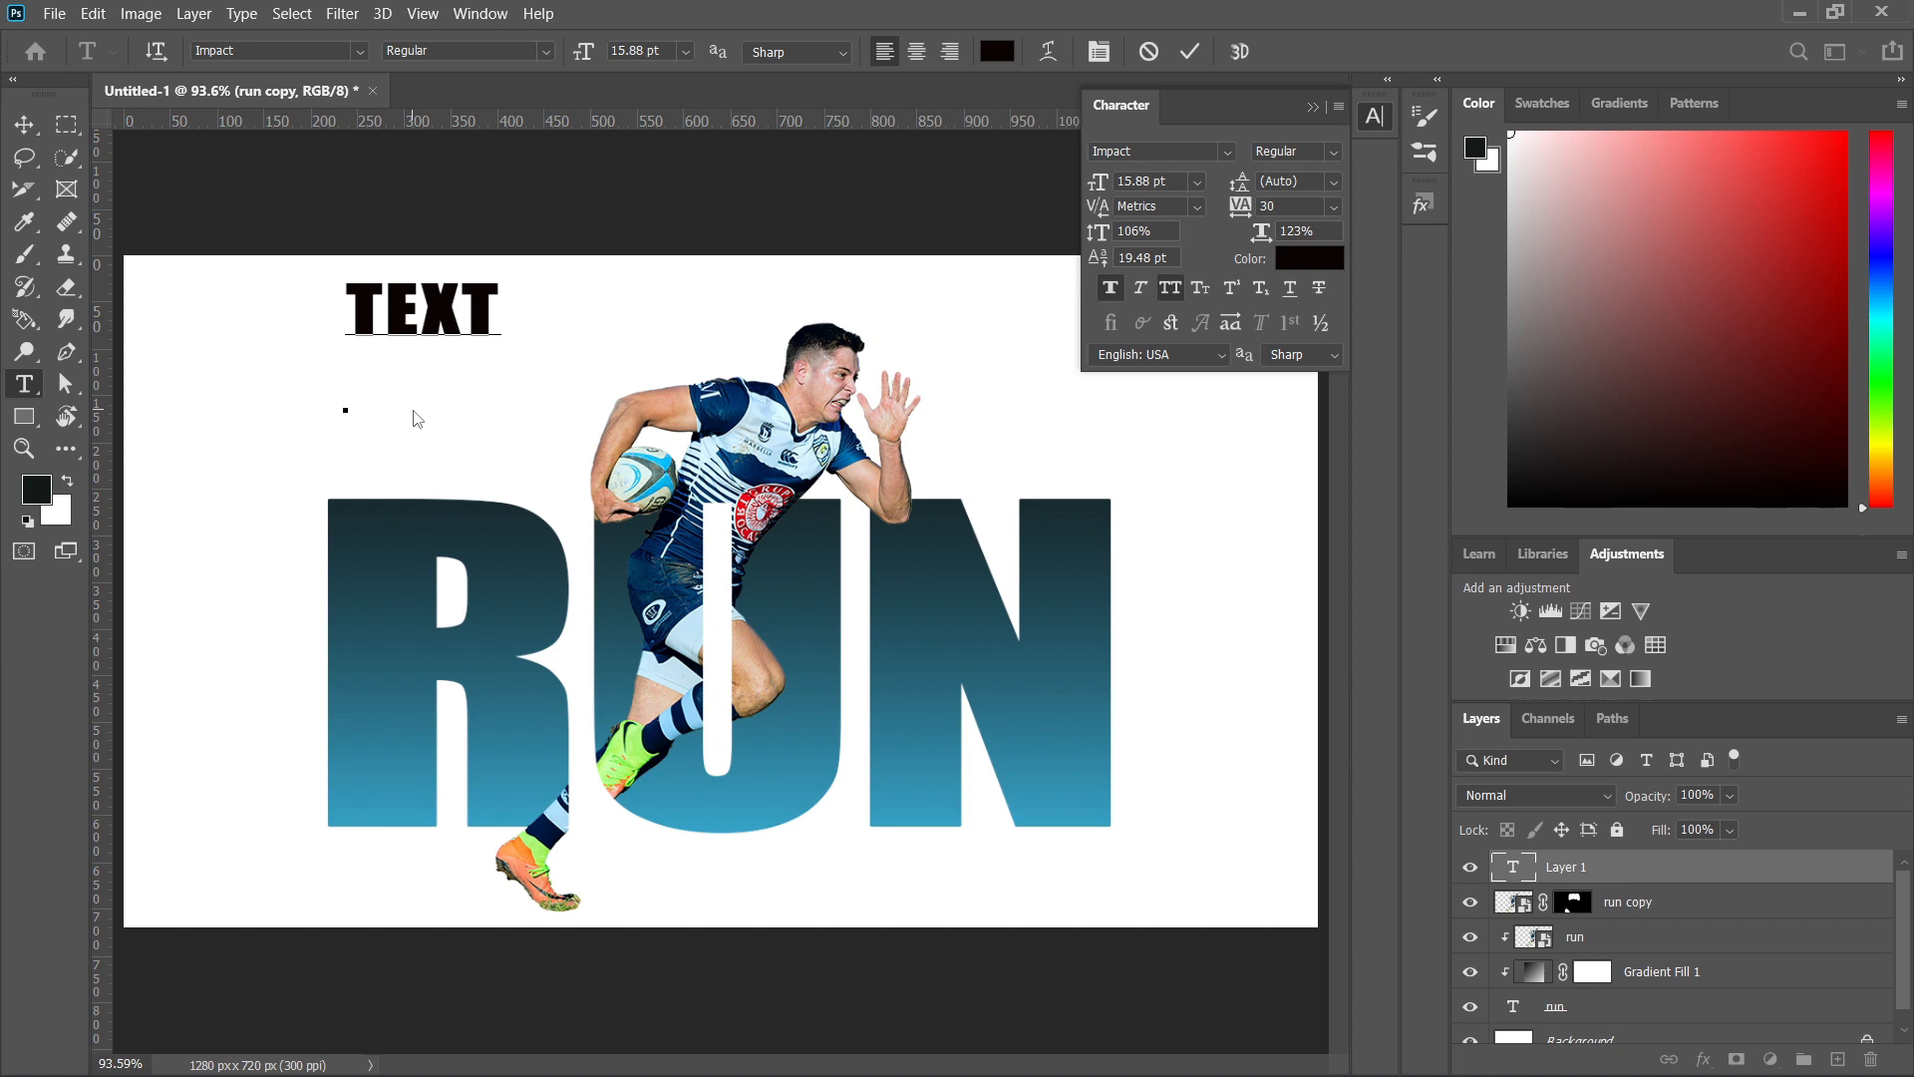
pyautogui.write(' EFFECT')
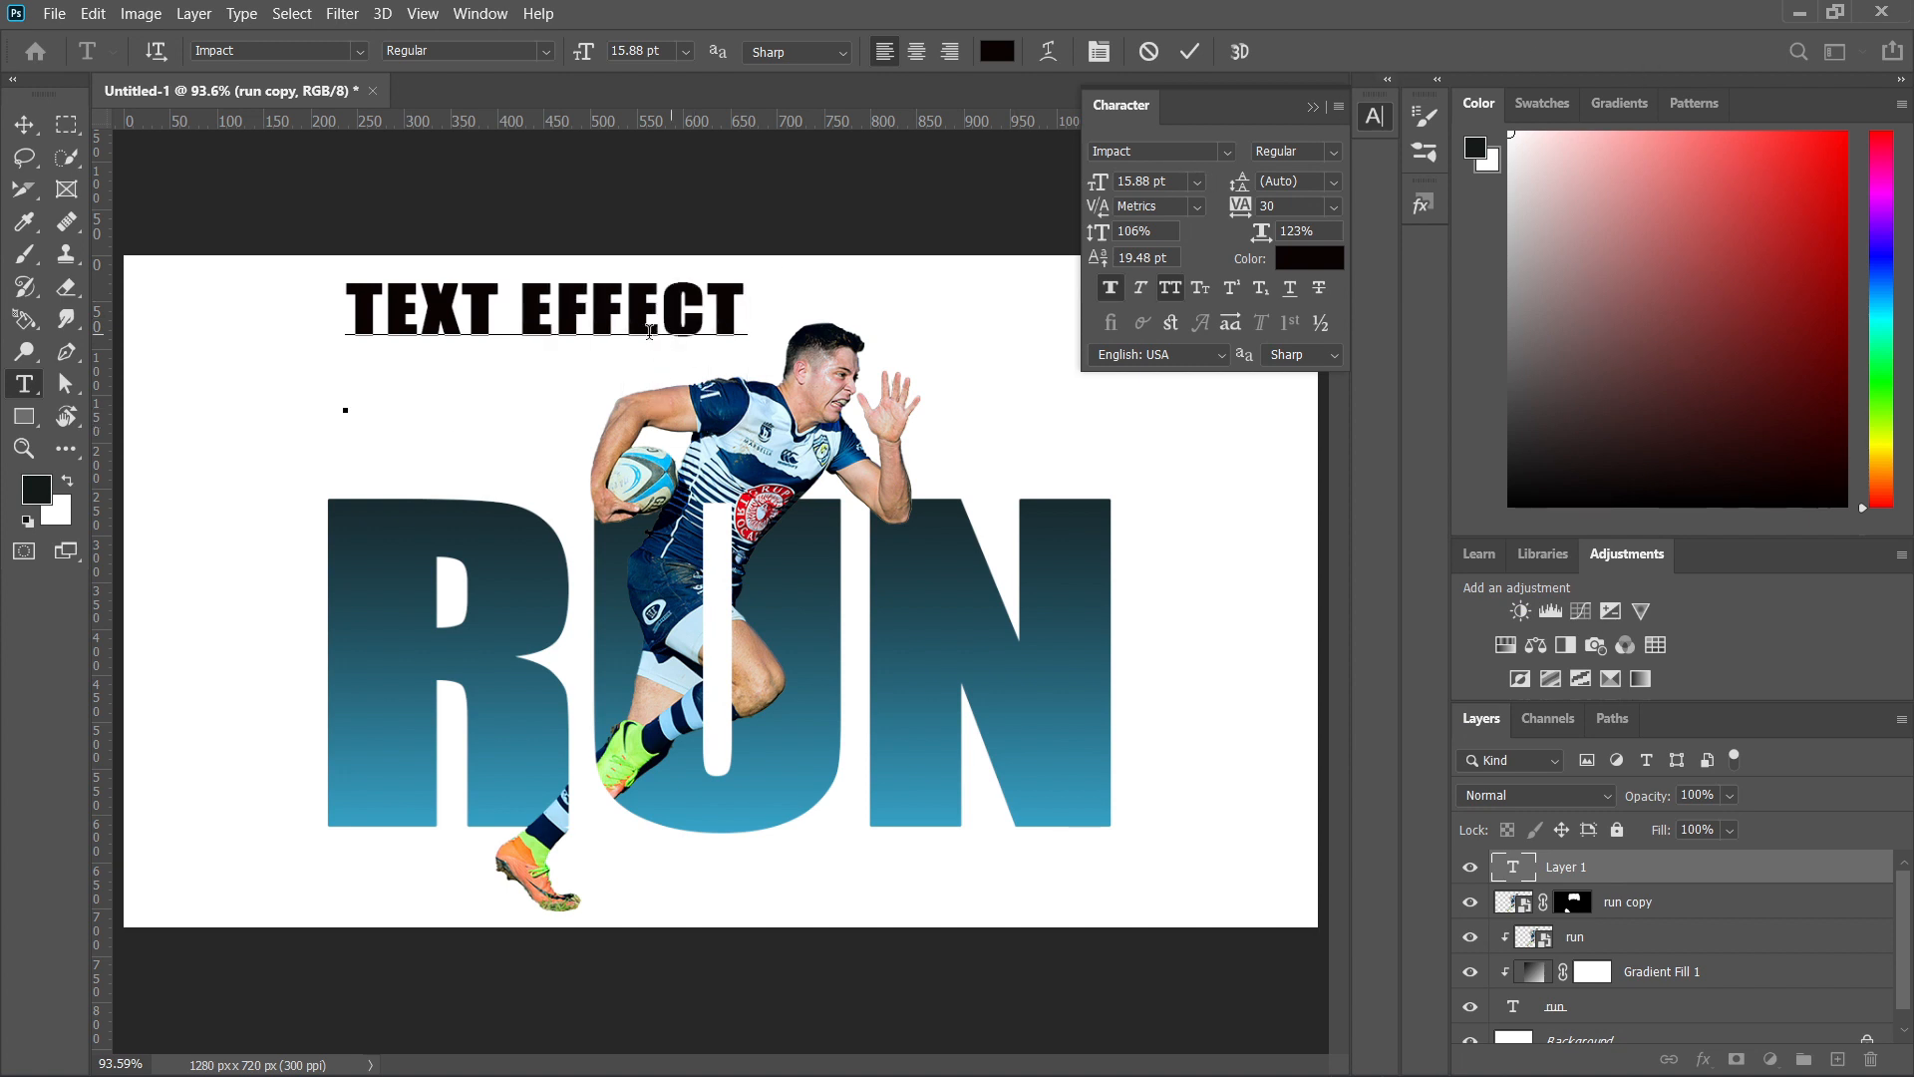
# Change the whole TEXT EFFECT line to the Bebas Neue font at 10.88 pt.
pyautogui.moveTo(750, 317); pyautogui.dragTo(348, 312)
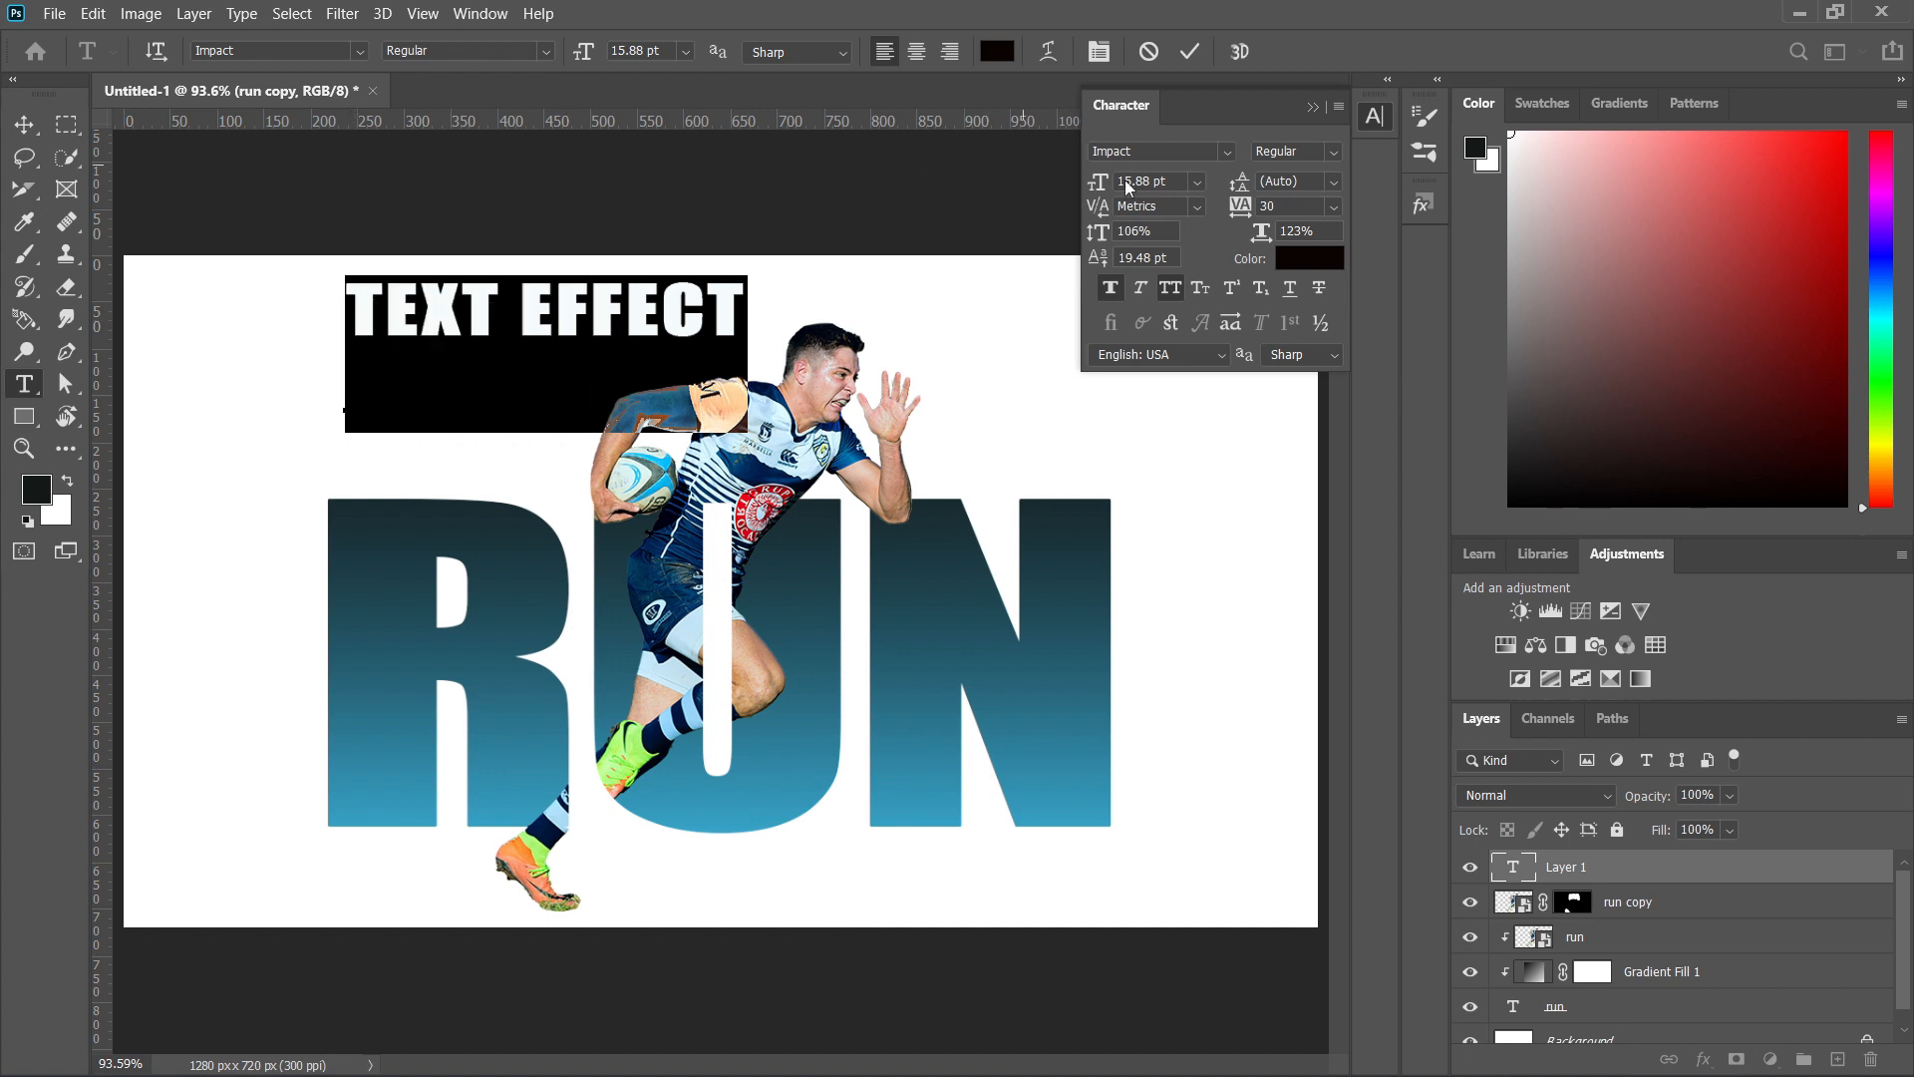
pyautogui.click(1222, 155)
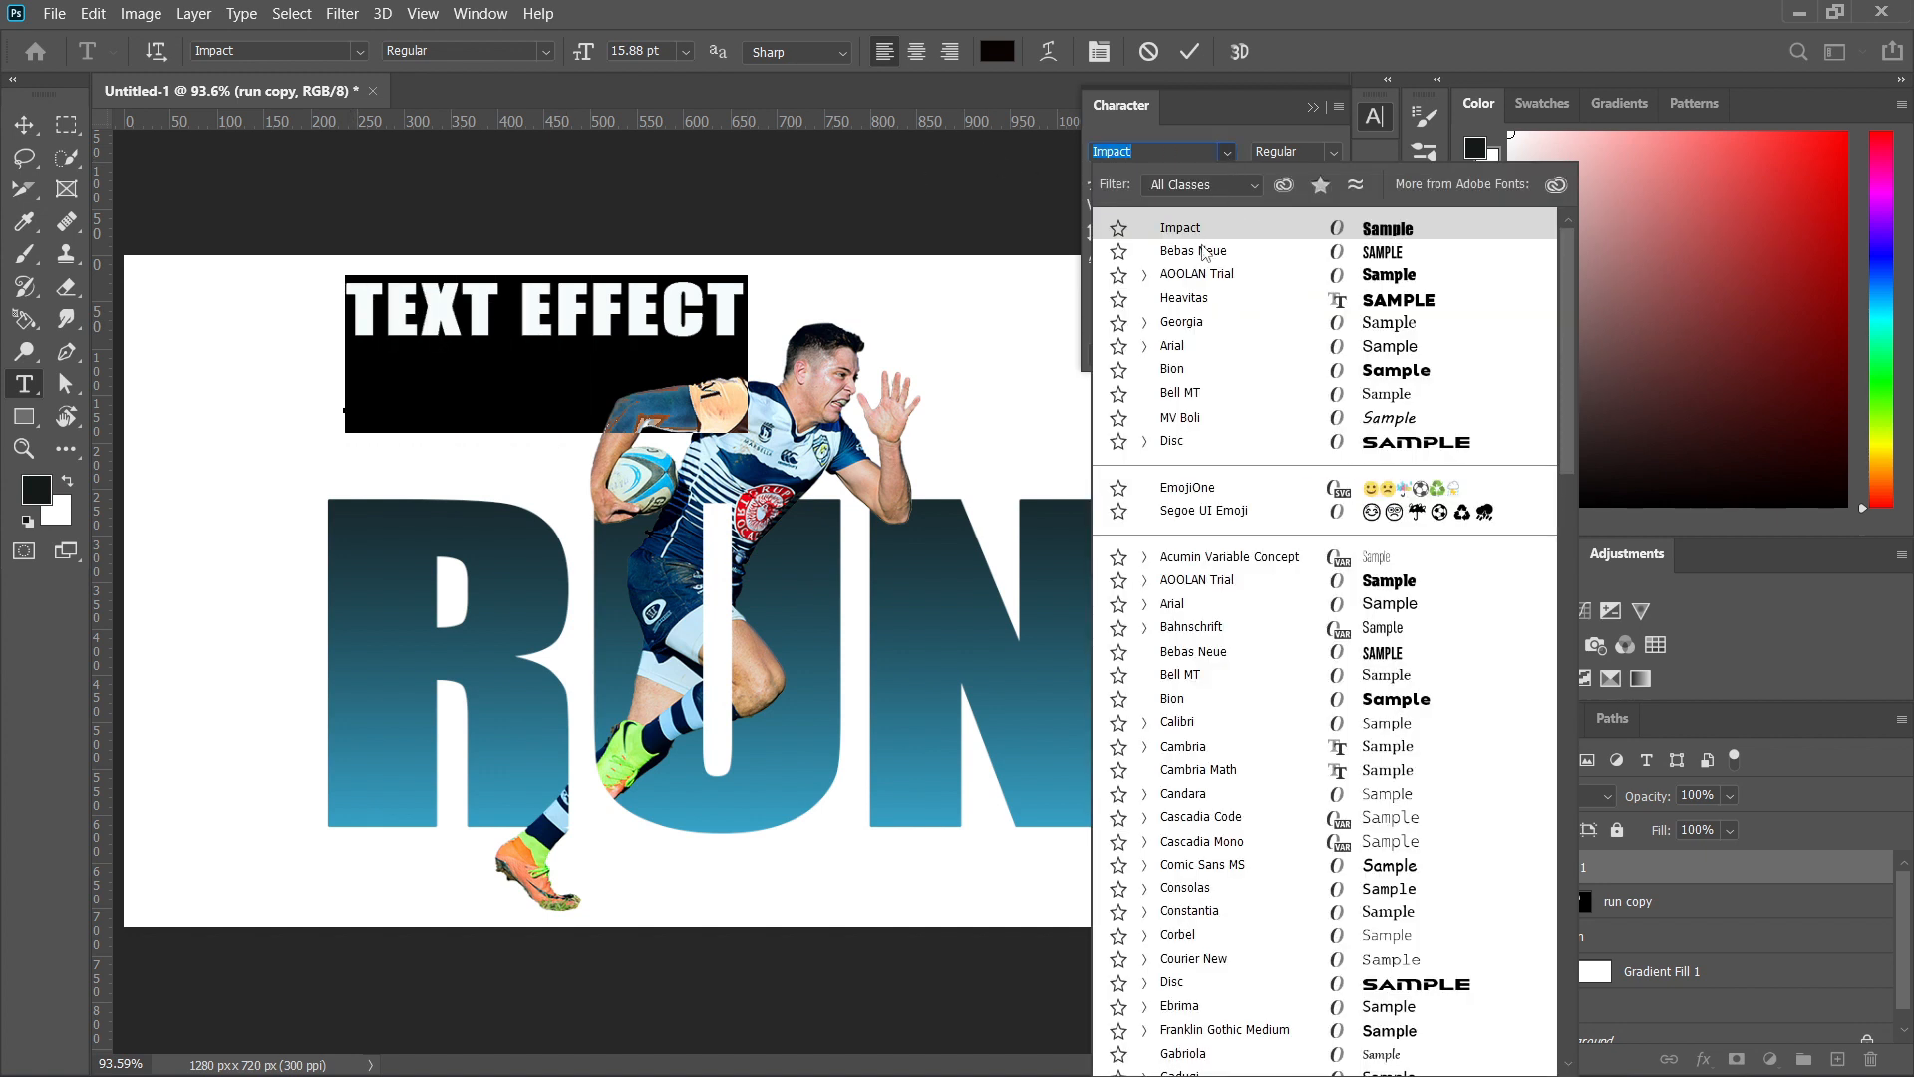
pyautogui.click(1203, 253)
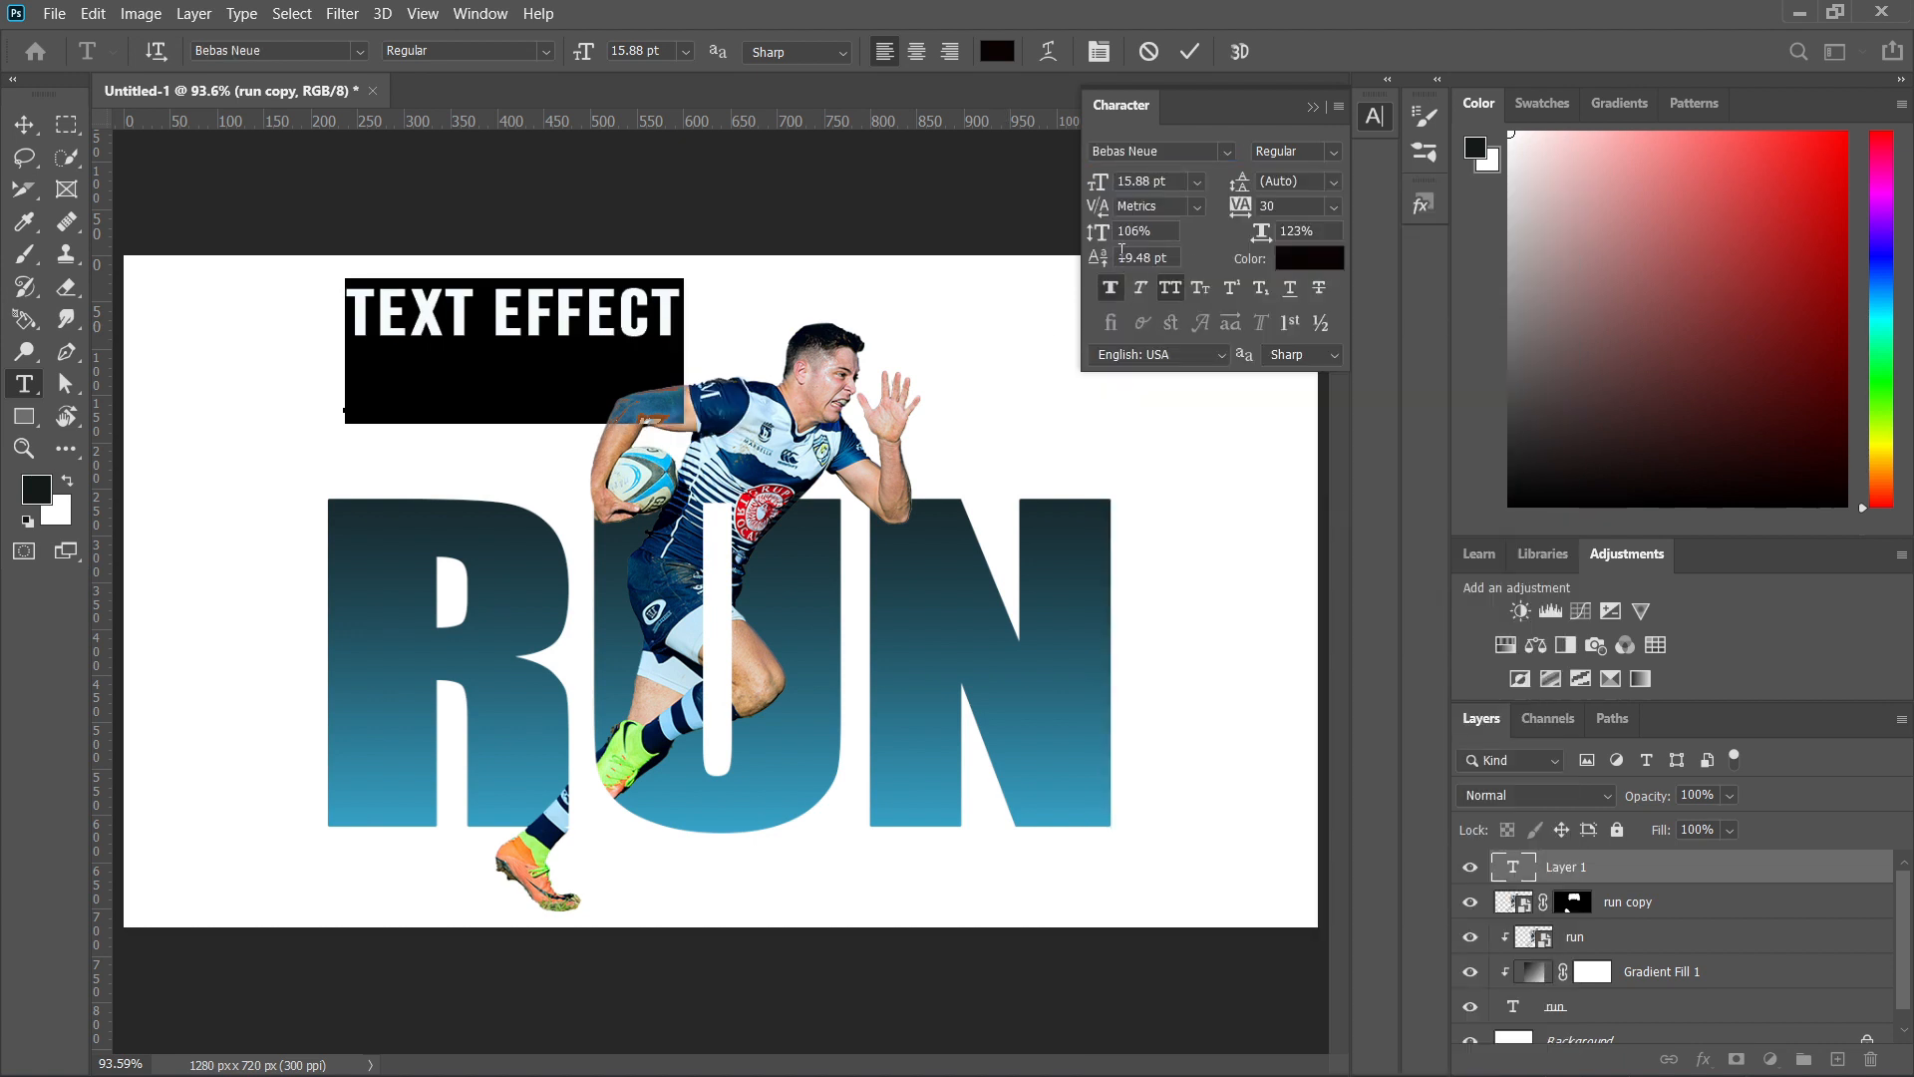
pyautogui.moveTo(1180, 186); pyautogui.dragTo(1161, 188)
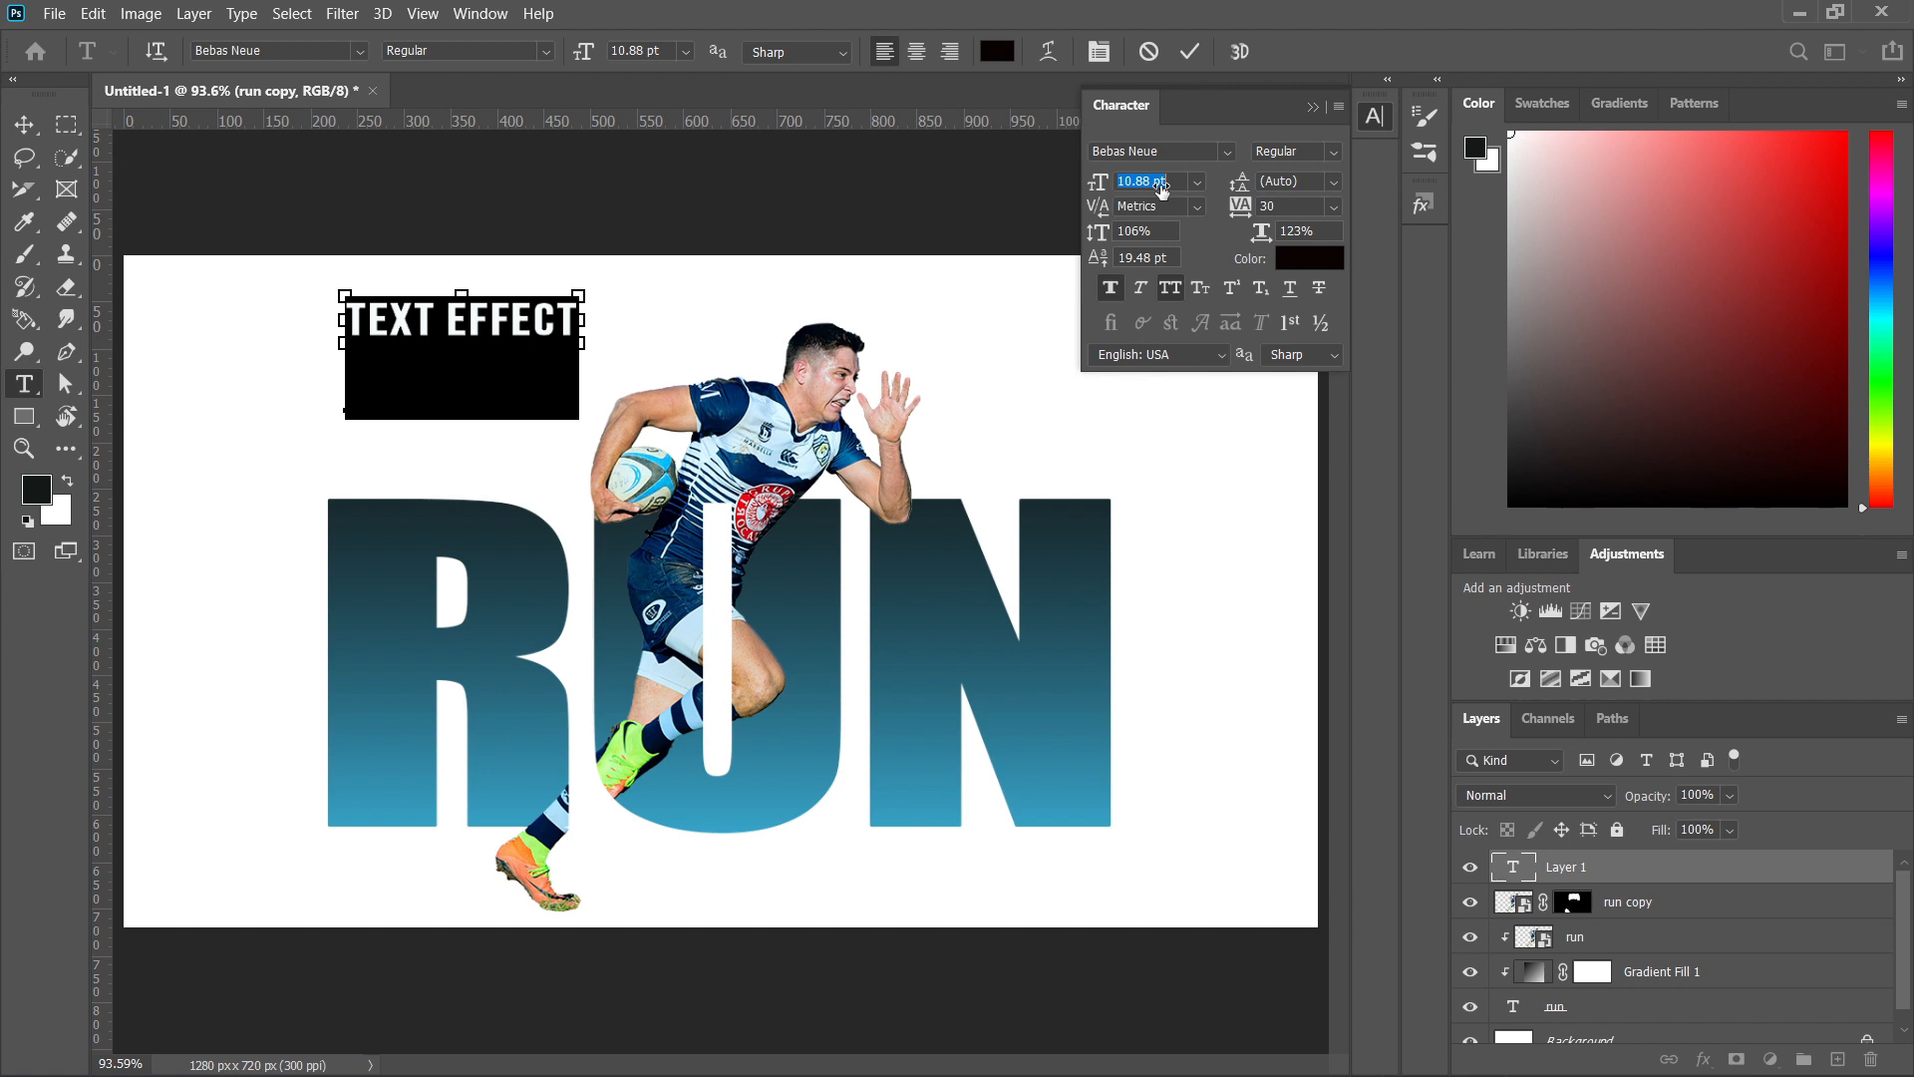
# Move TEXT EFFECT below the R and reduce its font size to 8.88 pt.
pyautogui.moveTo(486, 344); pyautogui.dragTo(424, 877)
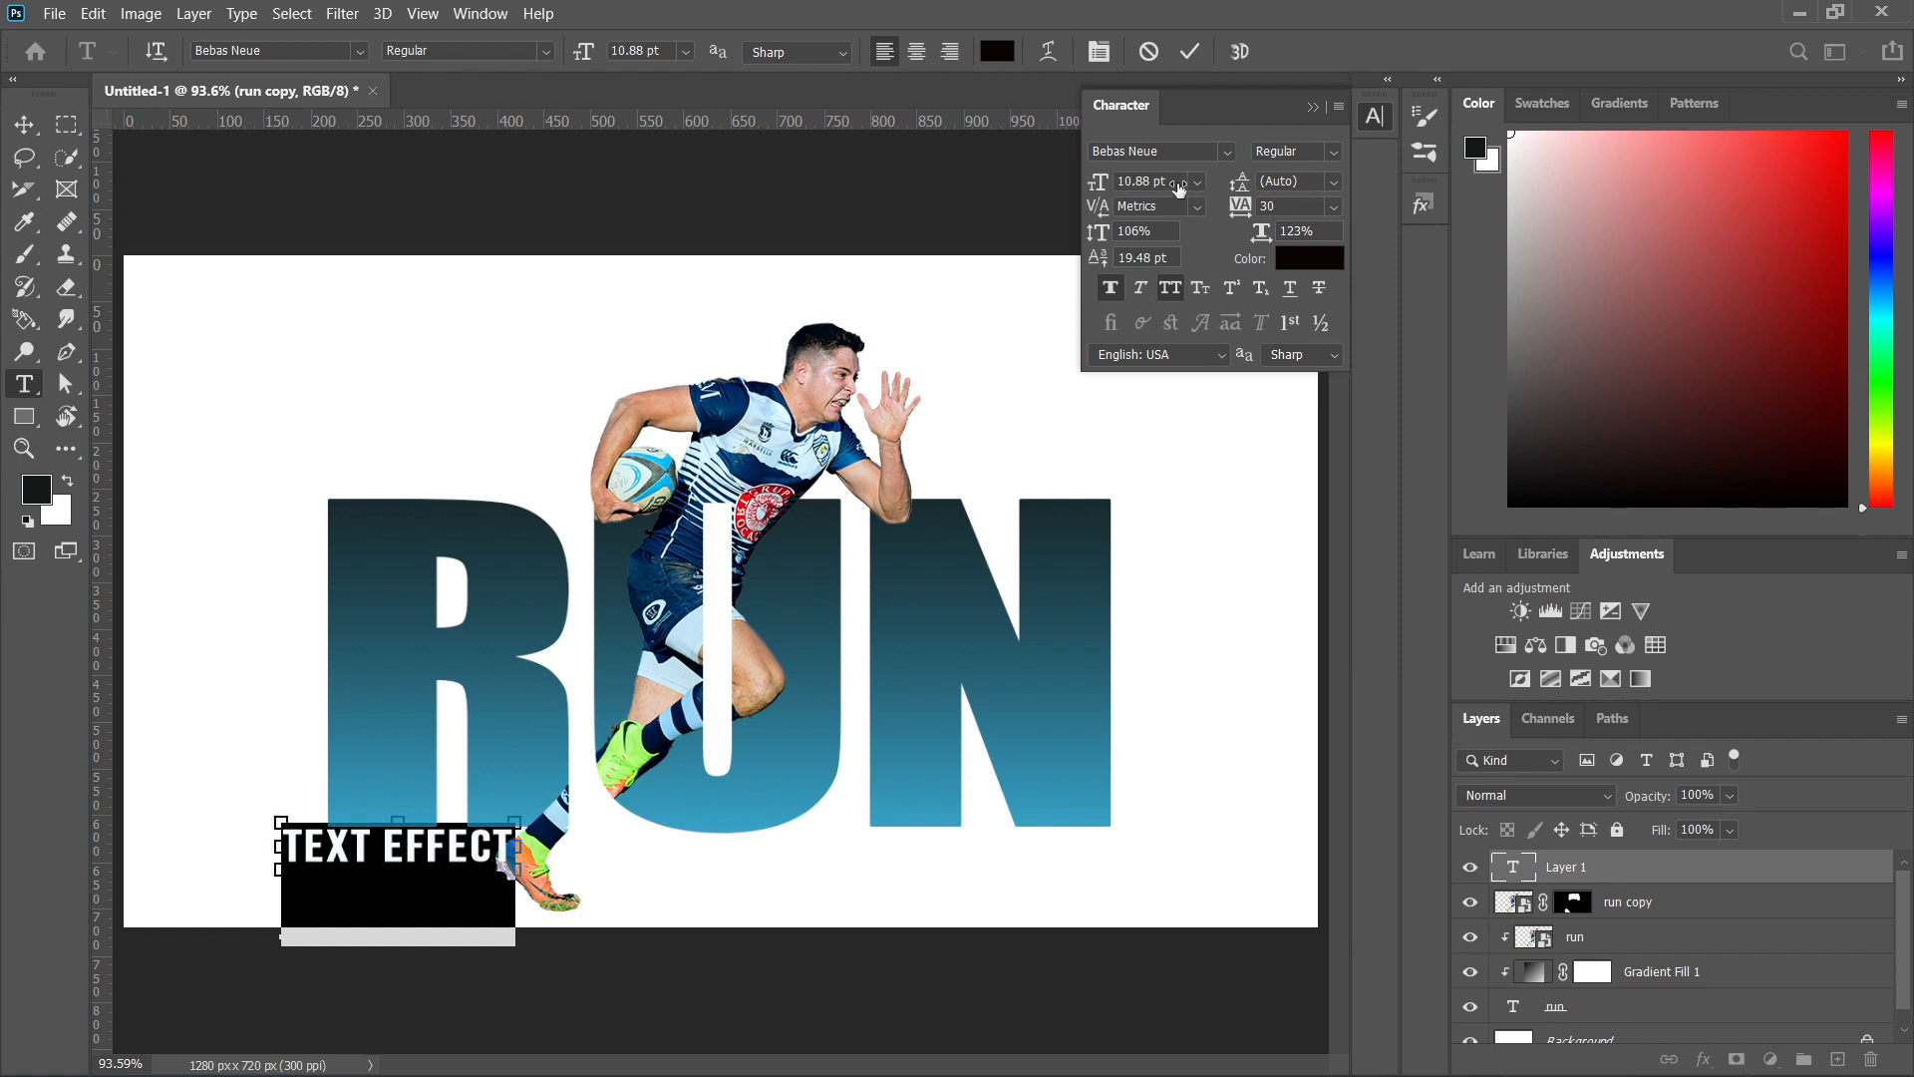
pyautogui.moveTo(1180, 189); pyautogui.dragTo(1174, 189)
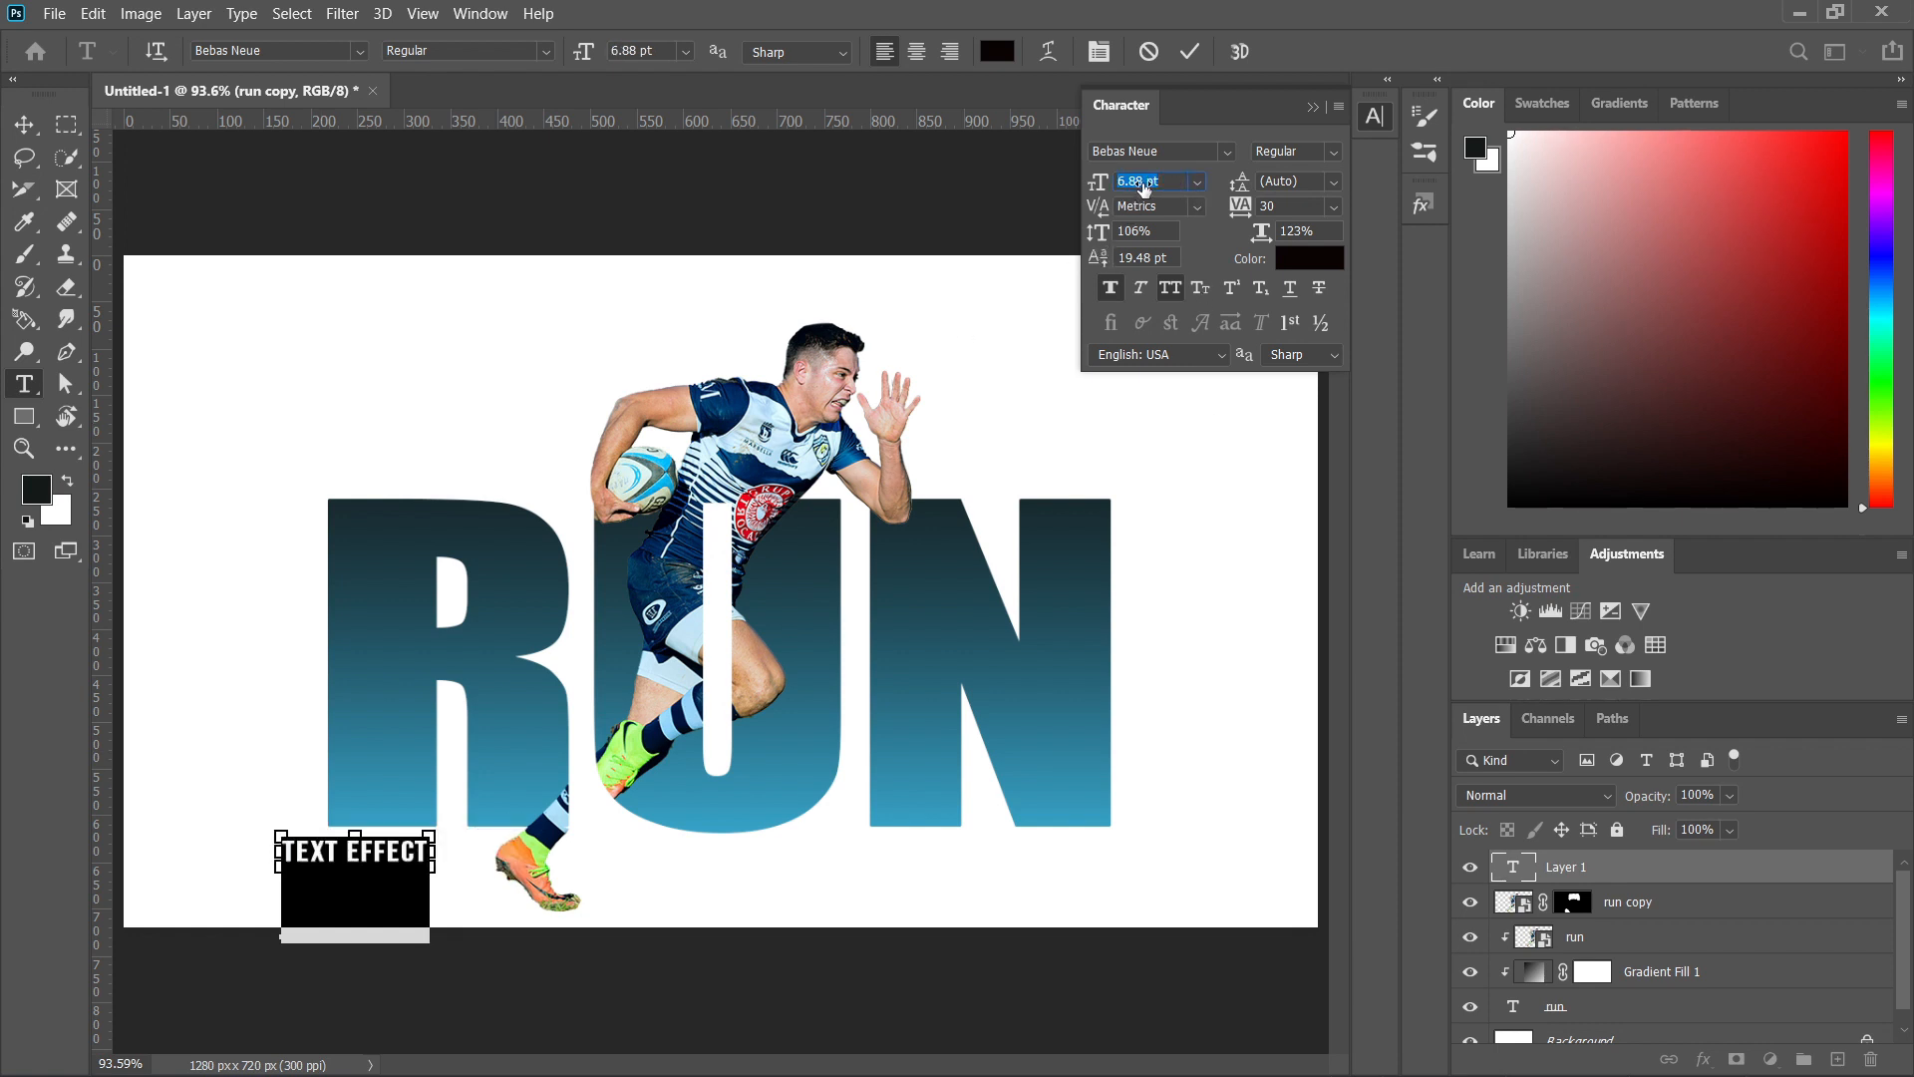
pyautogui.scroll(2, 1146, 189)
pyautogui.scroll(2, 1146, 189)
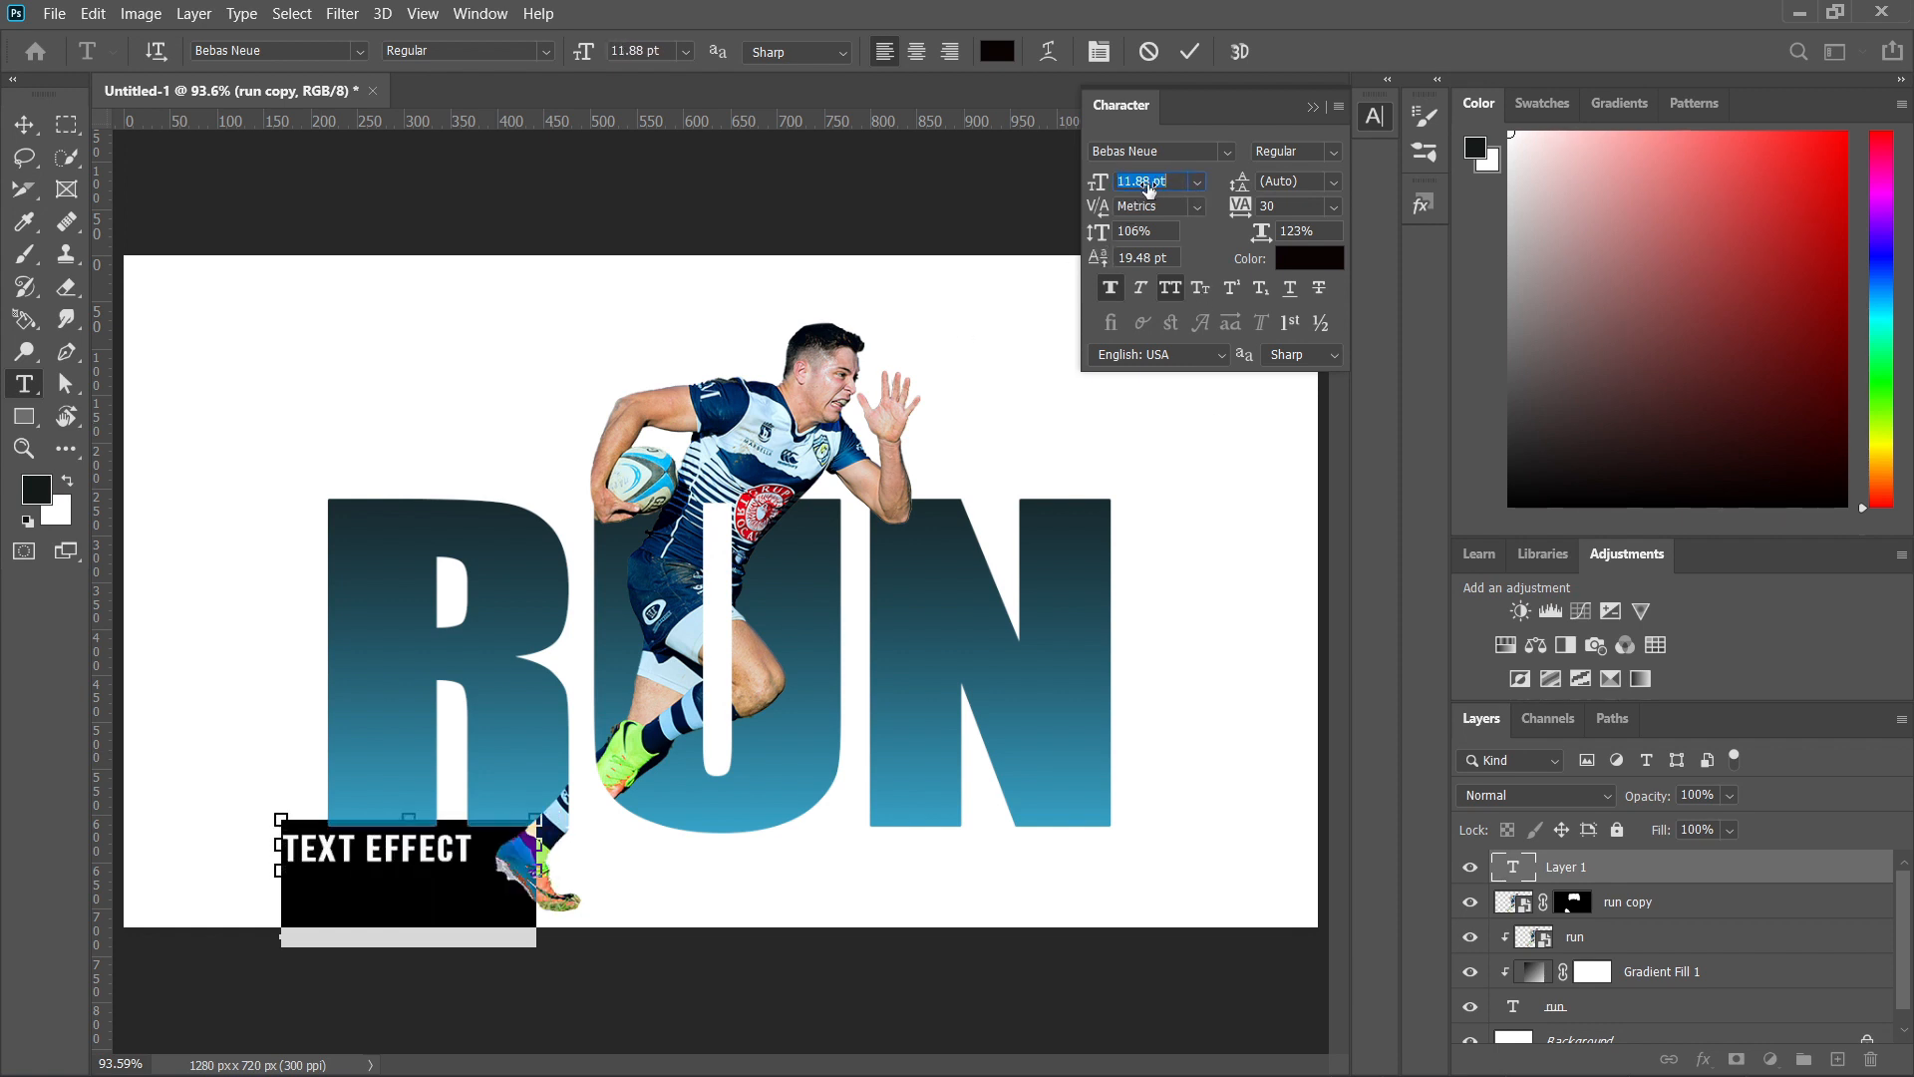
pyautogui.scroll(-2, 1146, 189)
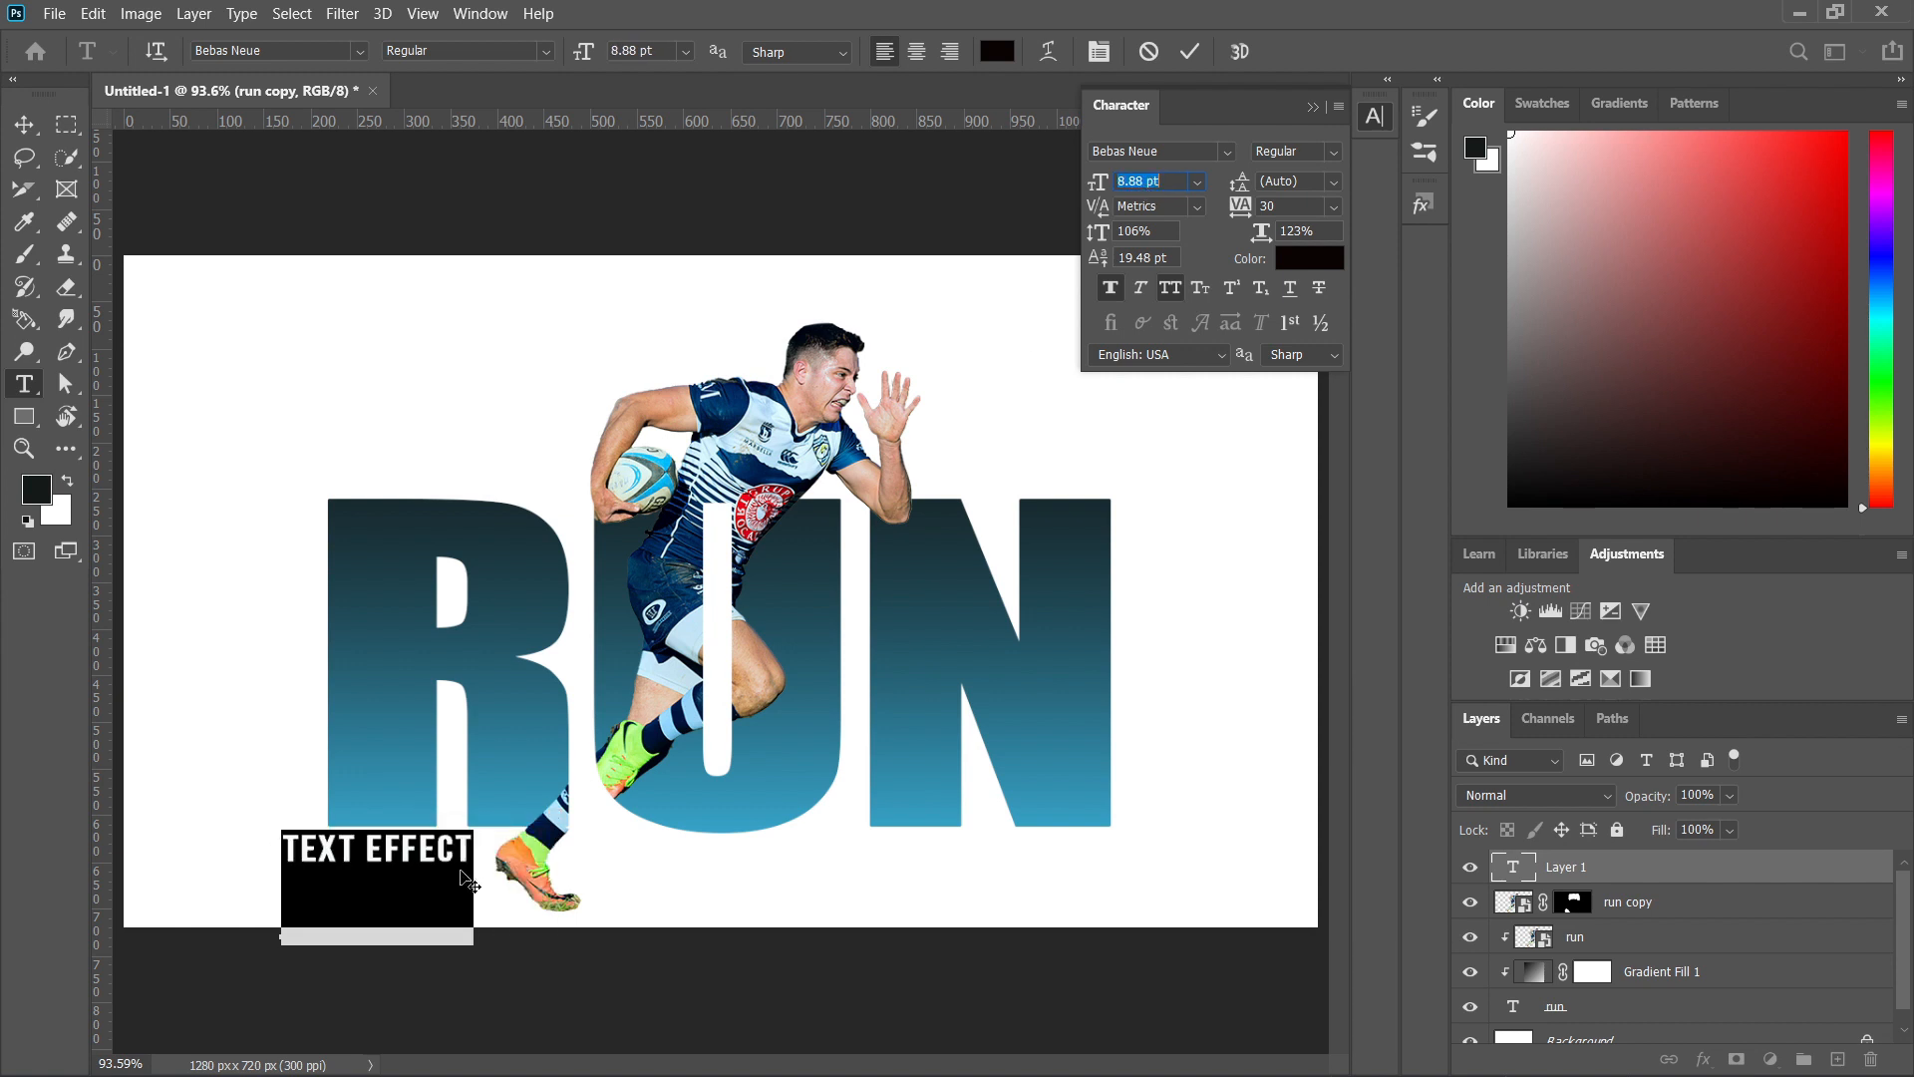
# Commit the TEXT EFFECT line and position it just beneath the R, flush with the letter's left edge.
pyautogui.moveTo(456, 880); pyautogui.dragTo(477, 867)
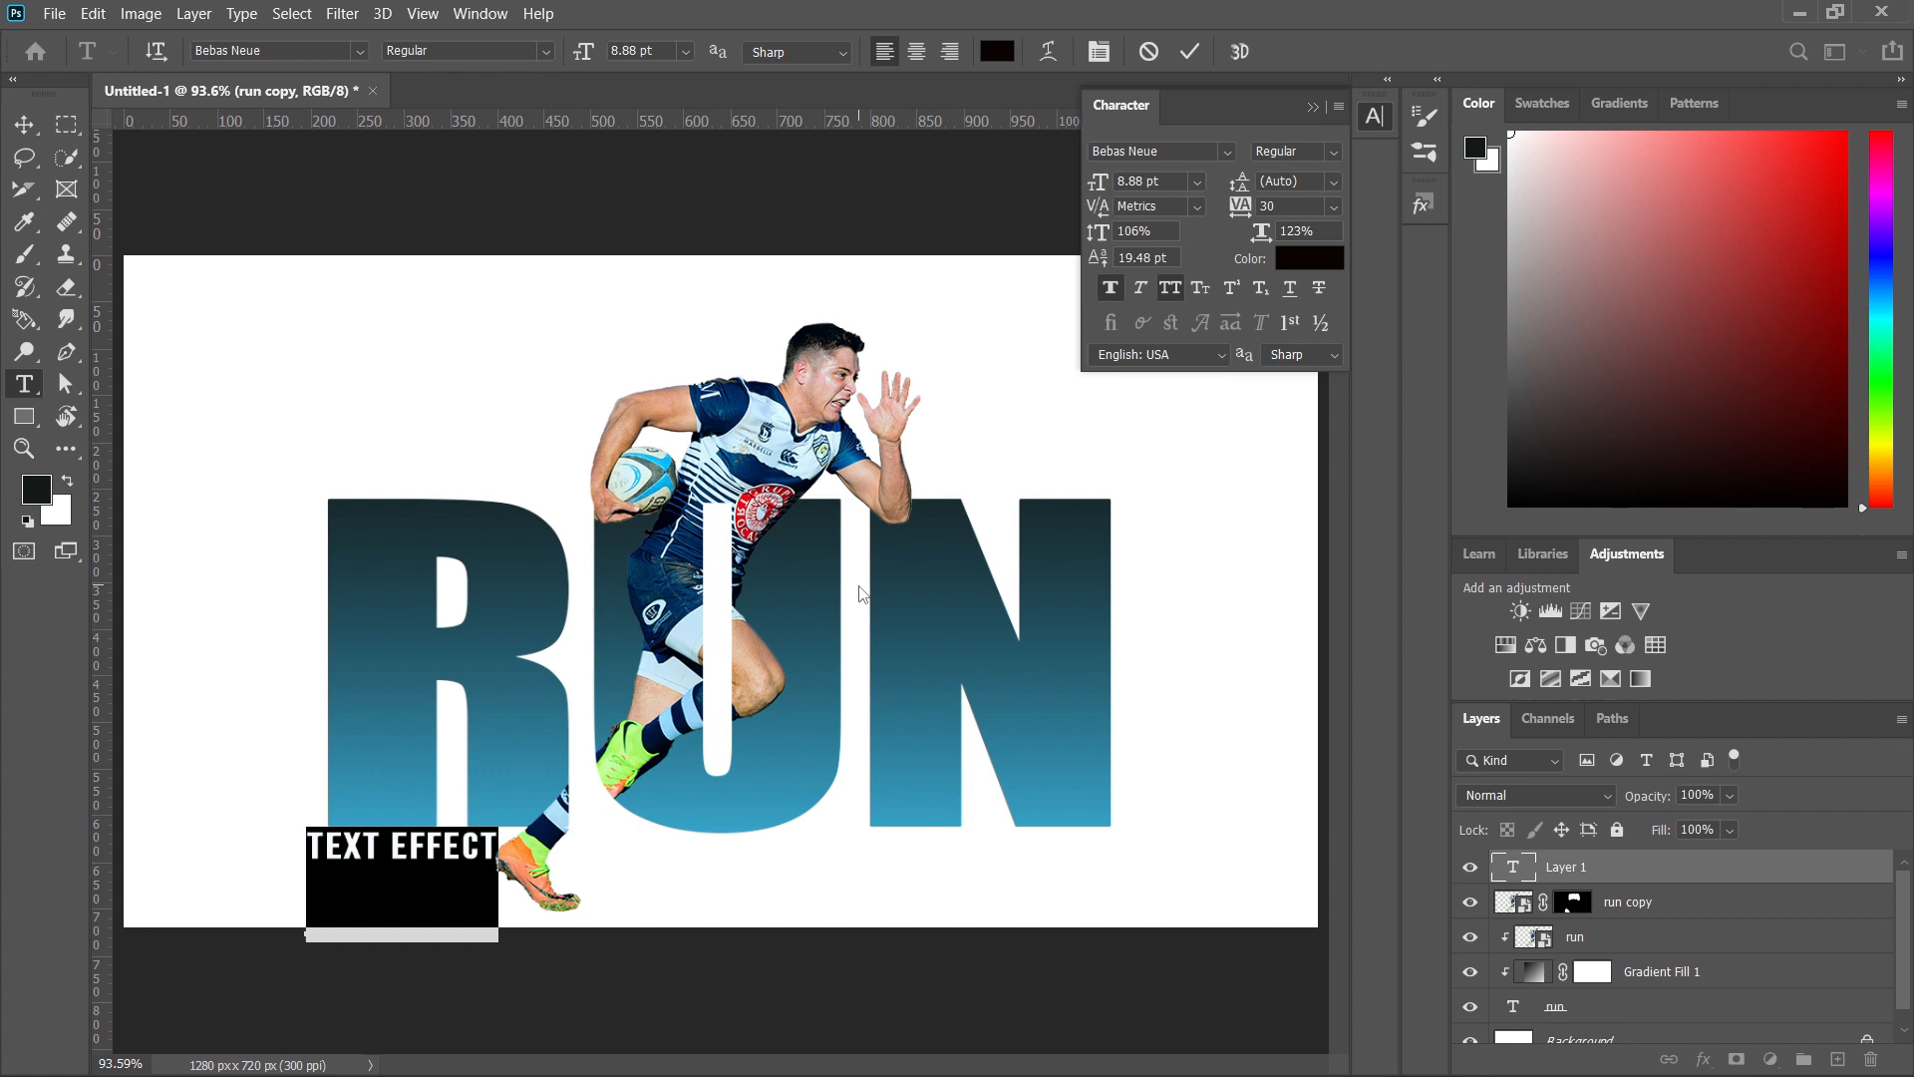
pyautogui.click(1236, 439)
pyautogui.hotkey('ctrl', 'Return')
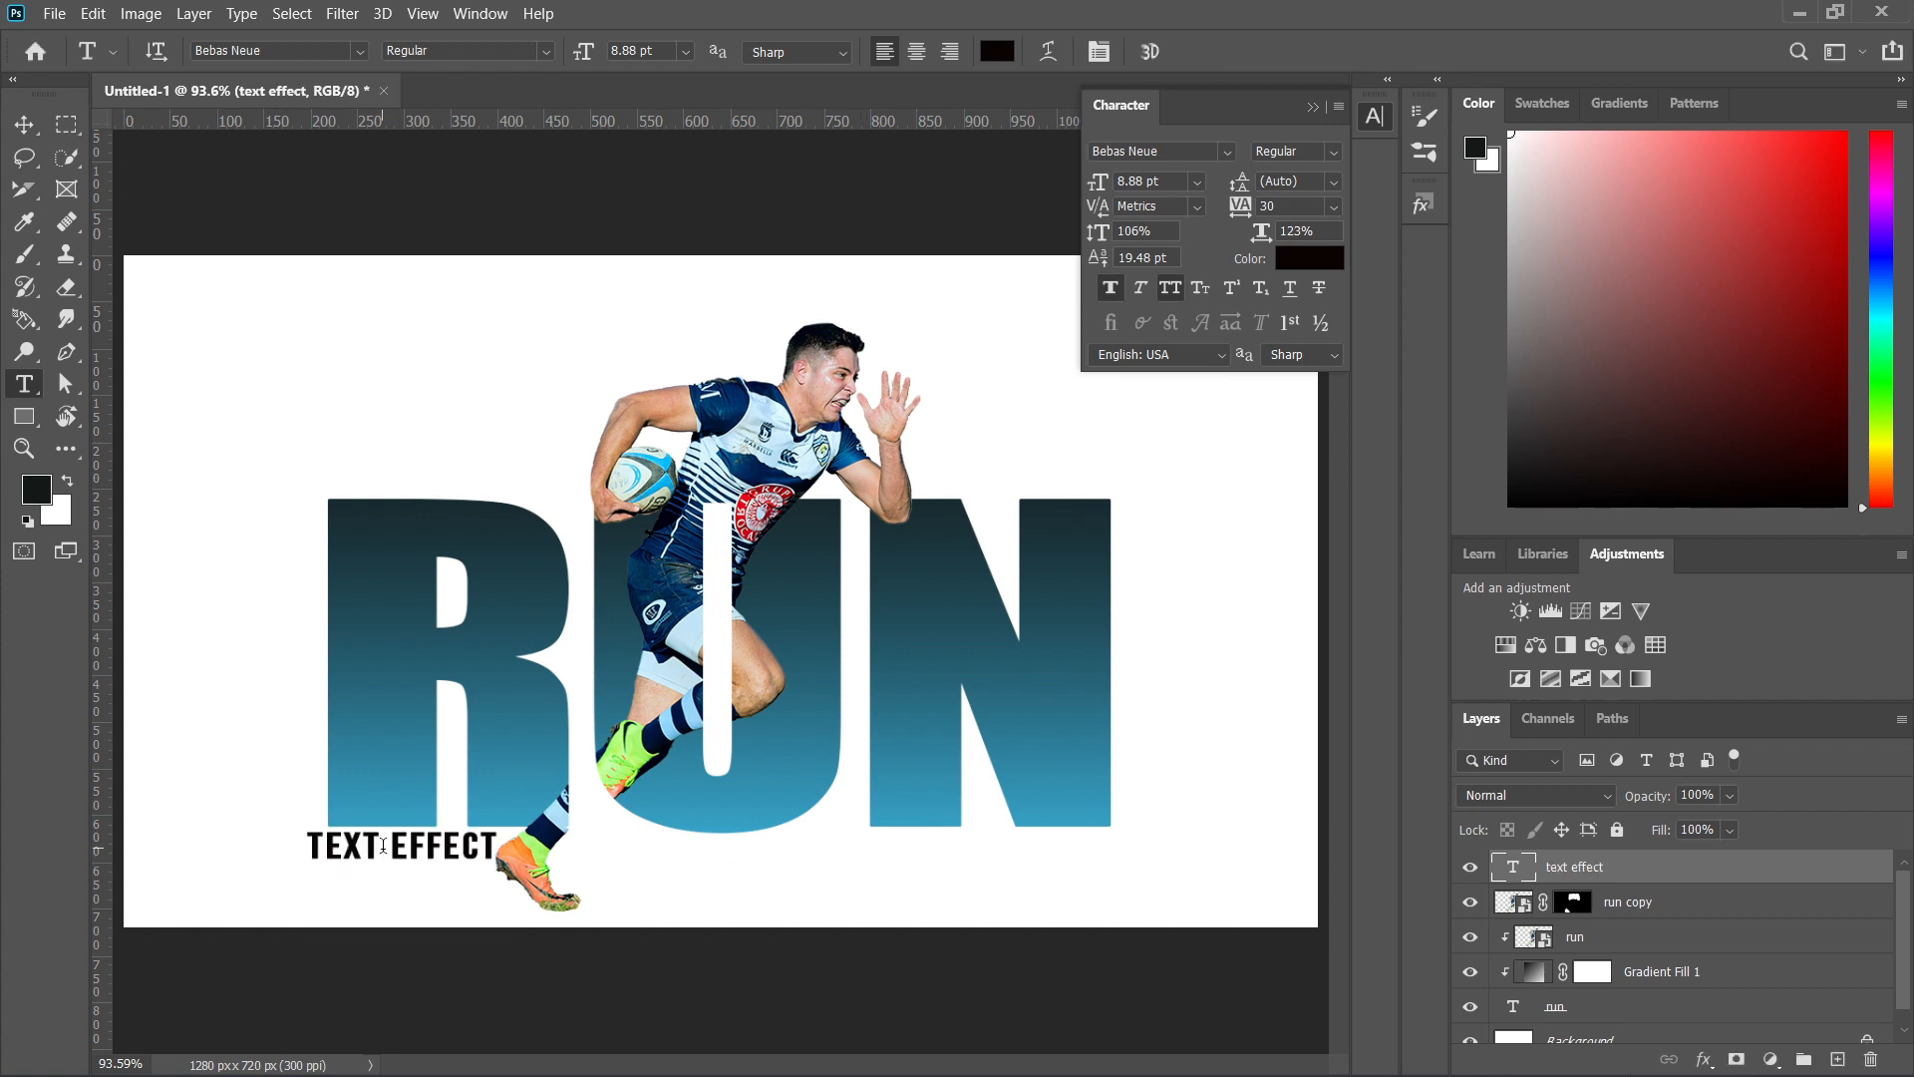
pyautogui.moveTo(392, 855); pyautogui.dragTo(413, 852)
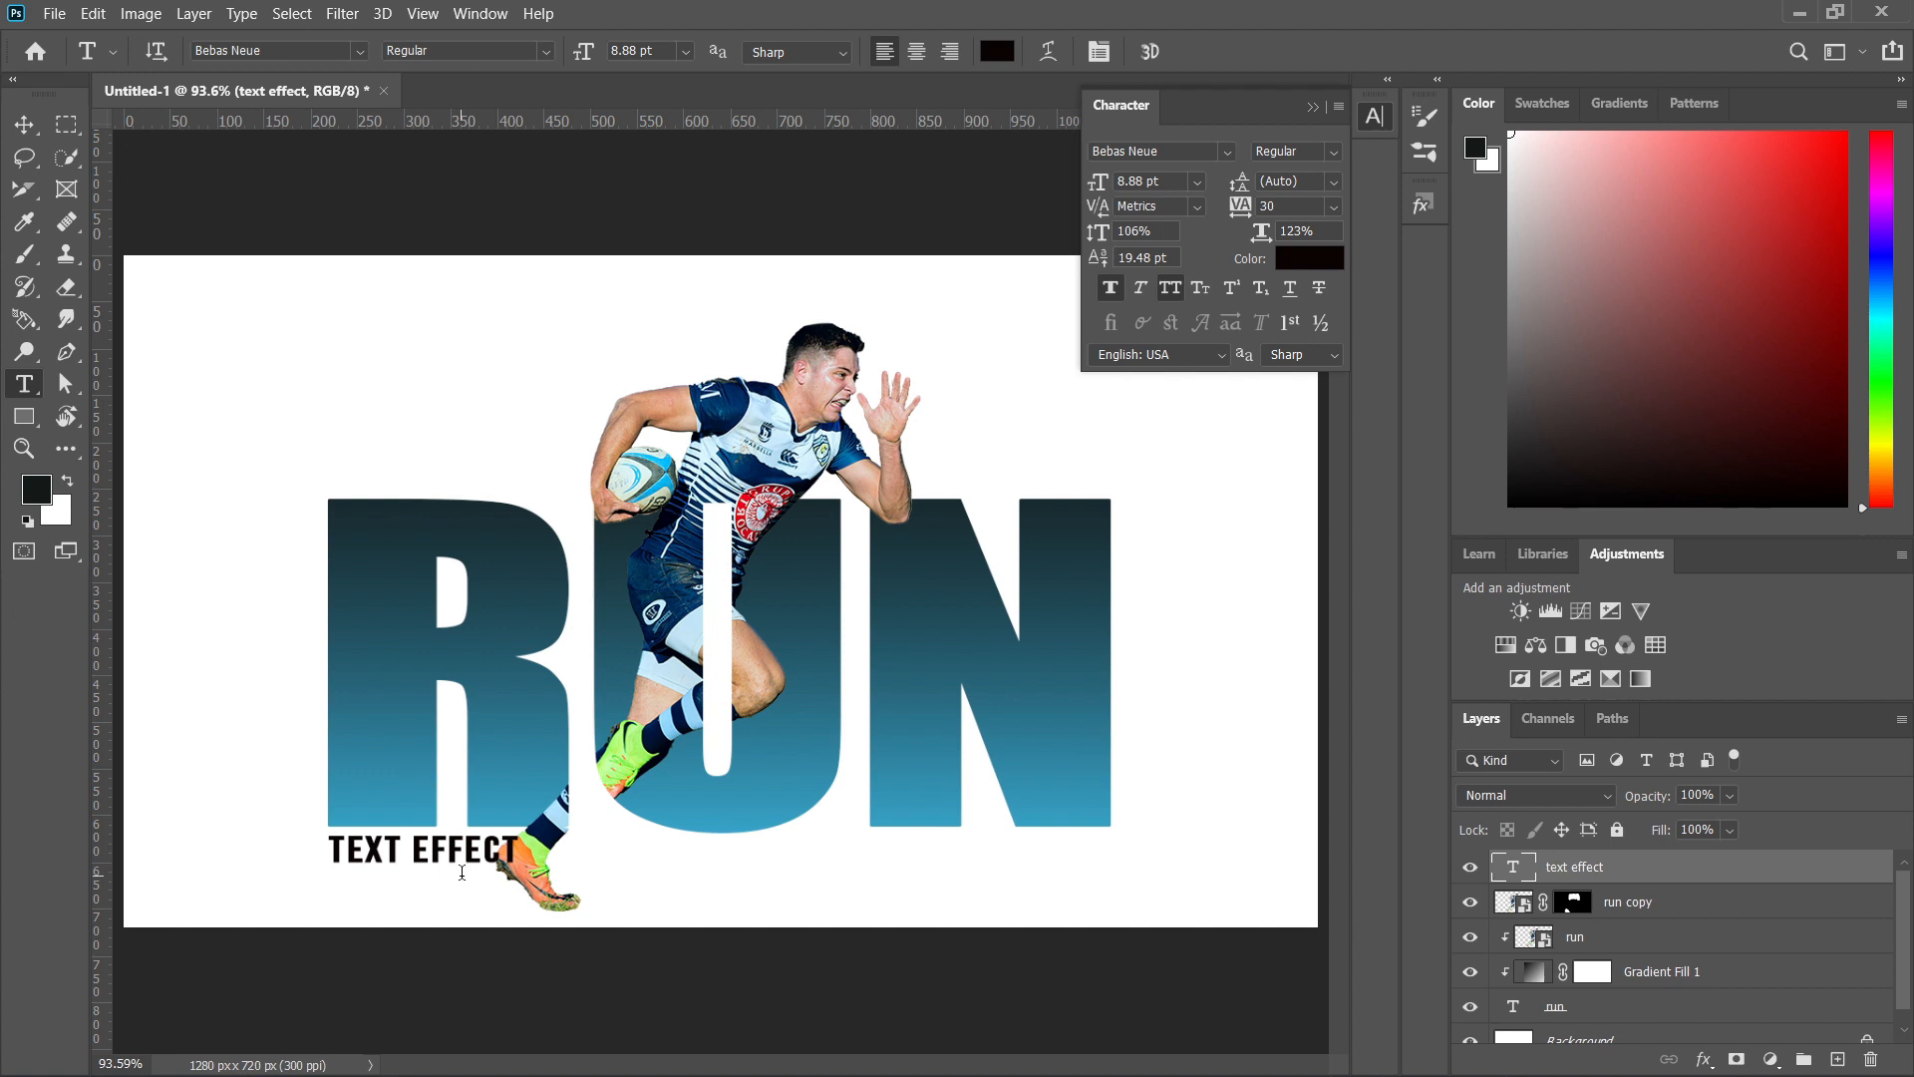
# Recolor TEXT EFFECT with a muted teal-blue, about #28697e, sampled from the middle of the R's gradient.
pyautogui.click(1317, 259)
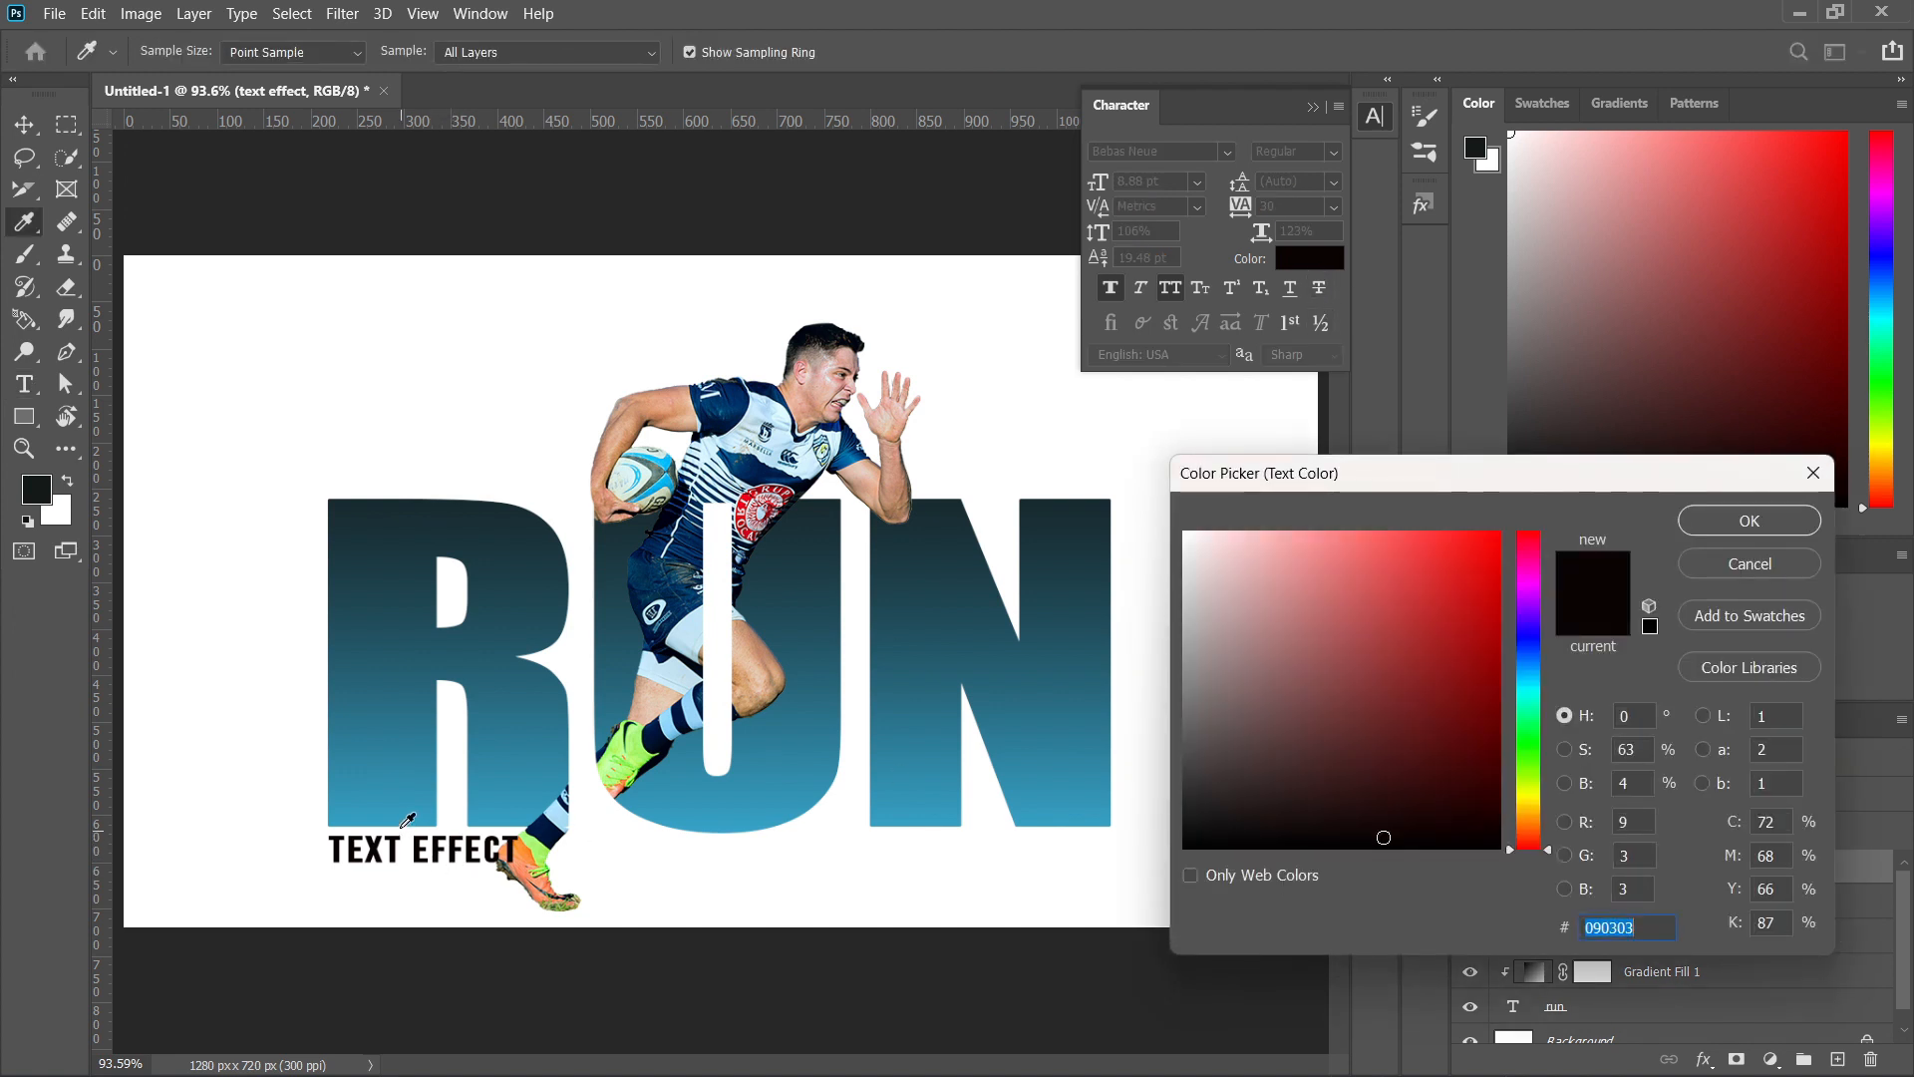
pyautogui.click(406, 800)
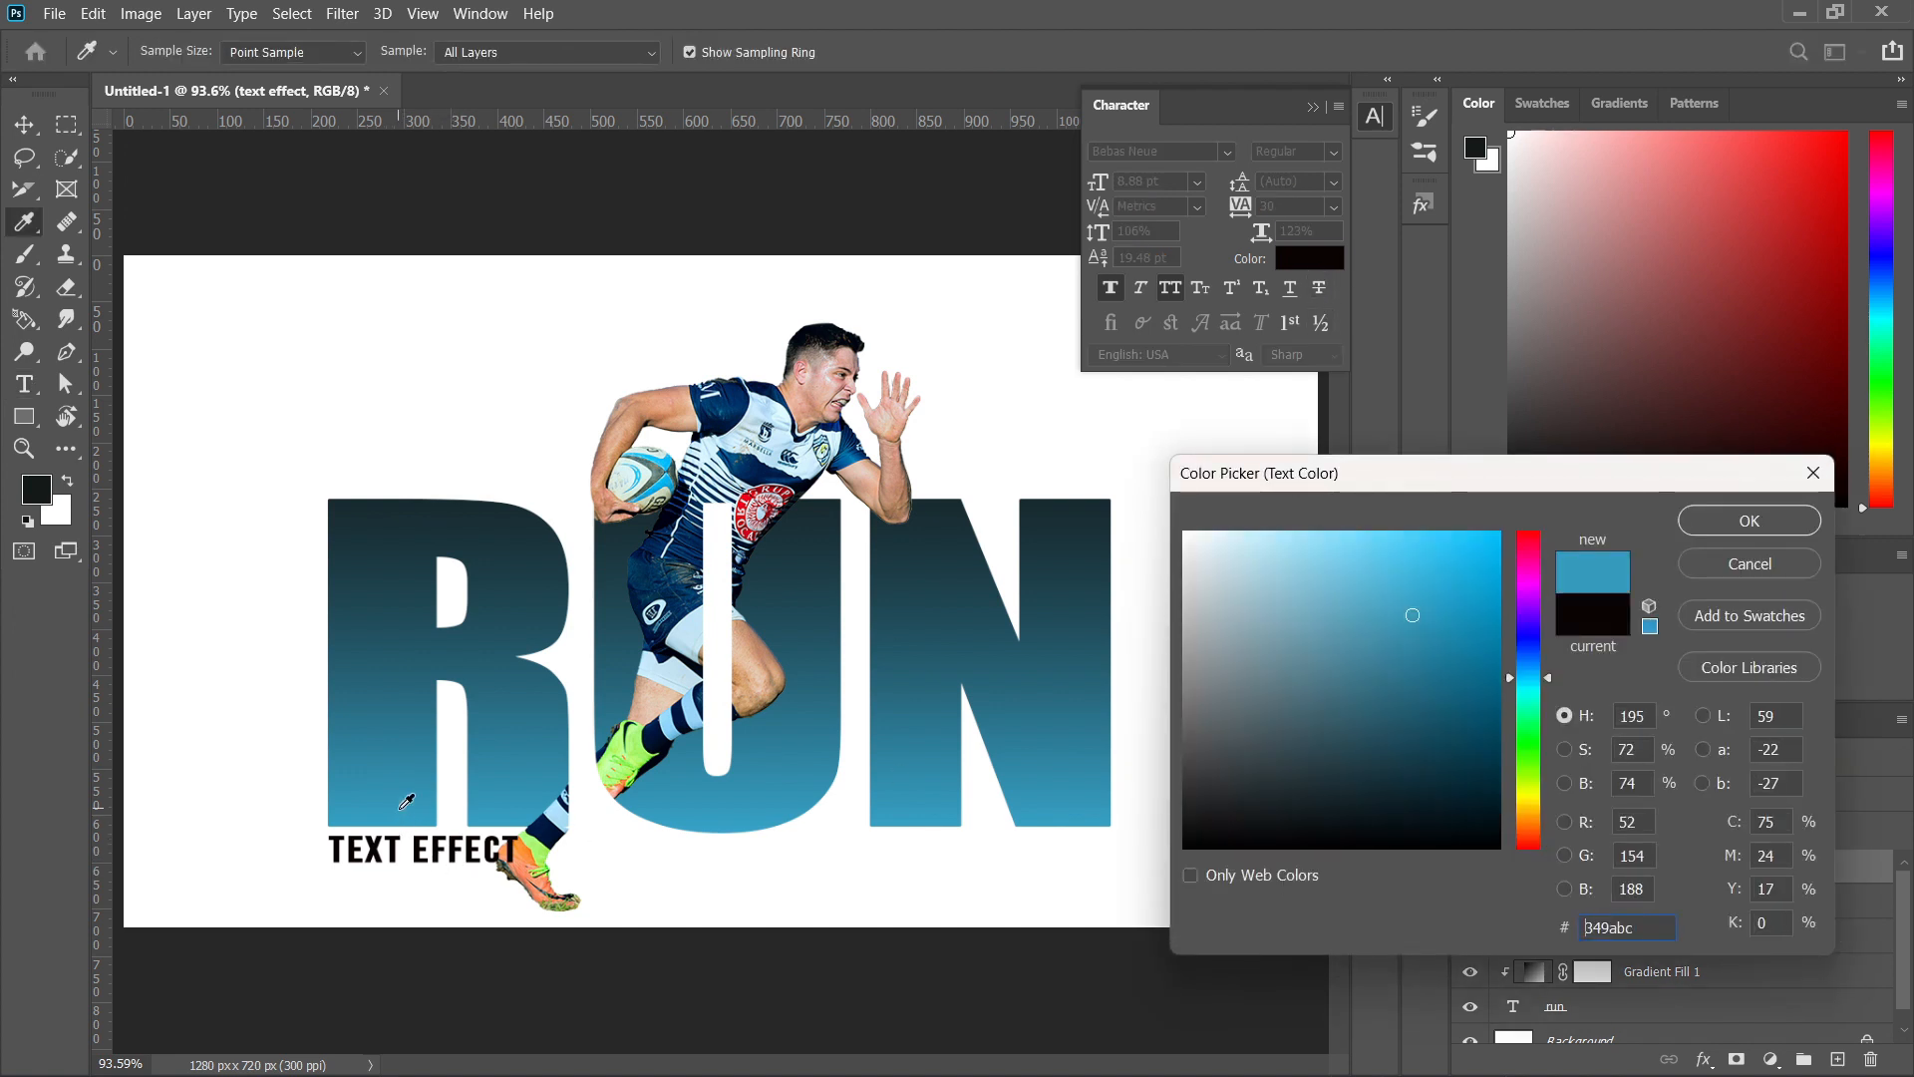
pyautogui.click(403, 733)
pyautogui.click(412, 711)
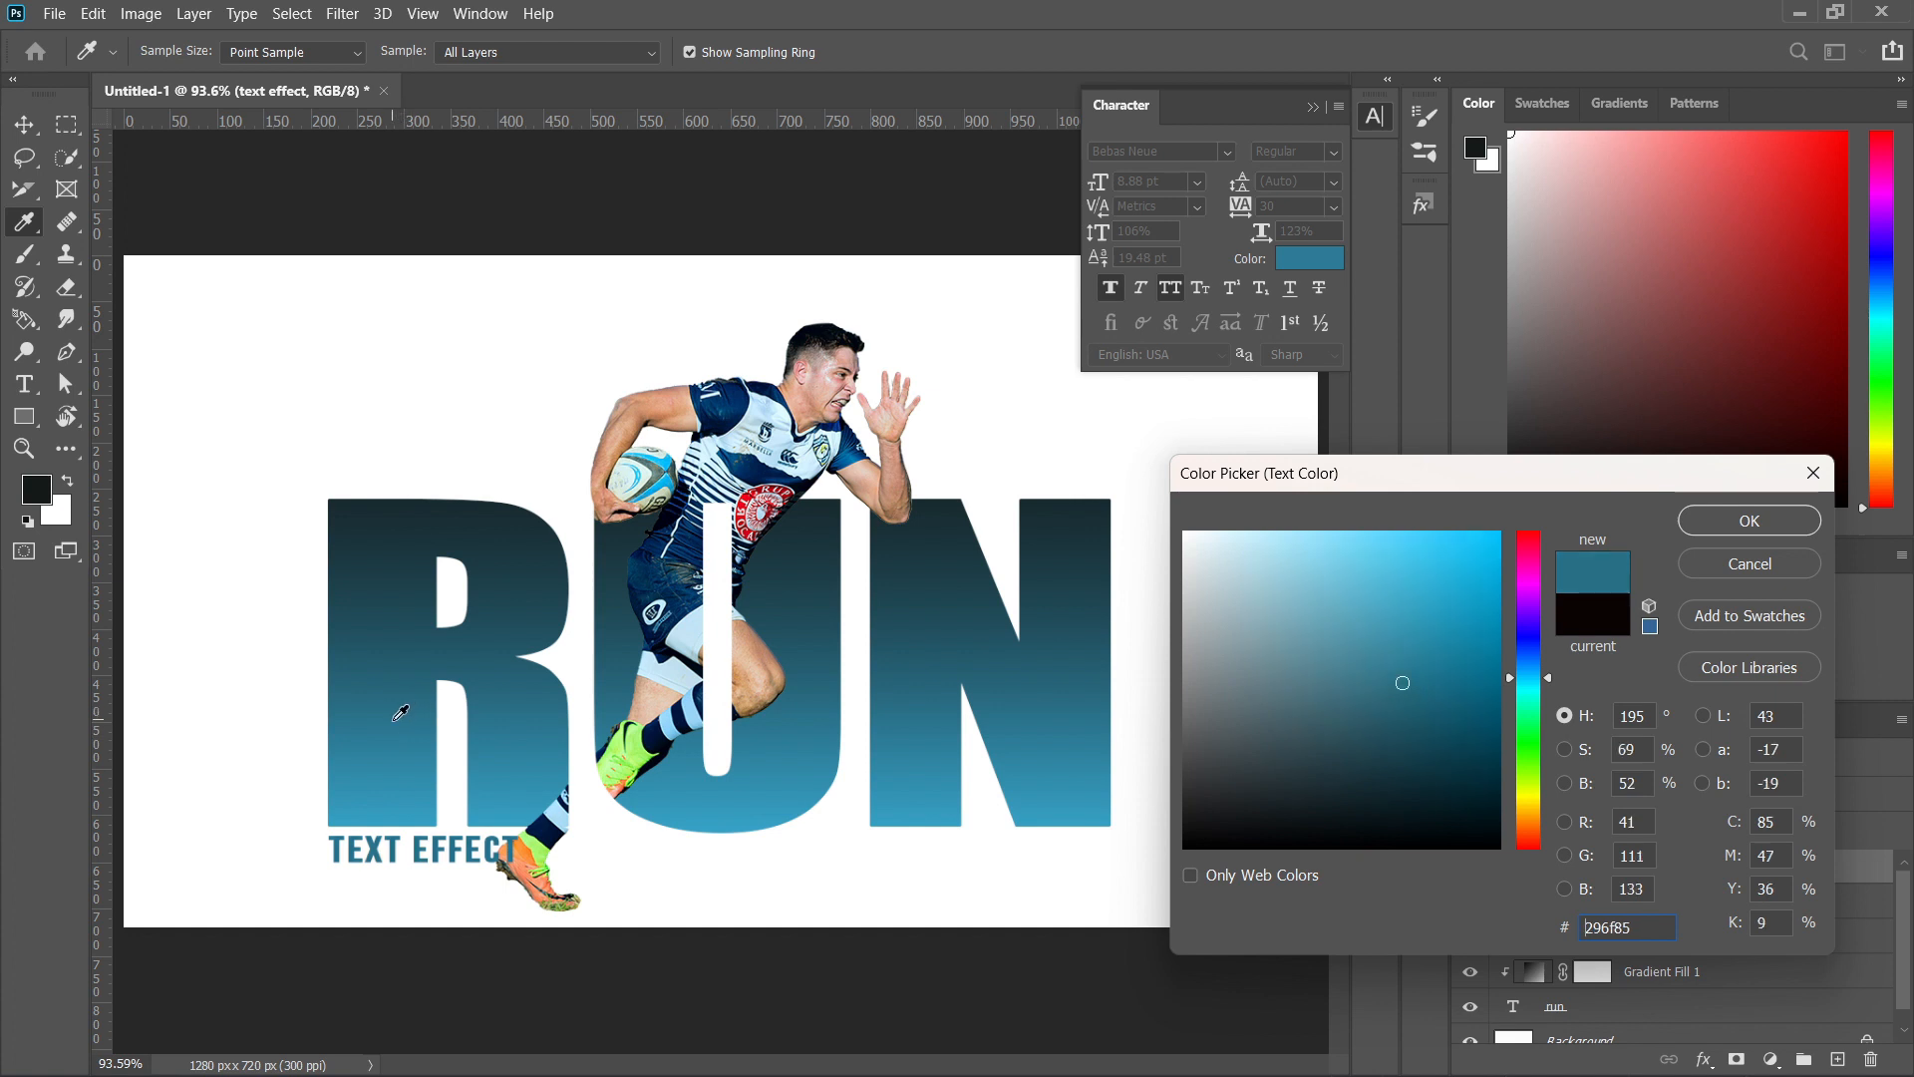
pyautogui.click(406, 664)
pyautogui.click(400, 686)
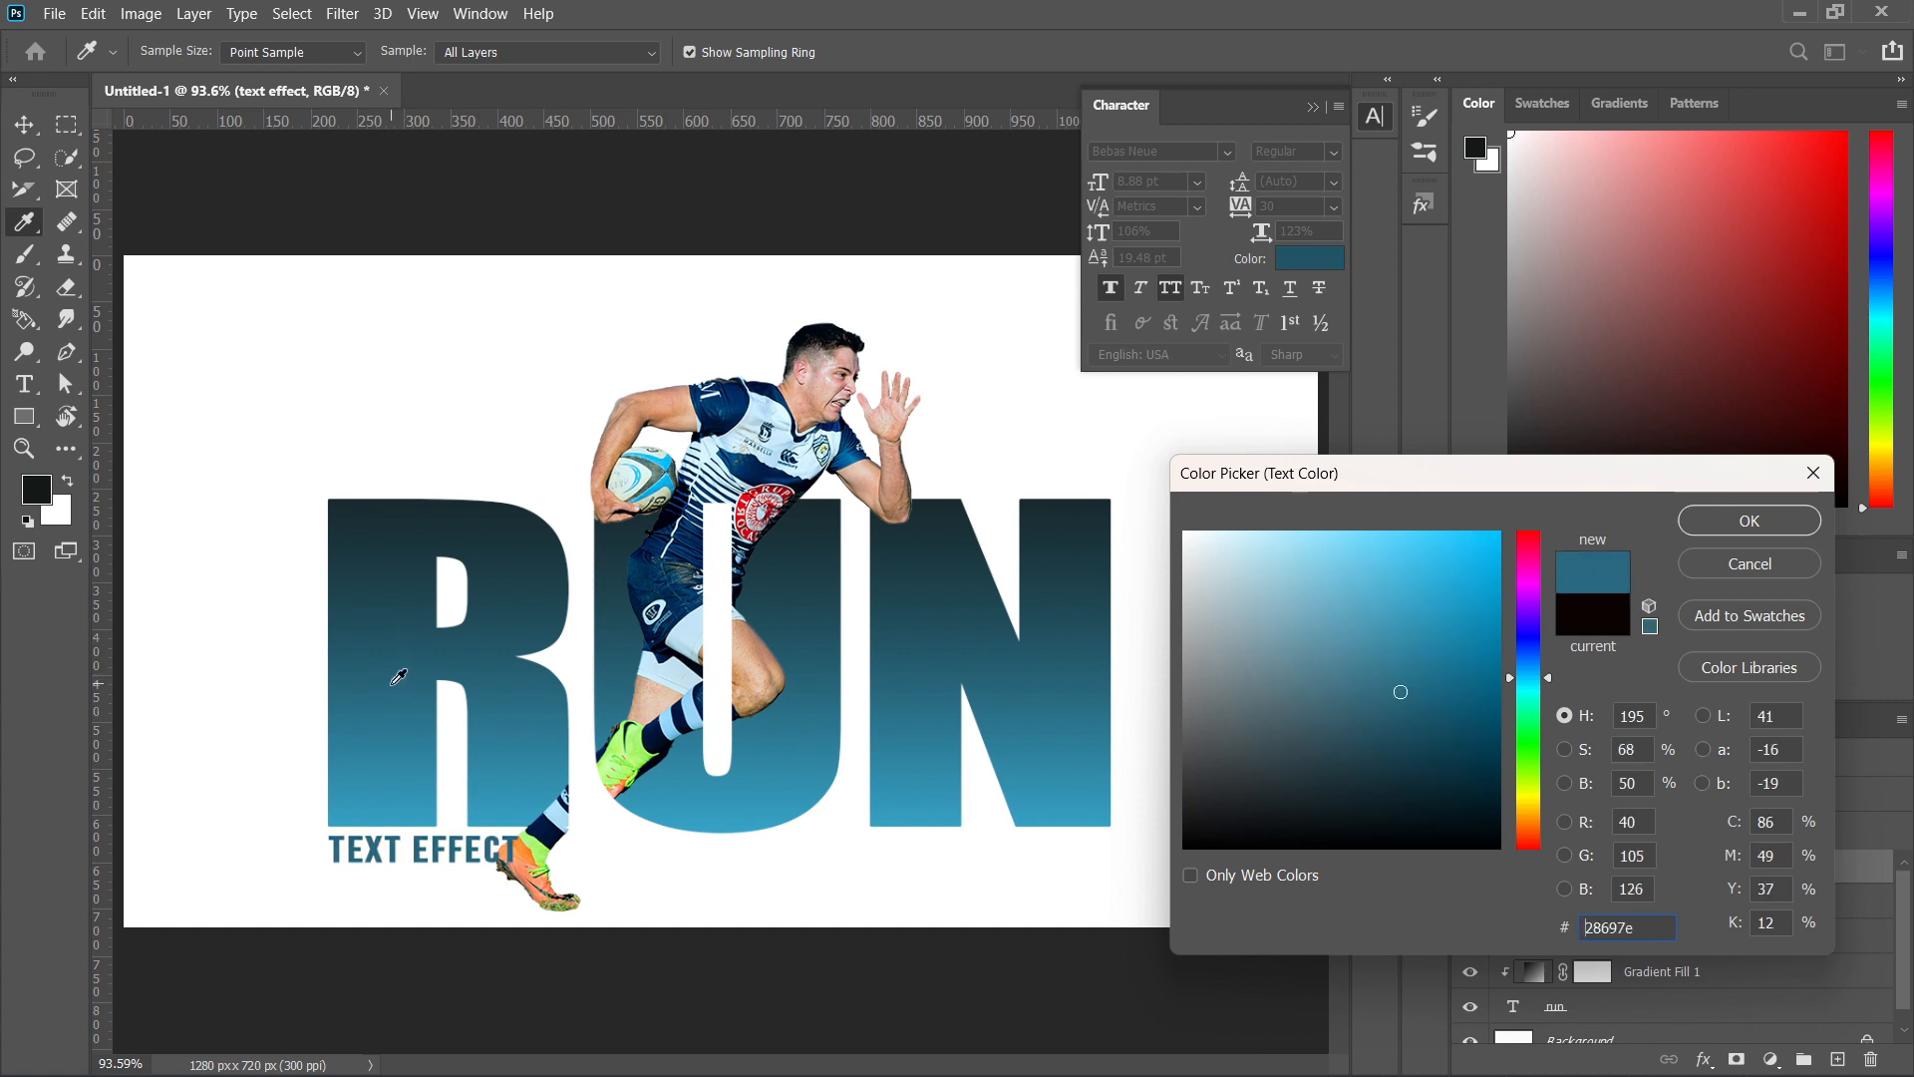
pyautogui.click(1744, 522)
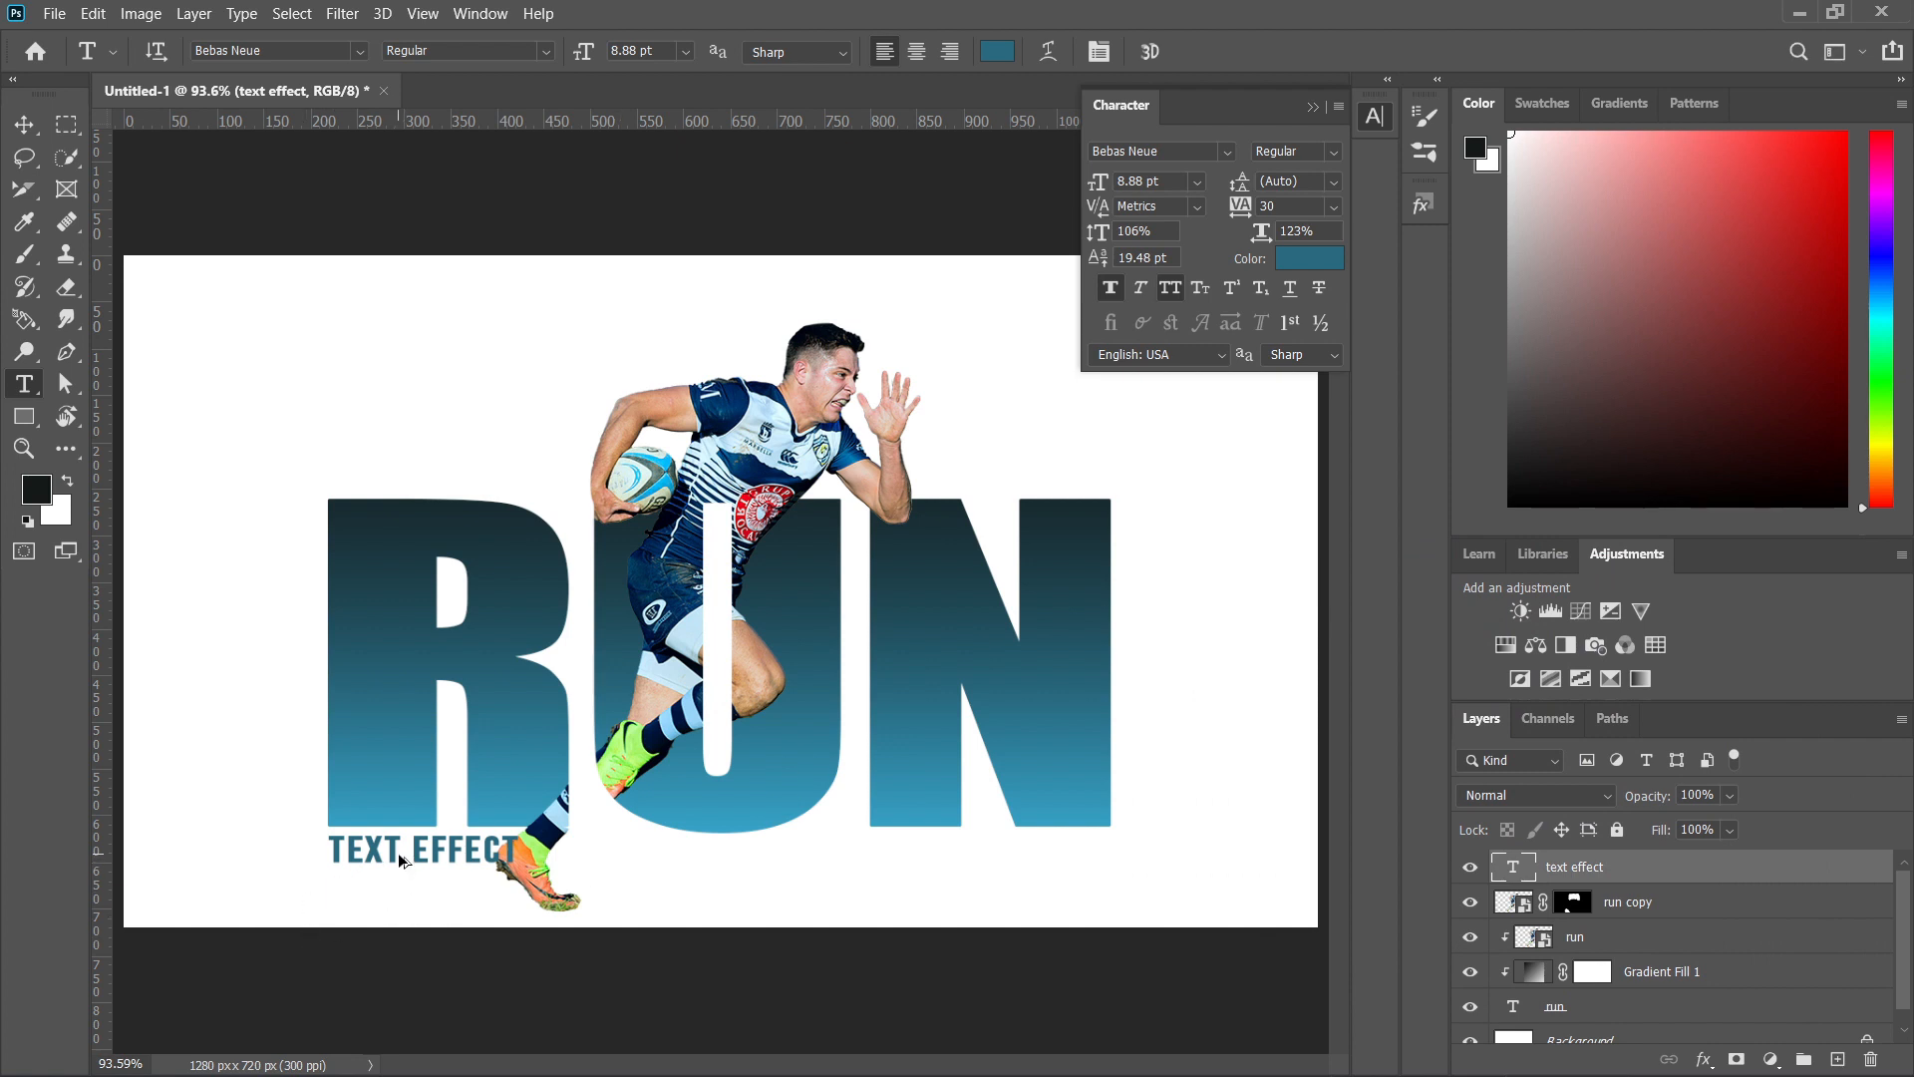
# Duplicate TEXT EFFECT to just above the N, flush with its right edge, and reword the copy as TYPOGRAPHY in a darker teal.
pyautogui.moveTo(398, 852); pyautogui.dragTo(990, 487)
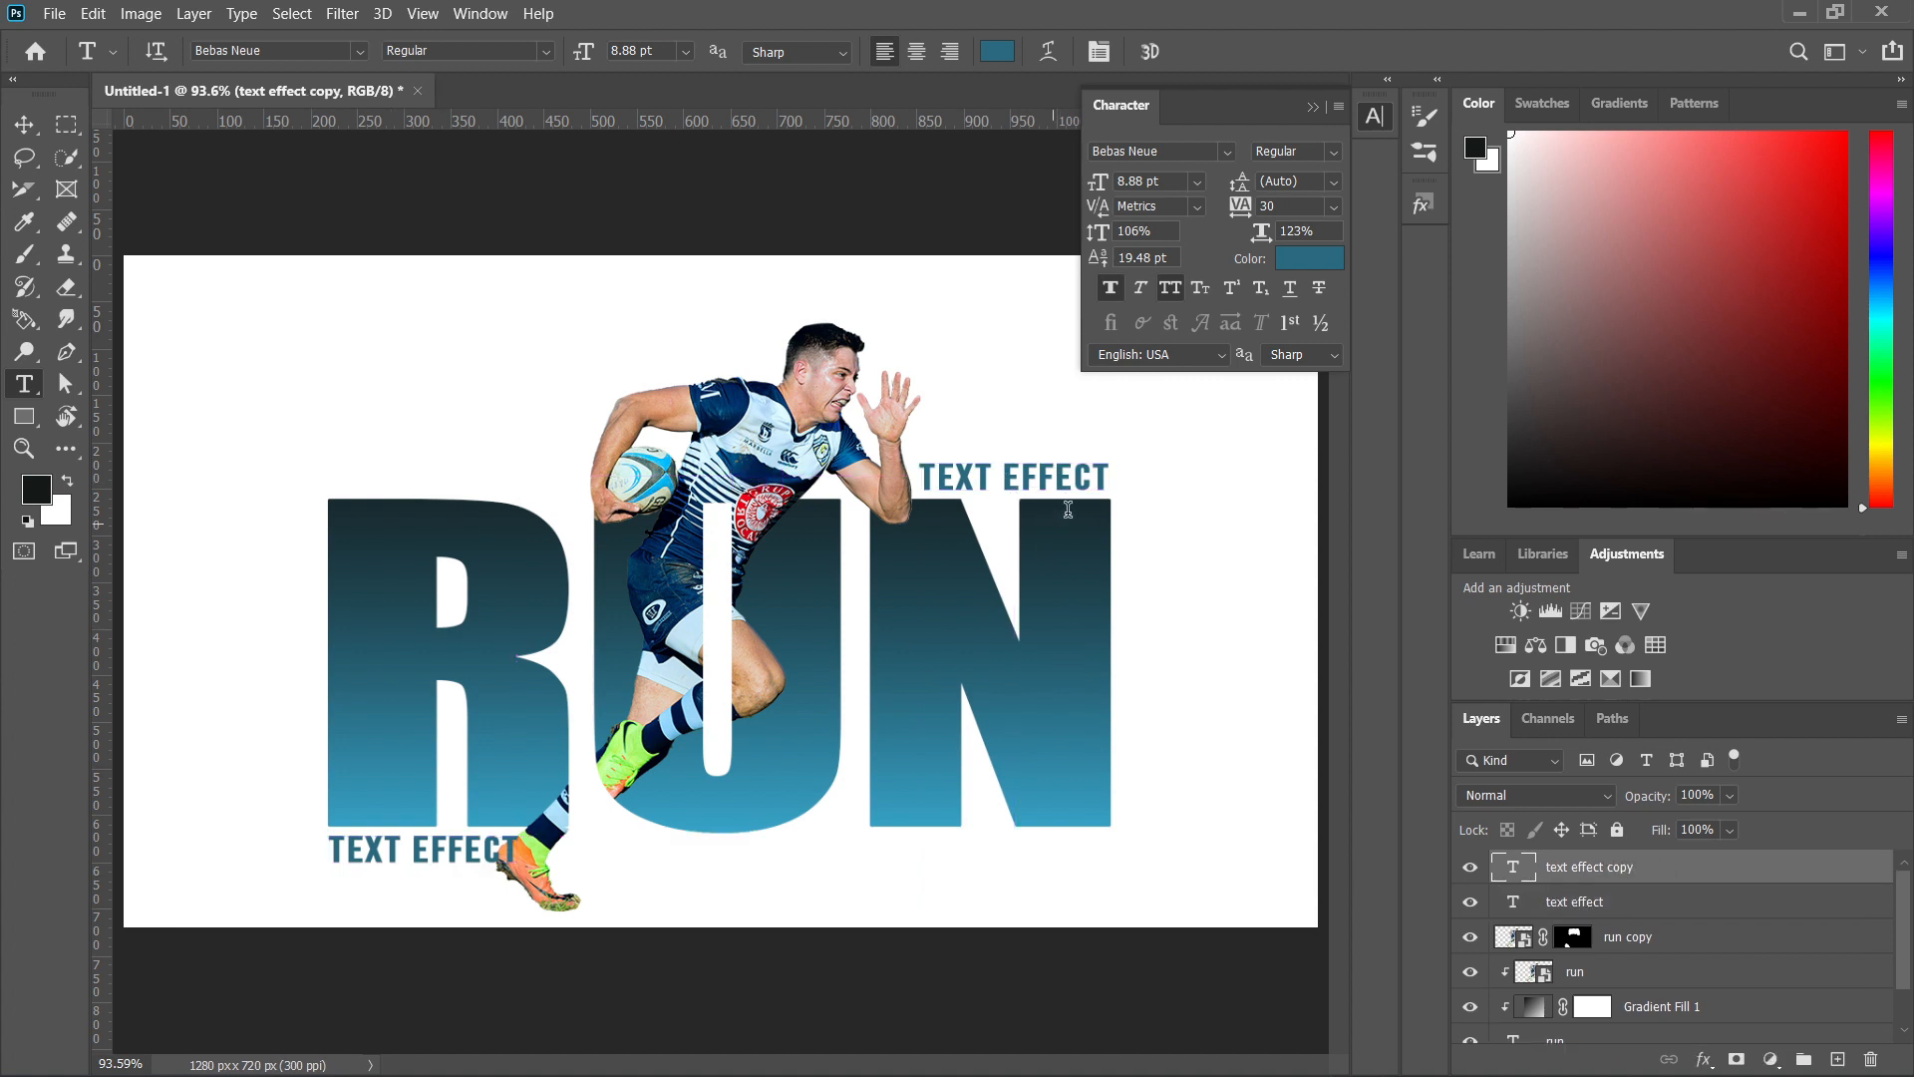
pyautogui.moveTo(1111, 467); pyautogui.dragTo(915, 455)
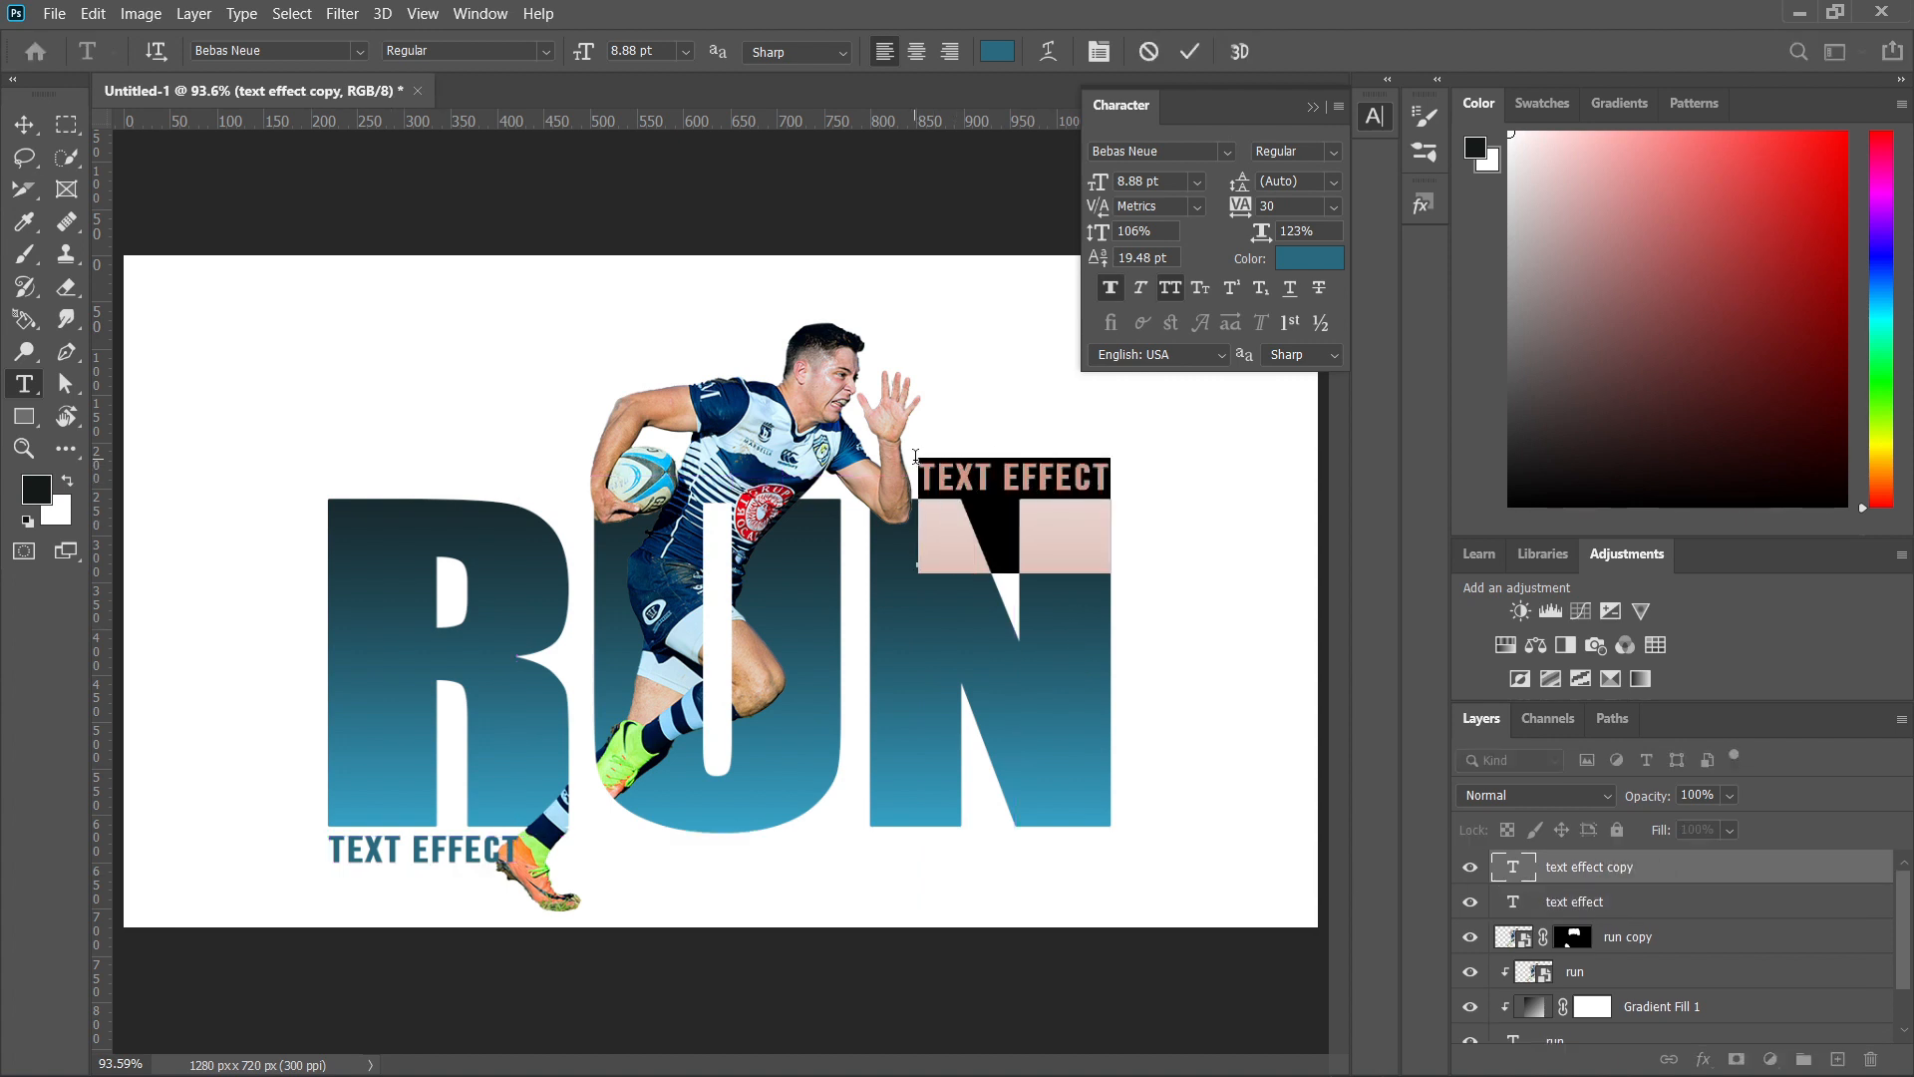
pyautogui.write('TYPO')
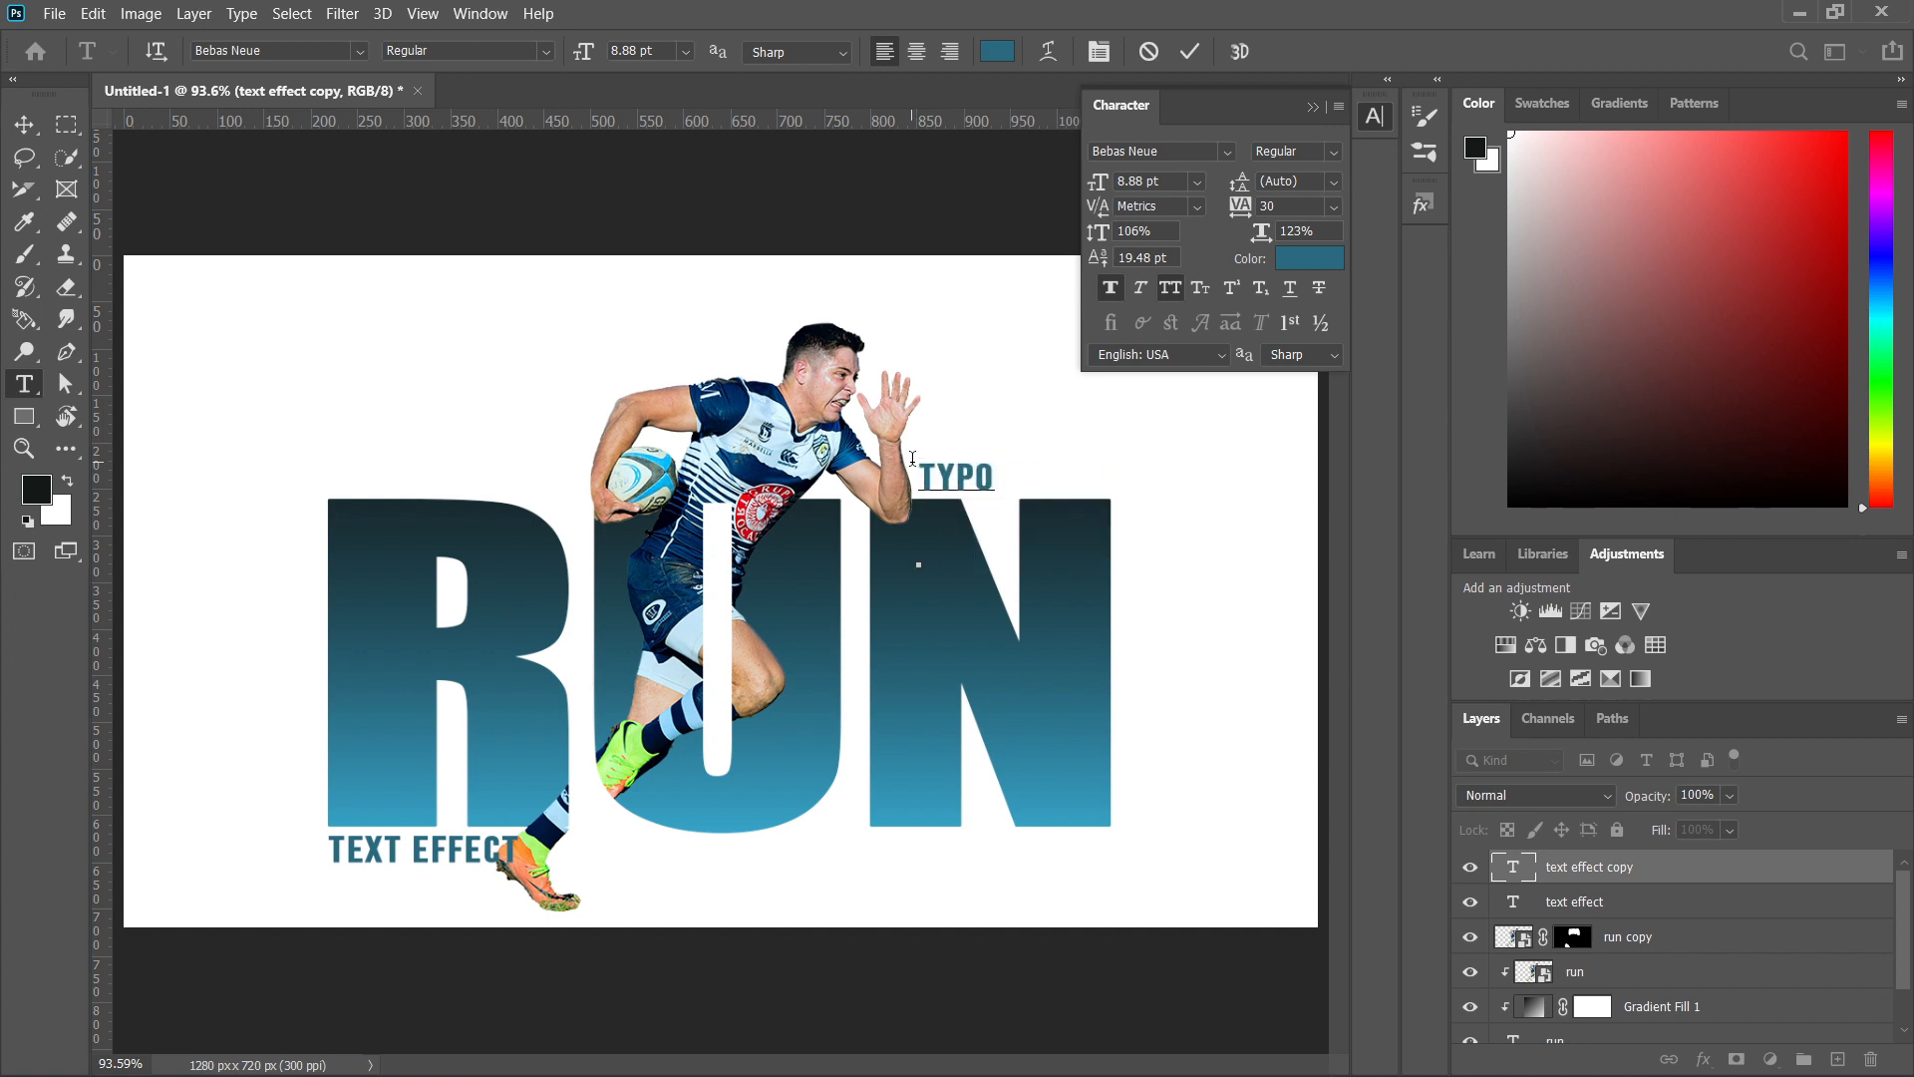
pyautogui.write('GRAPHY')
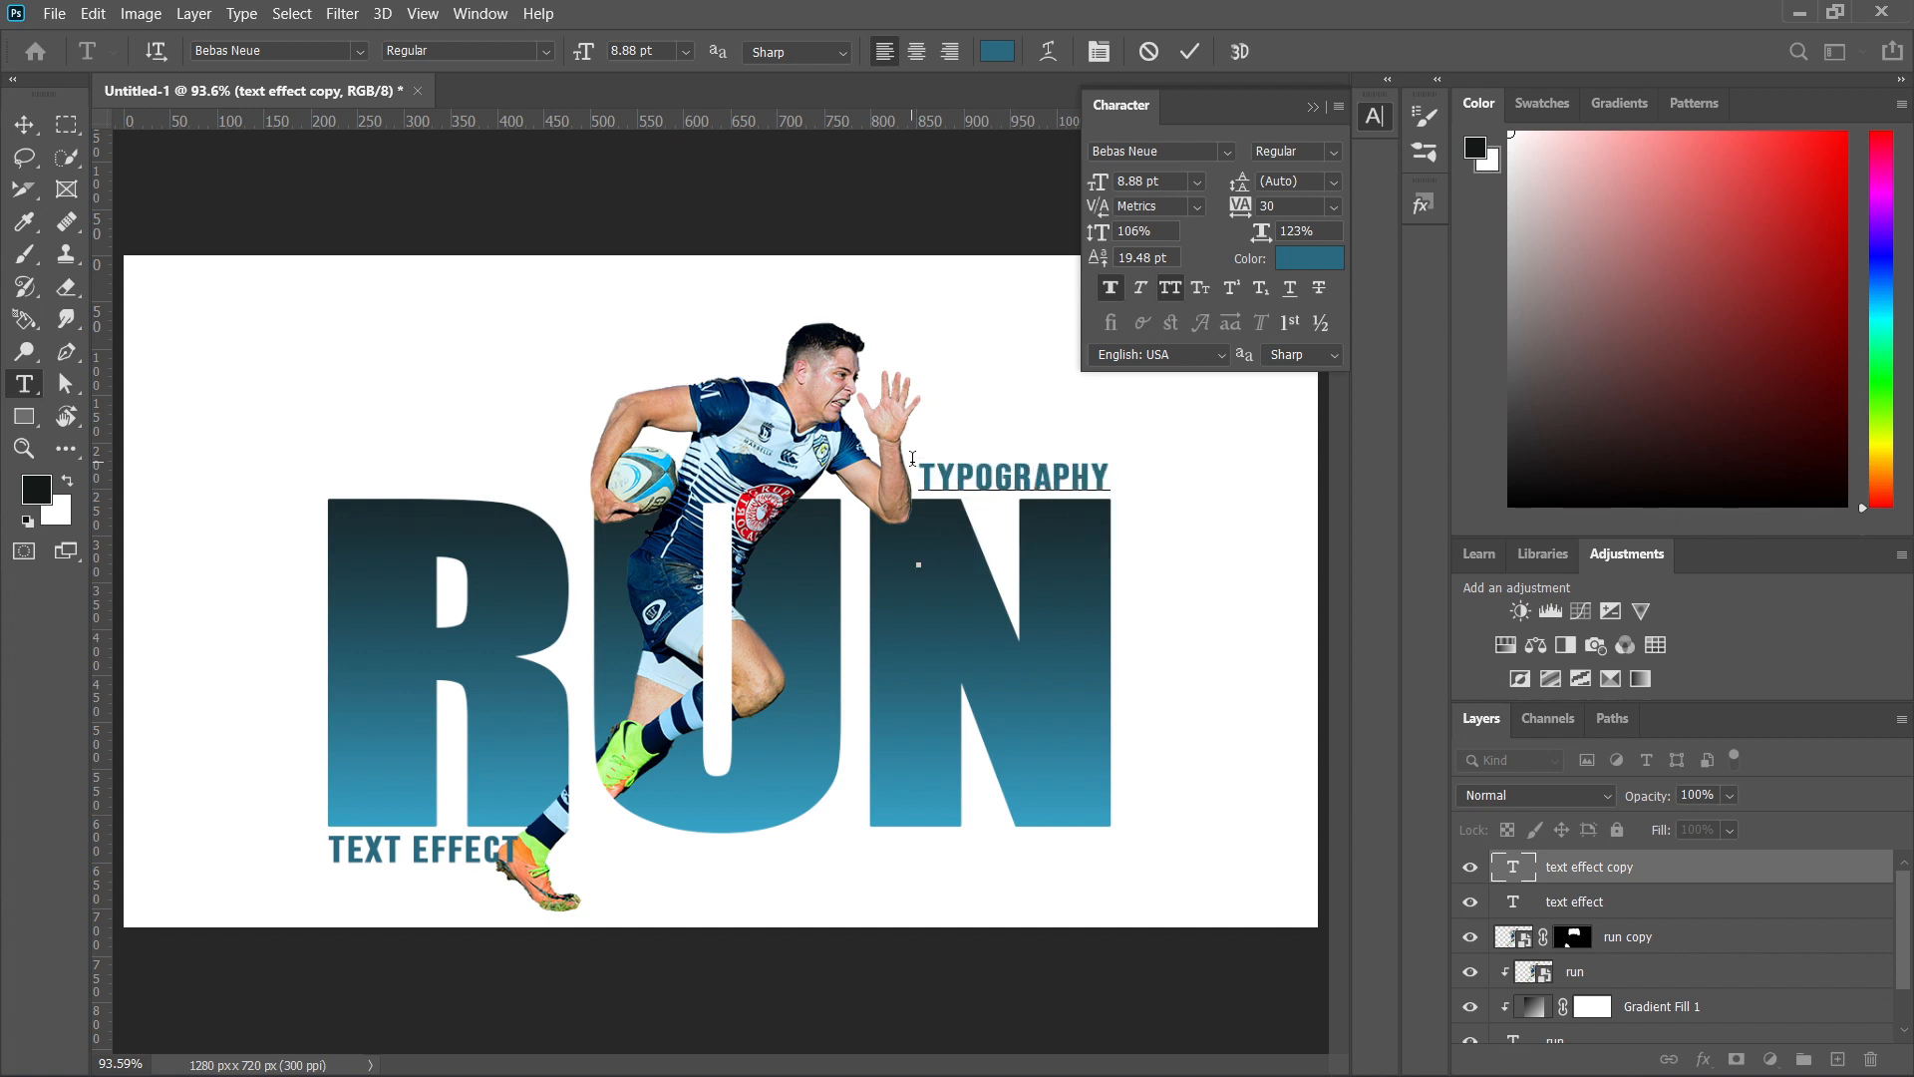
pyautogui.click(1324, 261)
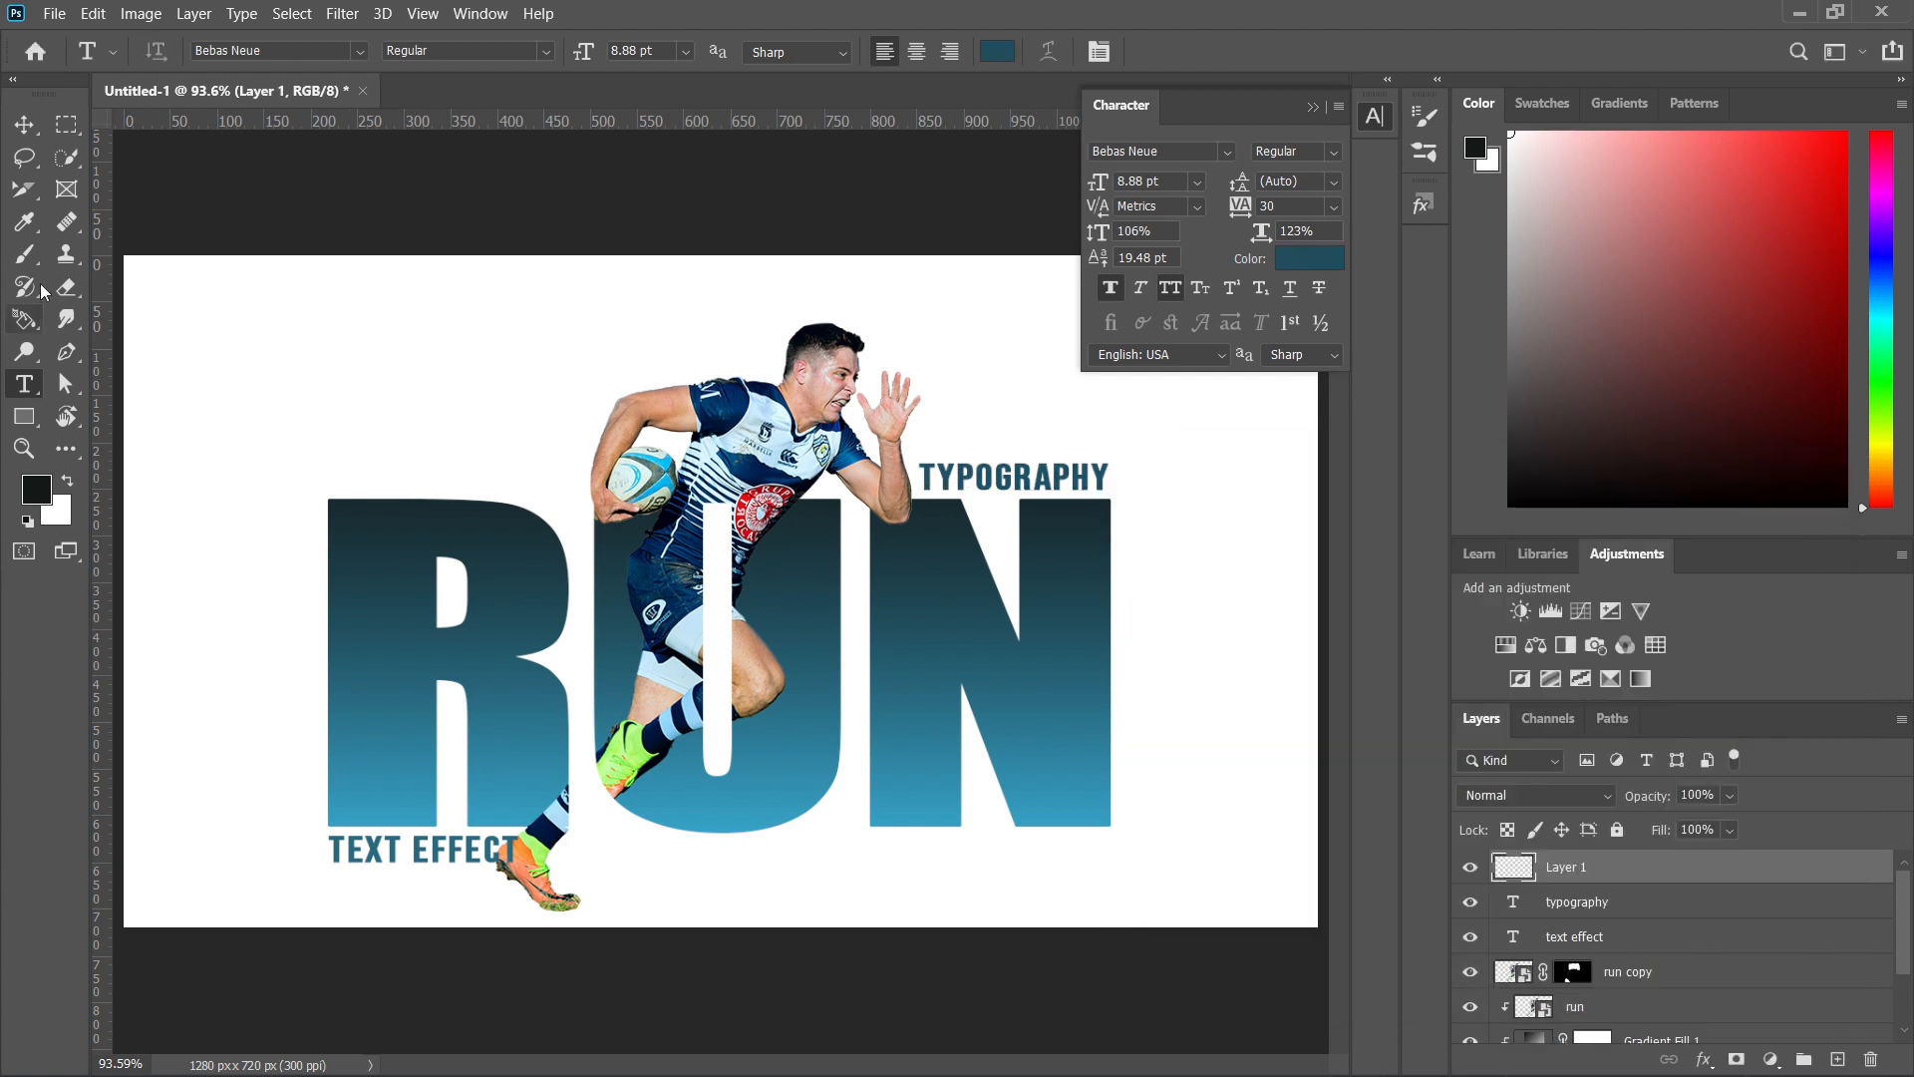
# Add an empty layer on top and prepare a soft brush with a flattened elliptical tip, 200 px size and 26% flow.
pyautogui.click(36, 255)
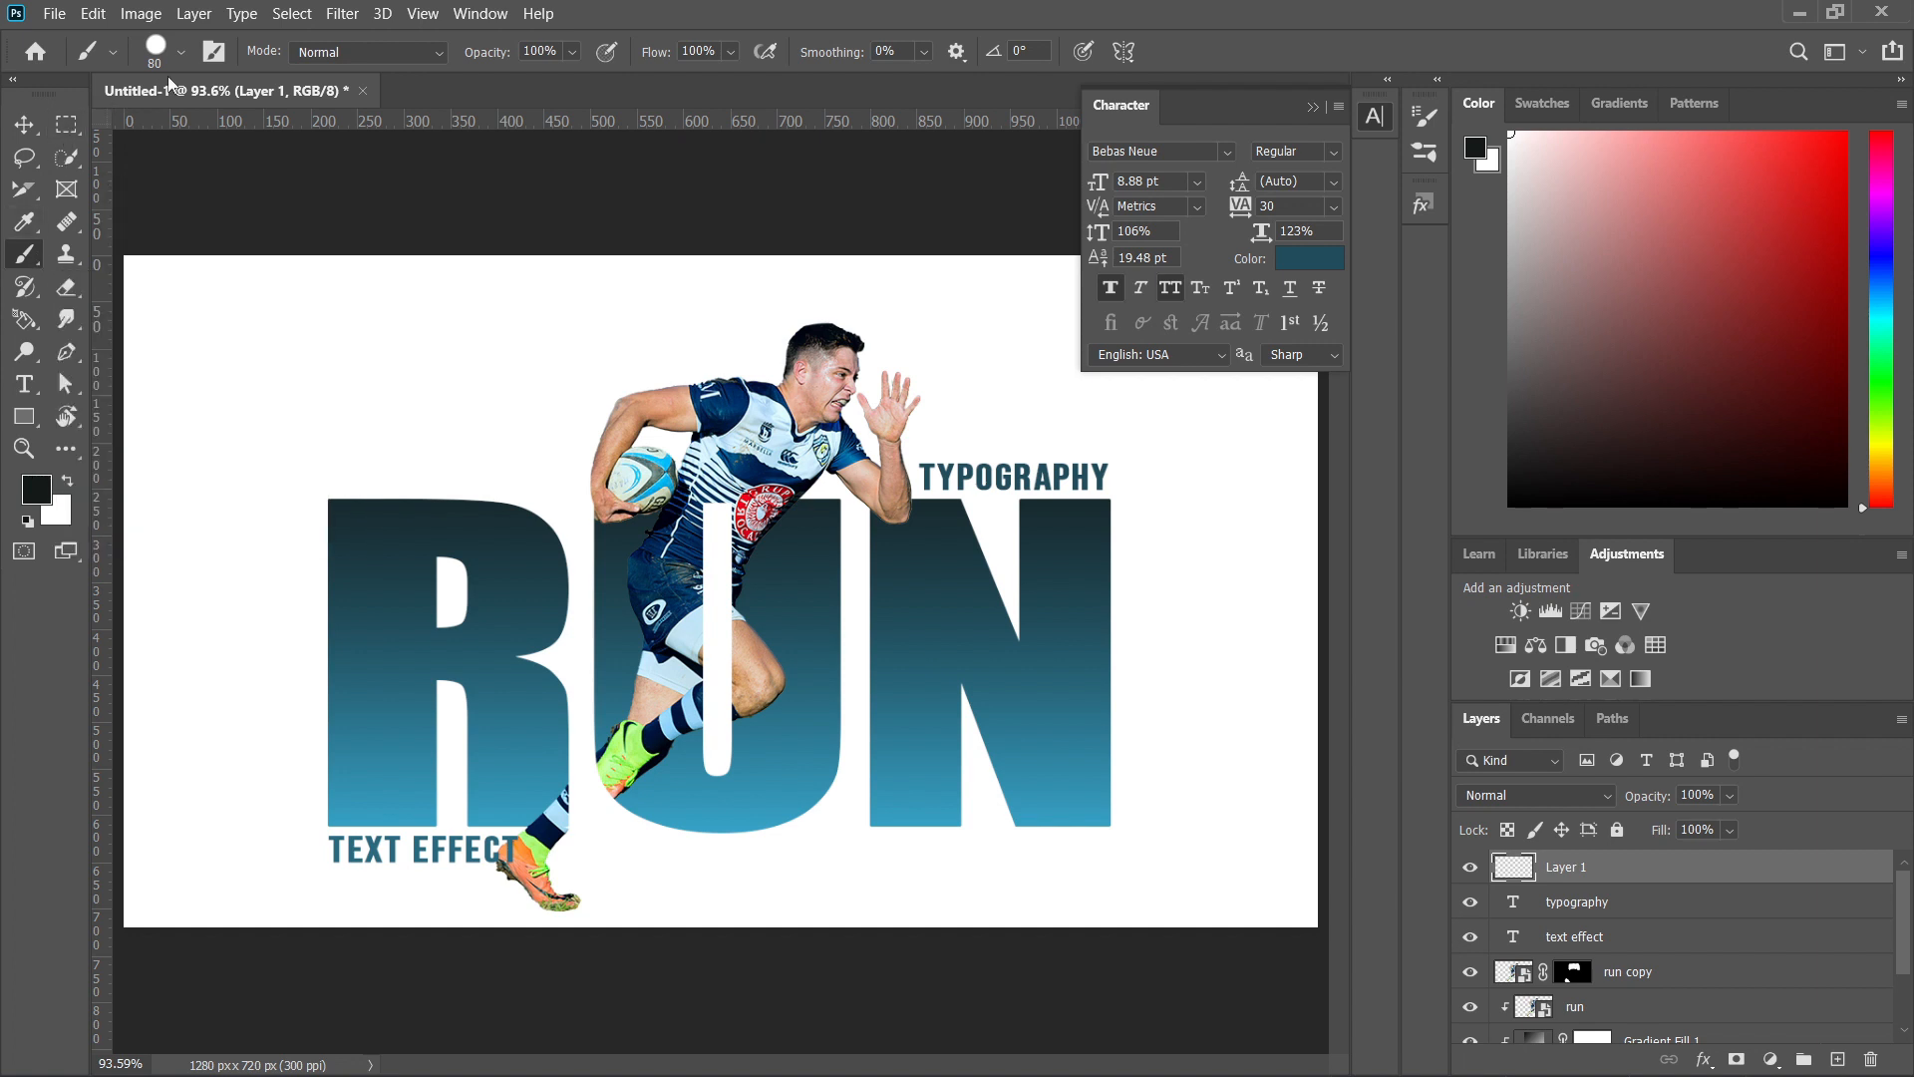
pyautogui.click(181, 53)
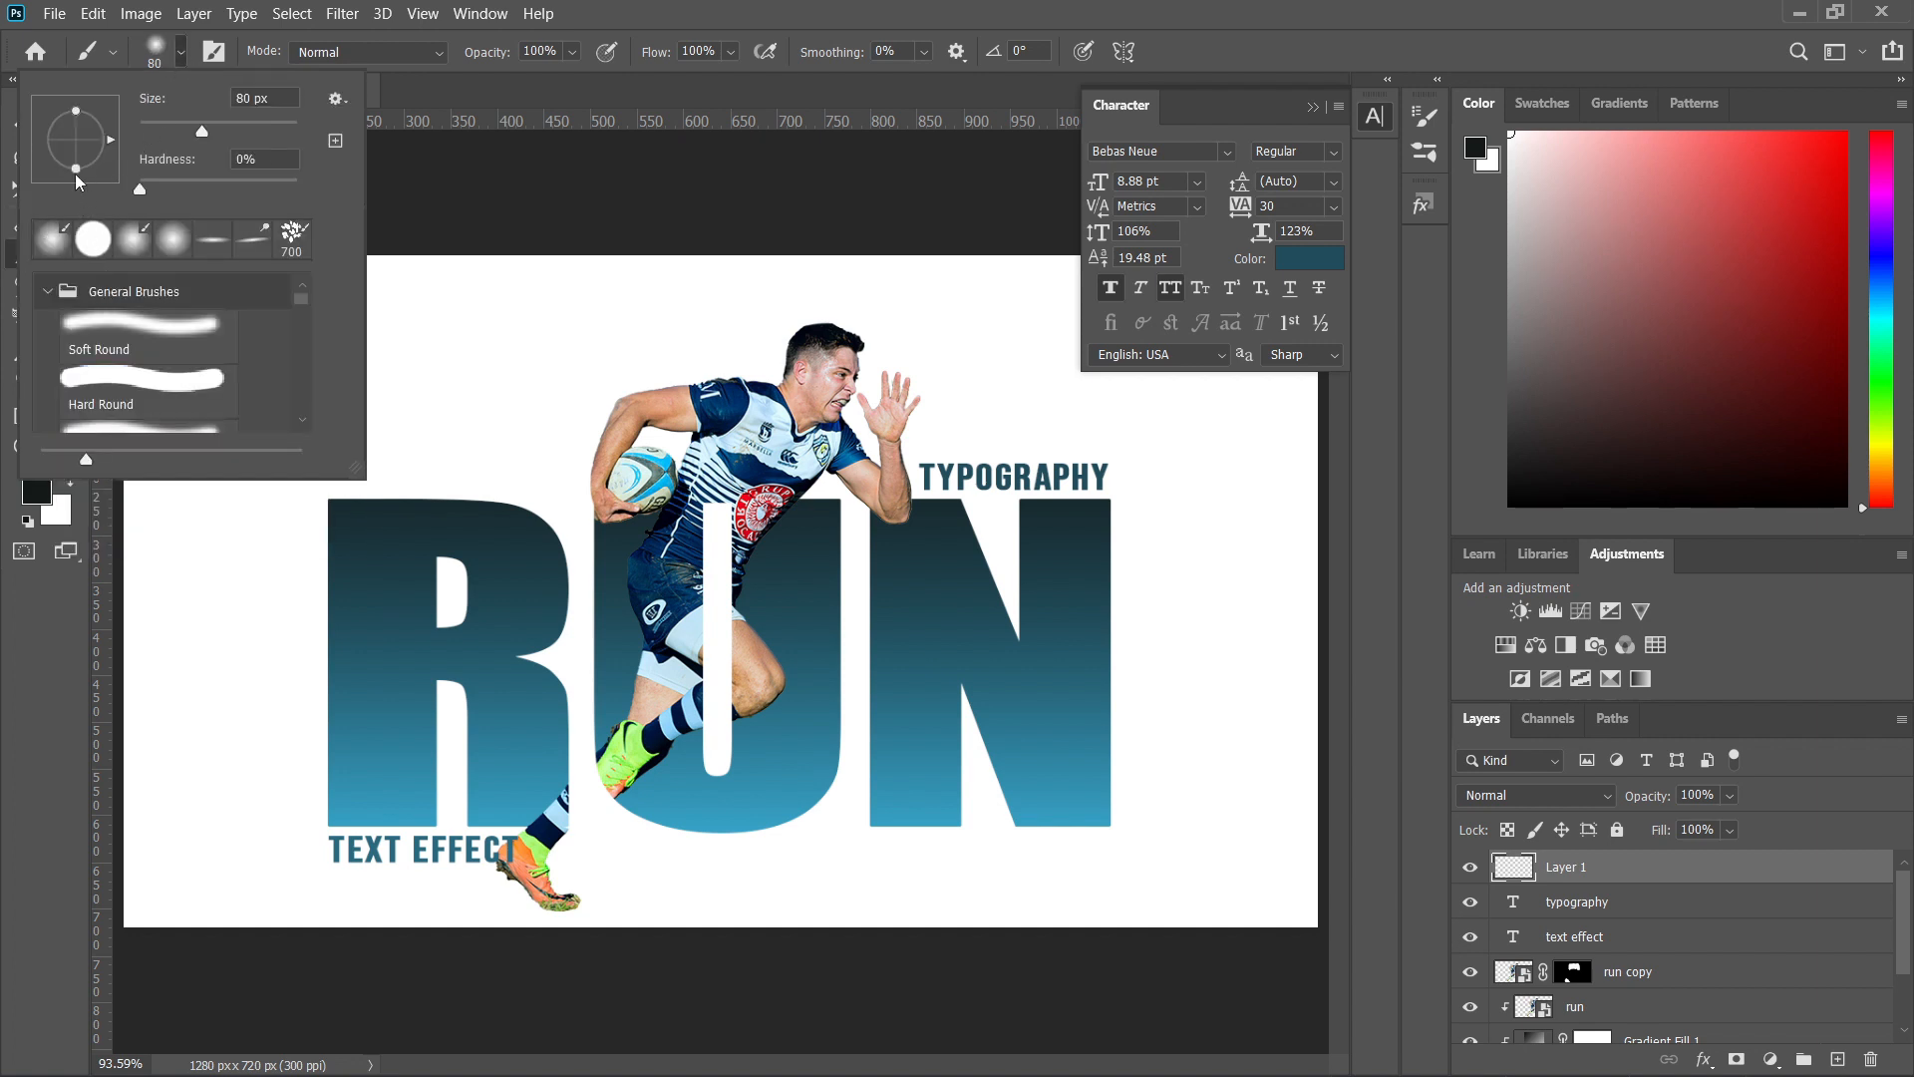
pyautogui.moveTo(76, 169); pyautogui.dragTo(77, 148)
pyautogui.click(56, 597)
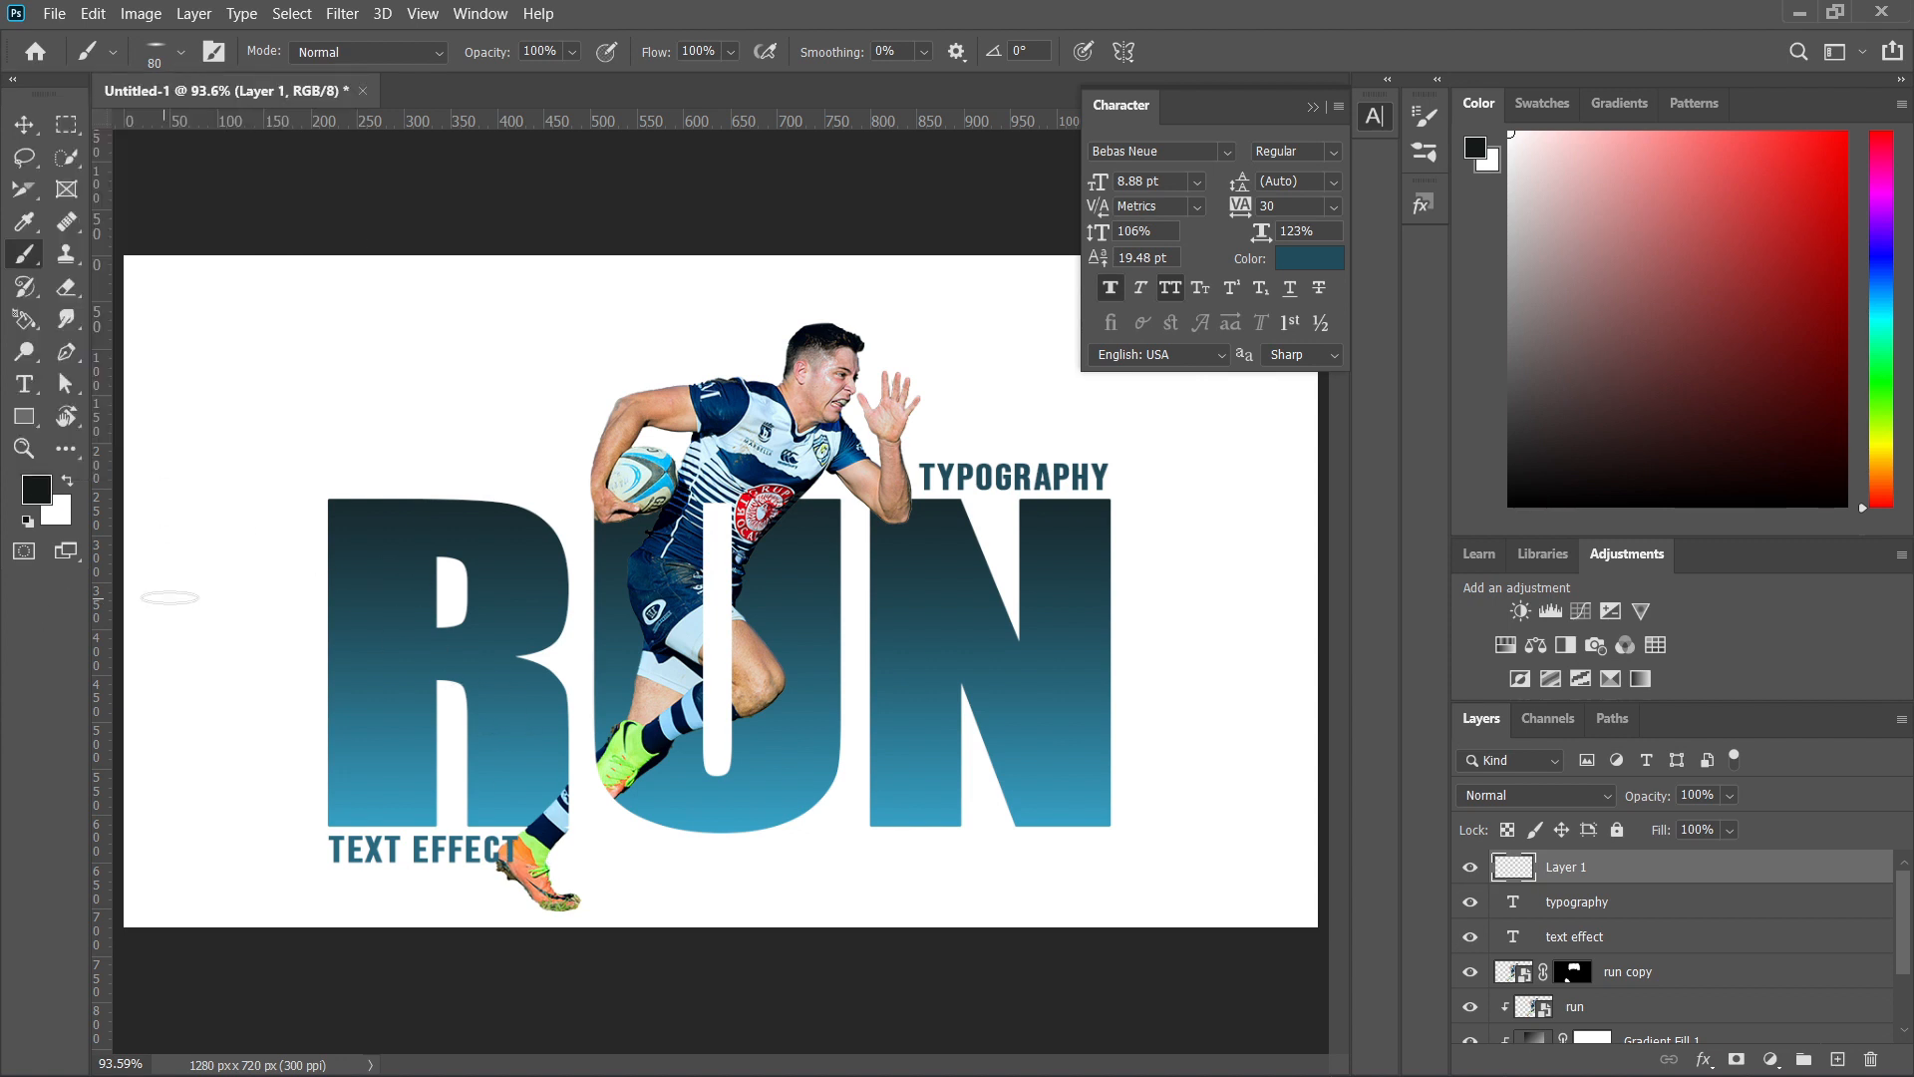
pyautogui.press(']')
pyautogui.press(']')
pyautogui.press(']')
pyautogui.press(']')
pyautogui.press(']')
pyautogui.press(']')
pyautogui.click(731, 52)
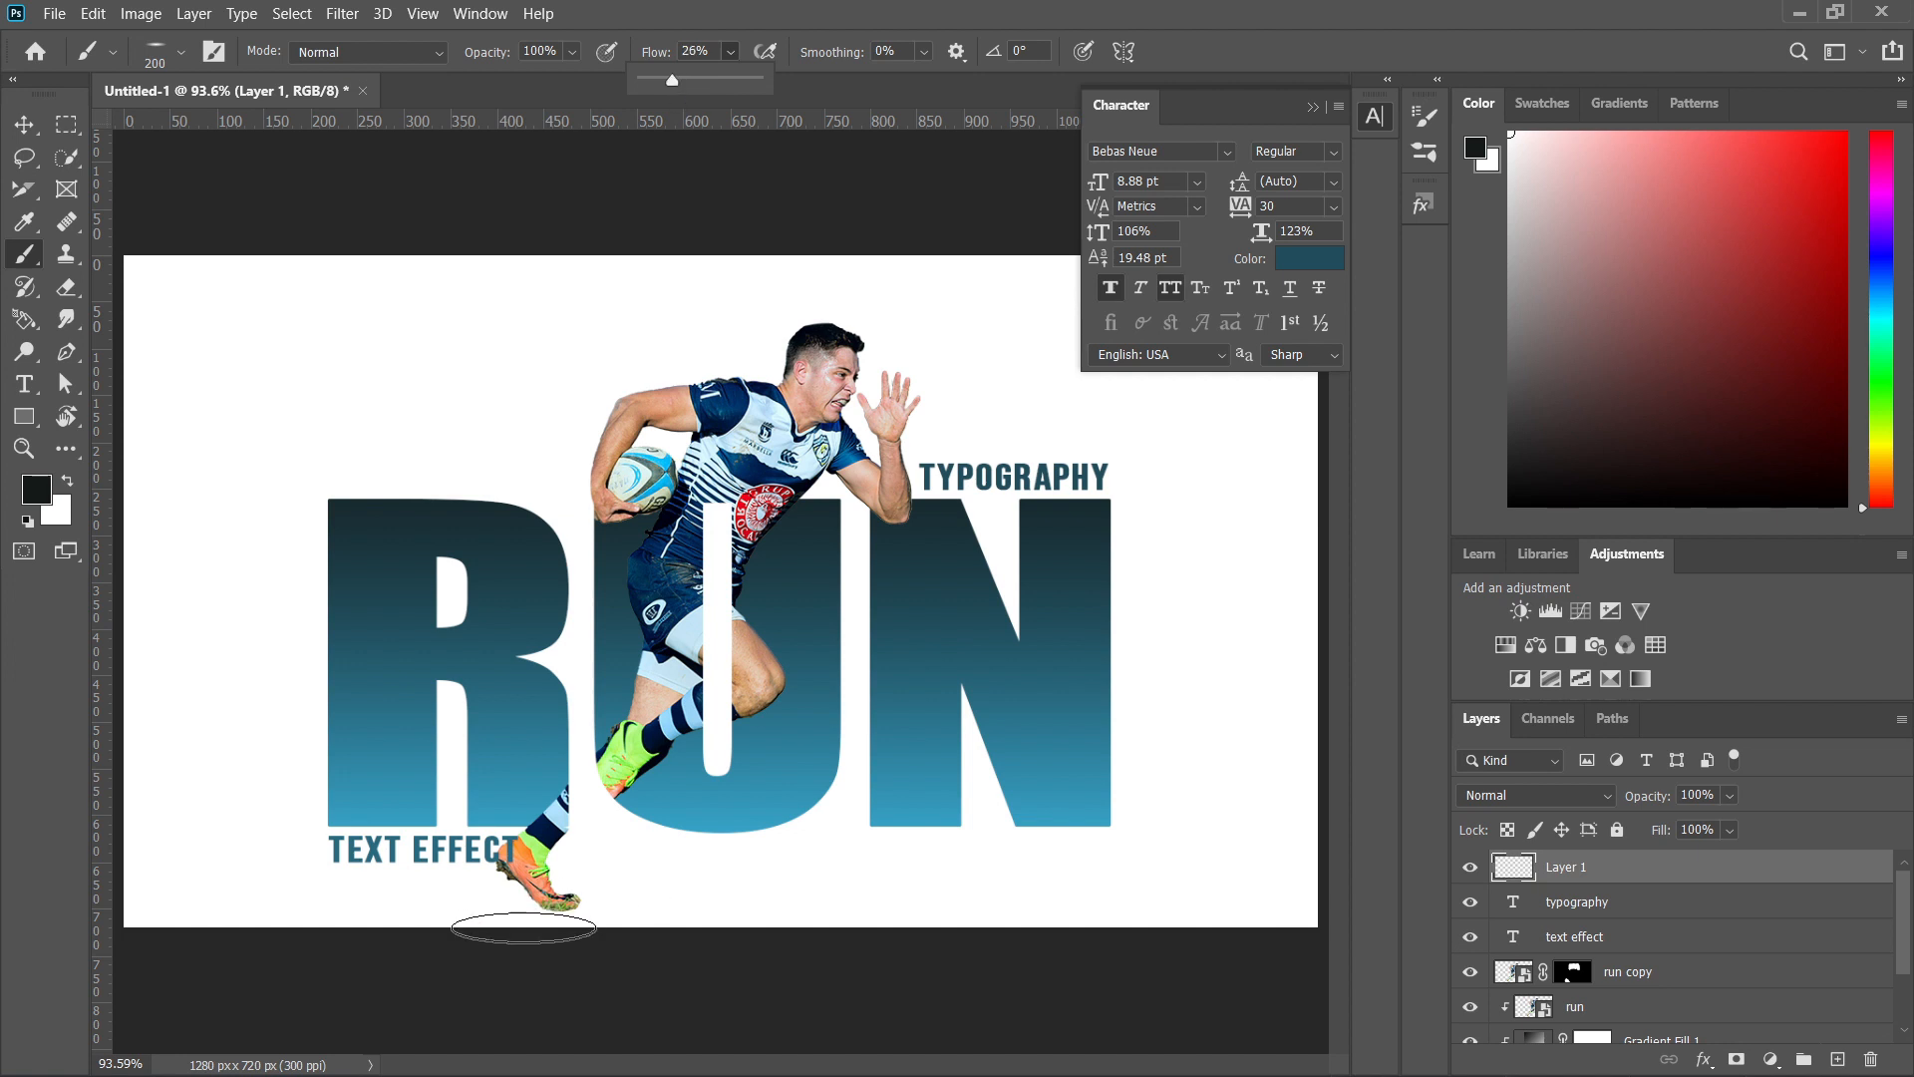
# Tilt the brush tip to -8° and paint a soft dark shadow beneath the runner's rear shoe.
pyautogui.click(177, 53)
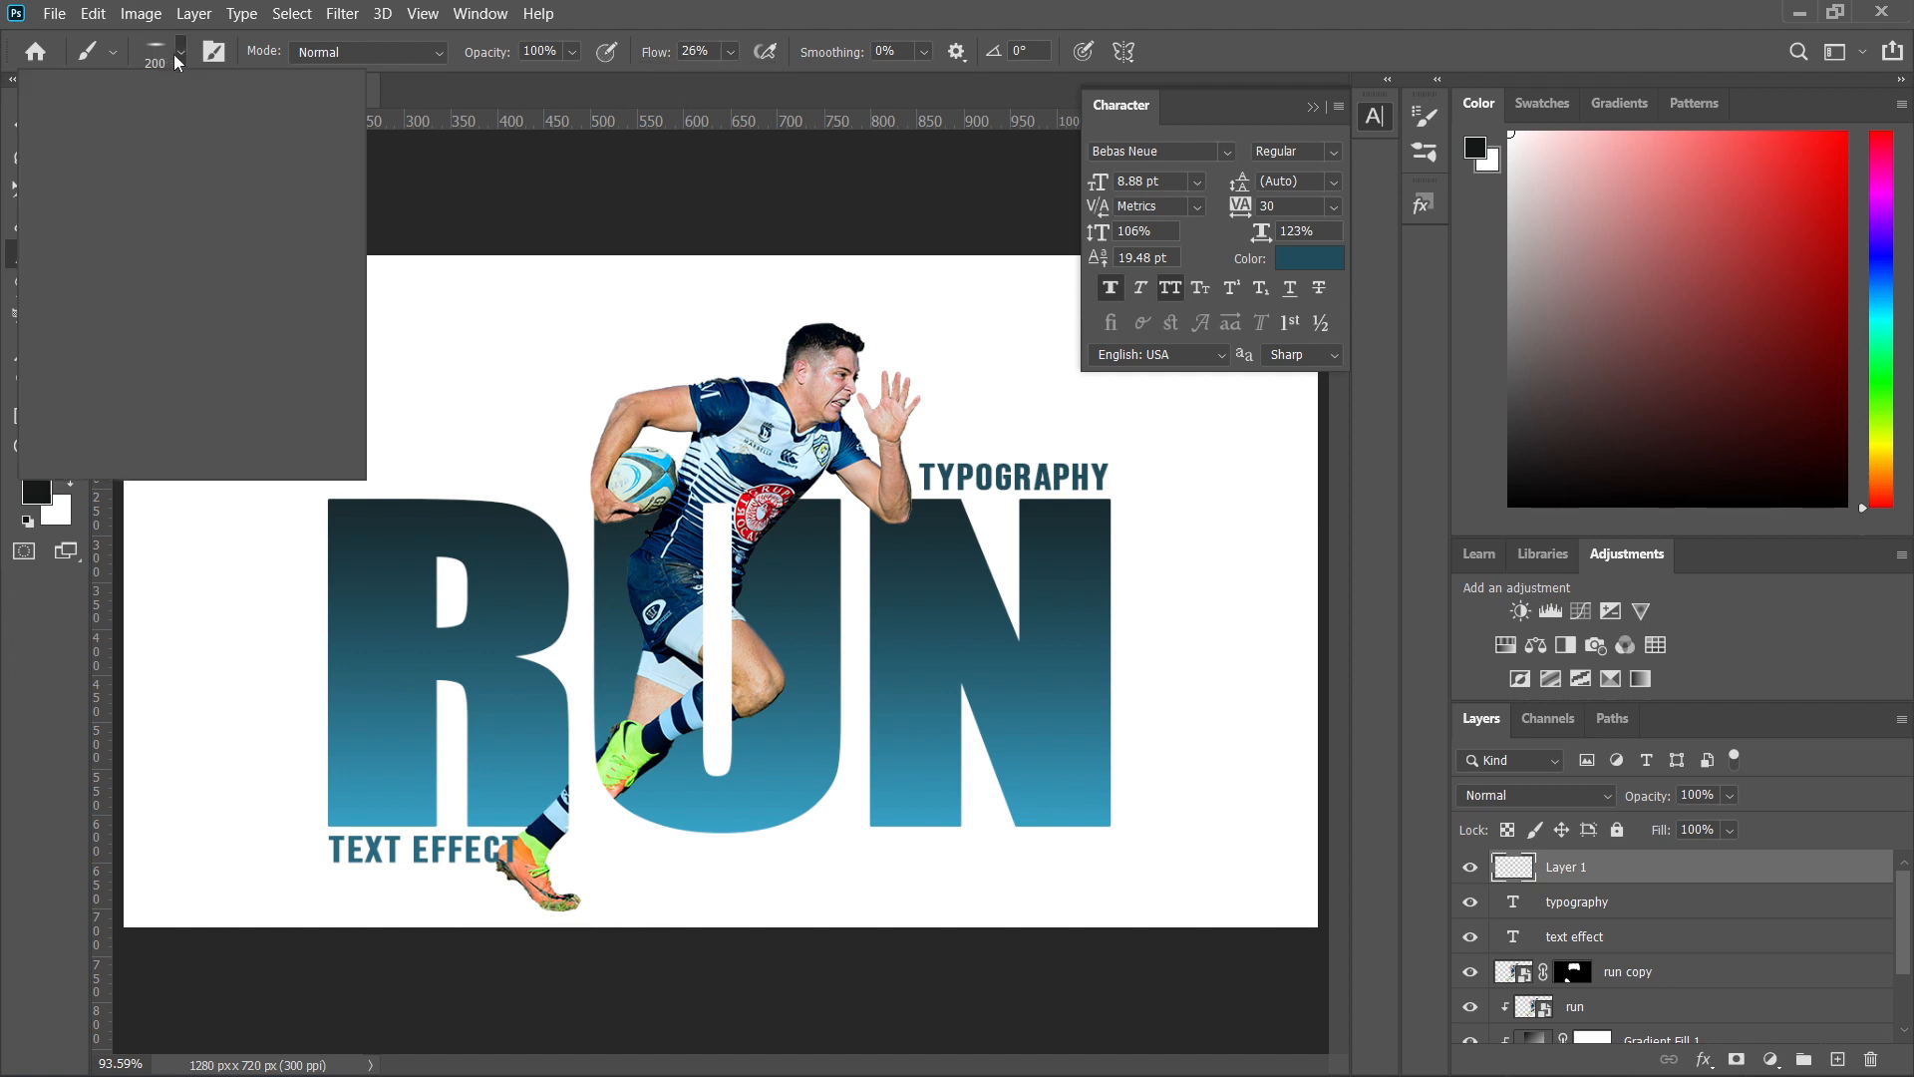
pyautogui.moveTo(82, 154); pyautogui.dragTo(82, 146)
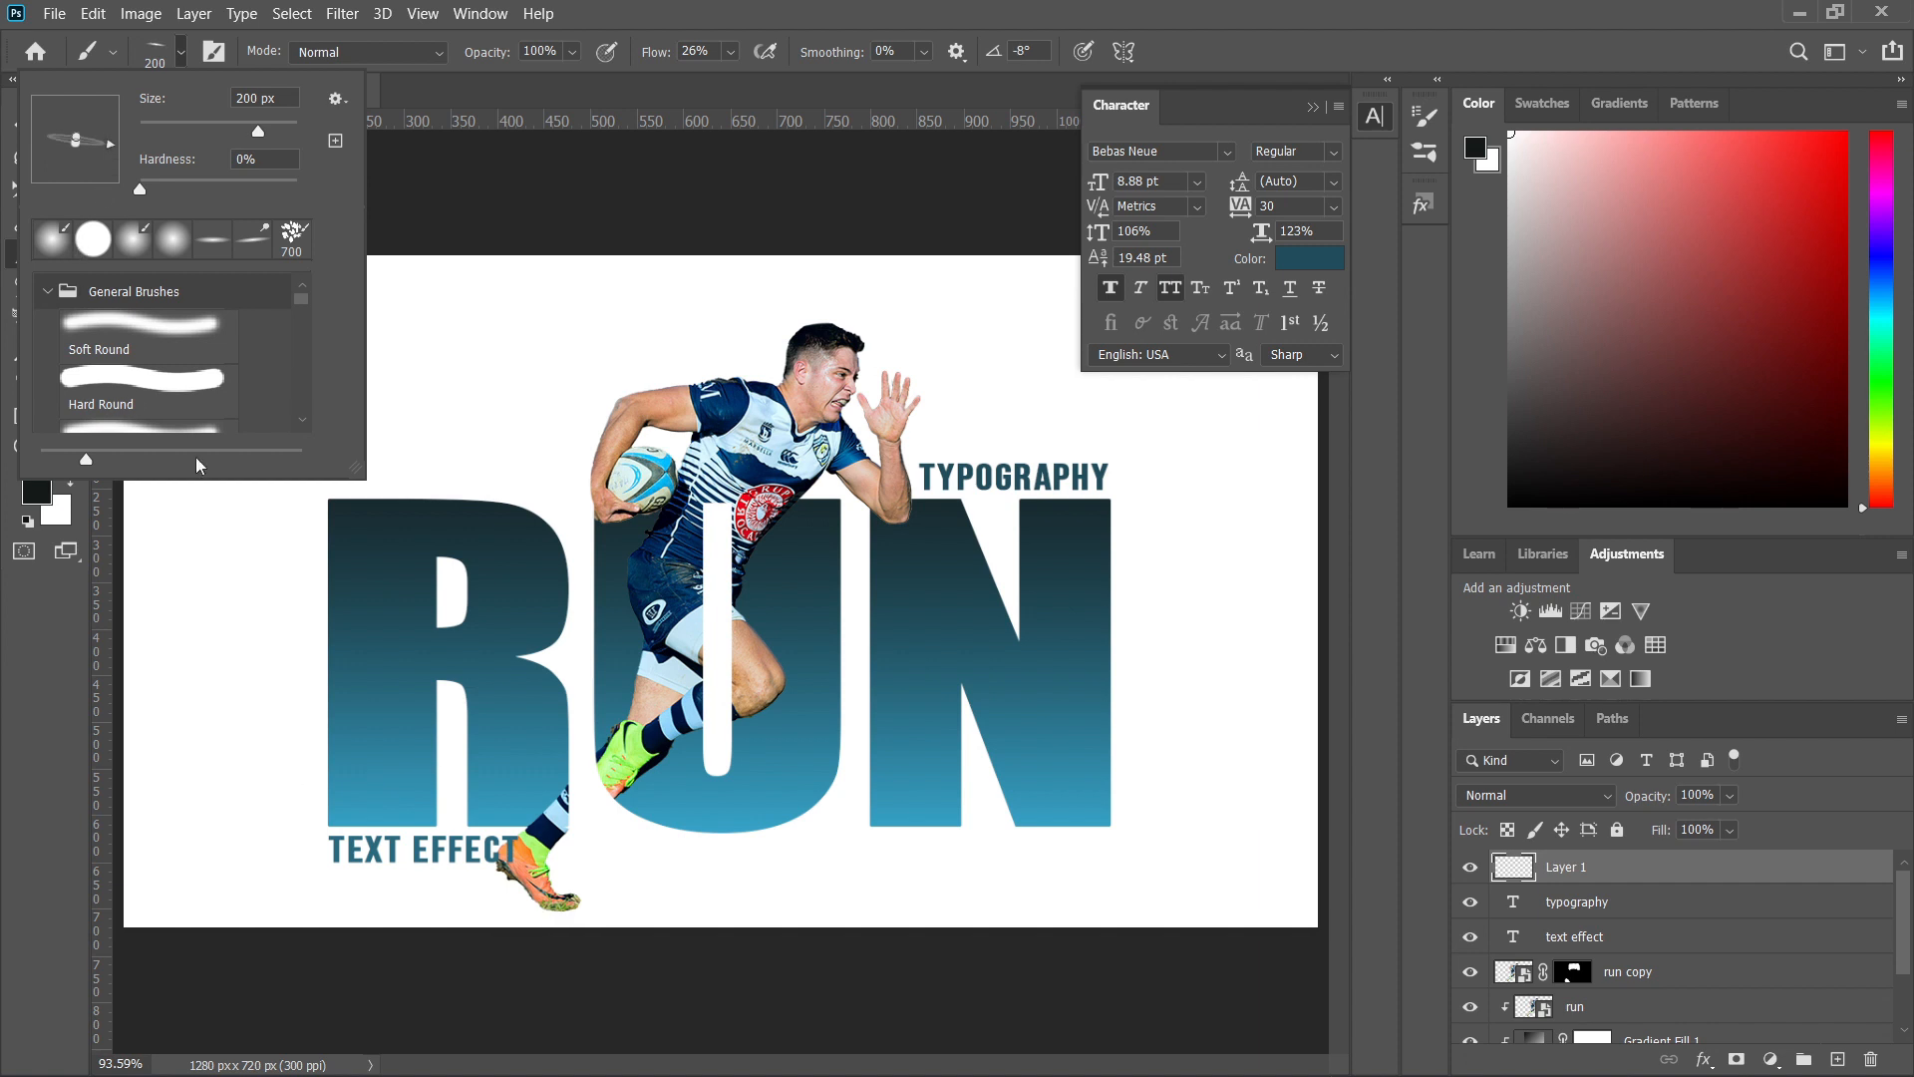
pyautogui.click(493, 912)
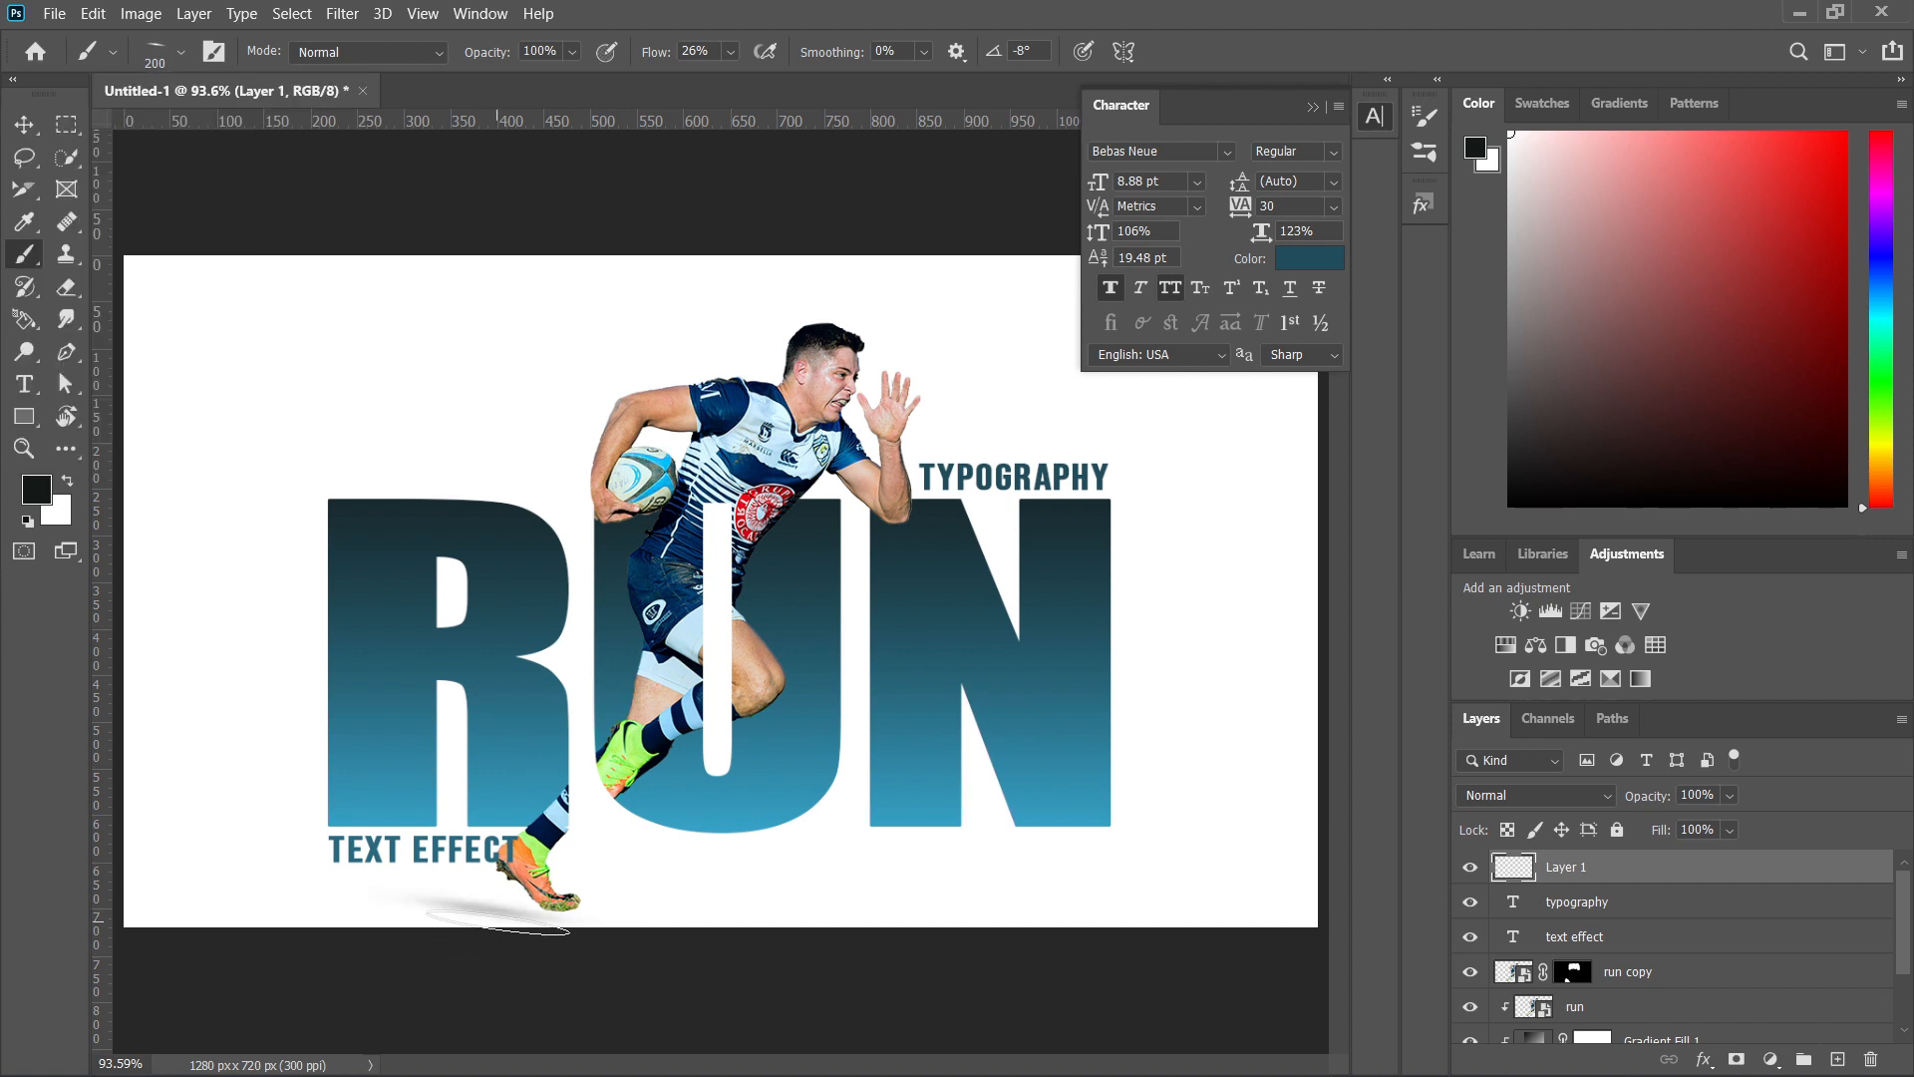